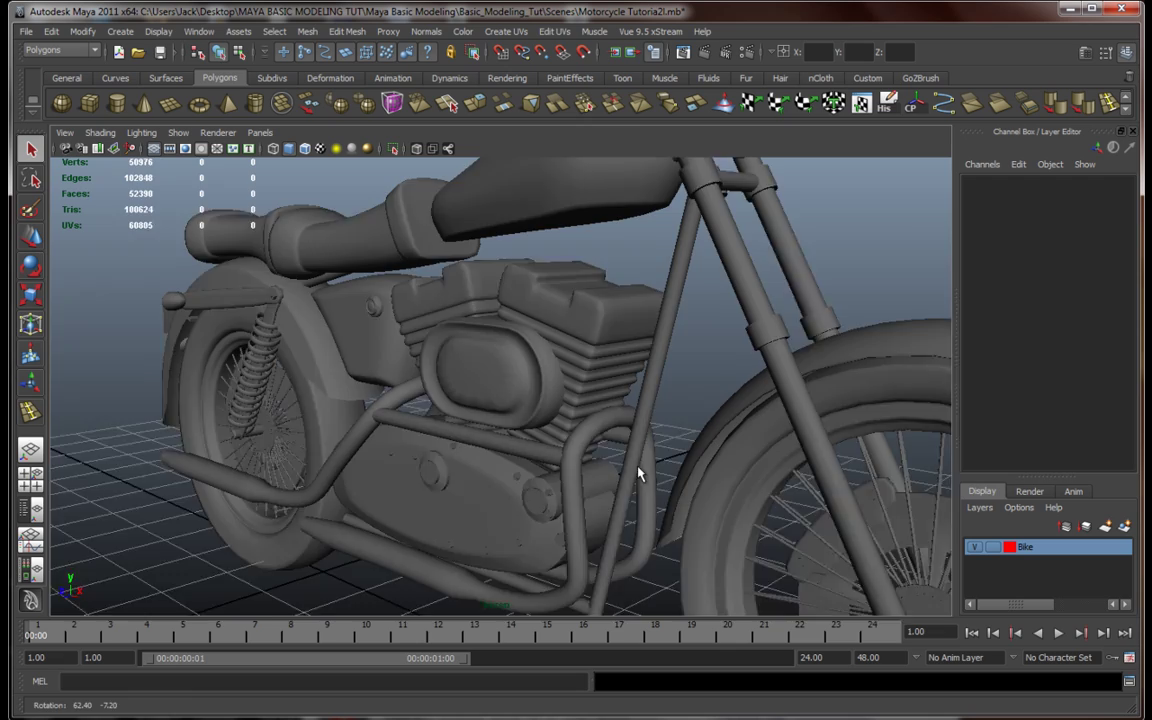
# Insert two edge loops around the raised centre of the round front cap on the right side of the engine cover
pyautogui.keyDown('alt'); pyautogui.moveTo(668, 465); pyautogui.dragTo(598, 480, button='right'); pyautogui.keyUp('alt')
pyautogui.keyDown('alt'); pyautogui.moveTo(598, 480); pyautogui.dragTo(617, 442); pyautogui.keyUp('alt')
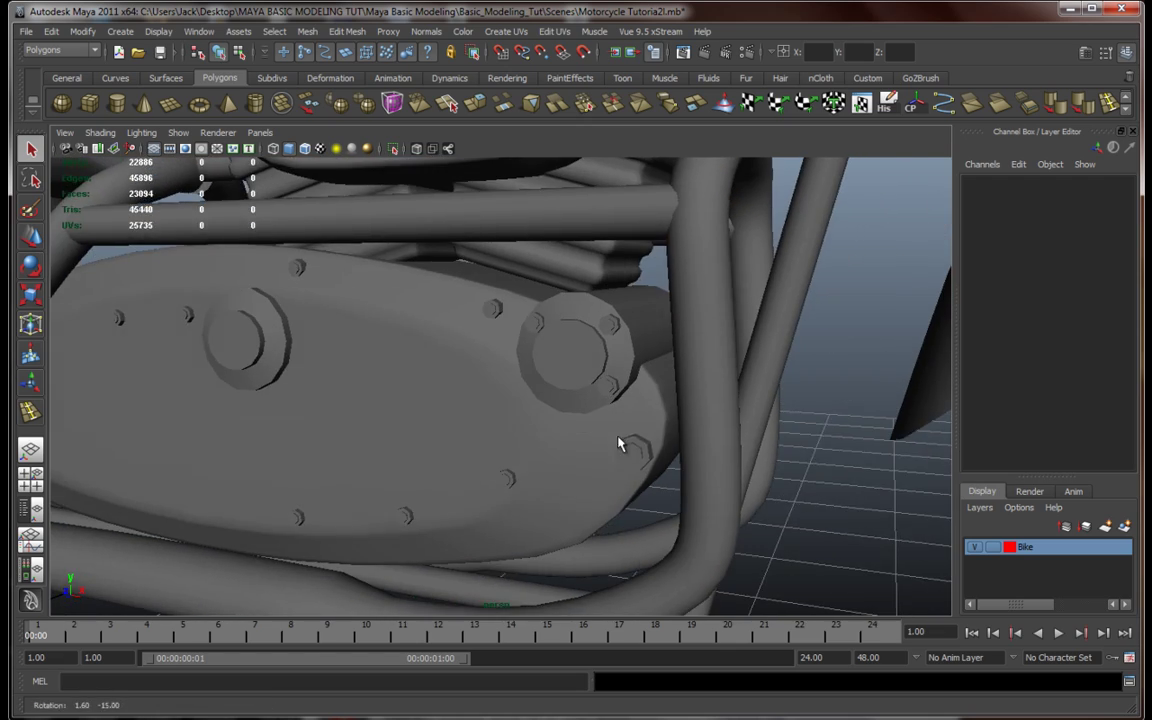
pyautogui.keyDown('alt'); pyautogui.moveTo(617, 442); pyautogui.dragTo(599, 447, button='middle'); pyautogui.keyUp('alt')
pyautogui.click(527, 375)
pyautogui.scroll(4, 507, 408)
pyautogui.keyDown('alt'); pyautogui.moveTo(507, 408); pyautogui.dragTo(538, 450, button='right'); pyautogui.keyUp('alt')
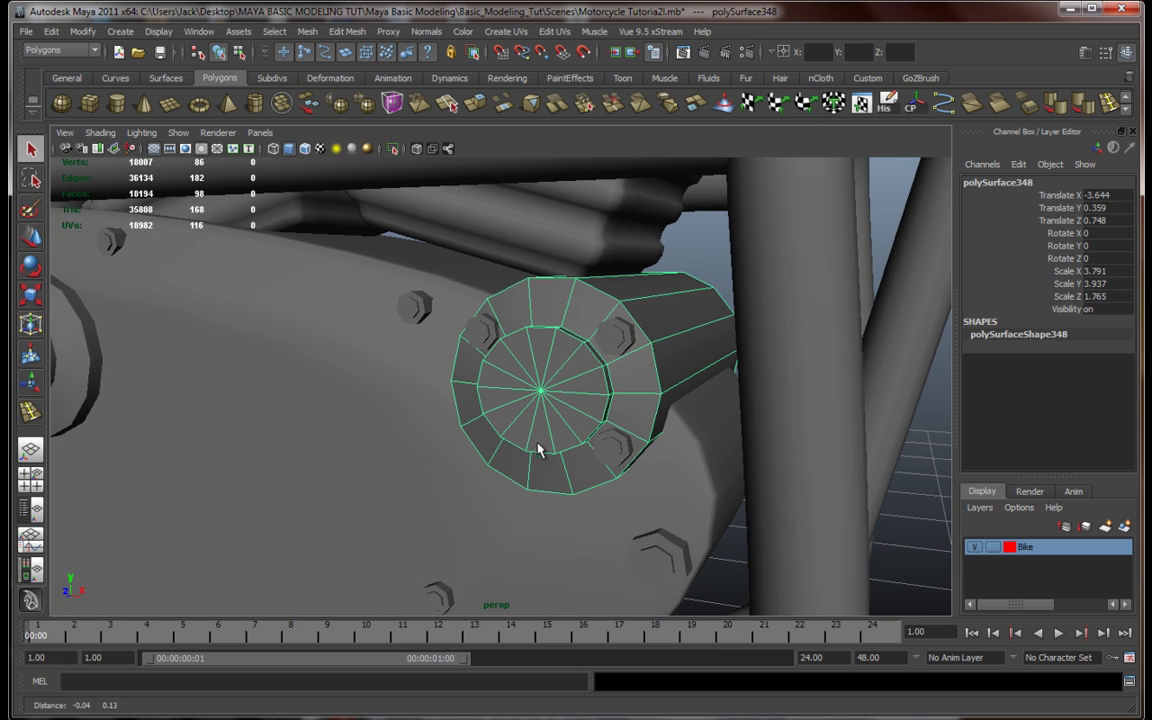
pyautogui.click(1107, 108)
pyautogui.keyDown('alt'); pyautogui.moveTo(515, 310); pyautogui.dragTo(555, 329); pyautogui.keyUp('alt')
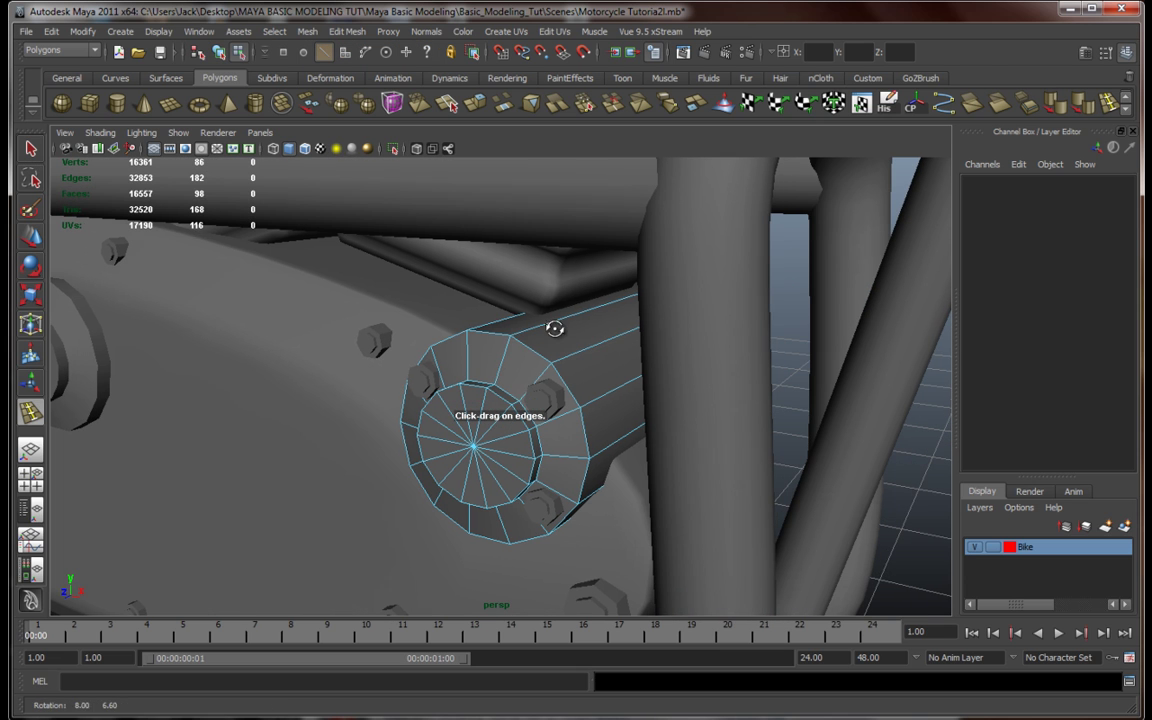
pyautogui.moveTo(506, 364); pyautogui.dragTo(507, 427)
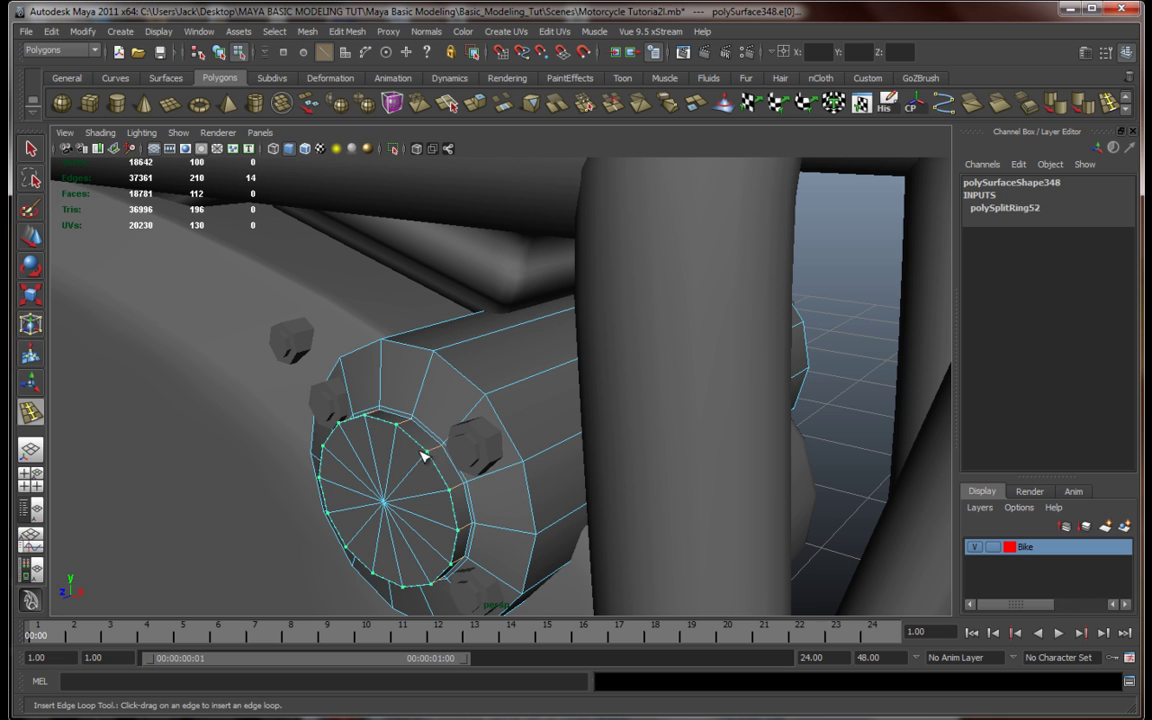
pyautogui.press('q')
pyautogui.moveTo(431, 449); pyautogui.dragTo(510, 398)
pyautogui.scroll(-5, 427, 452)
pyautogui.moveTo(561, 366); pyautogui.dragTo(592, 360, button='right')
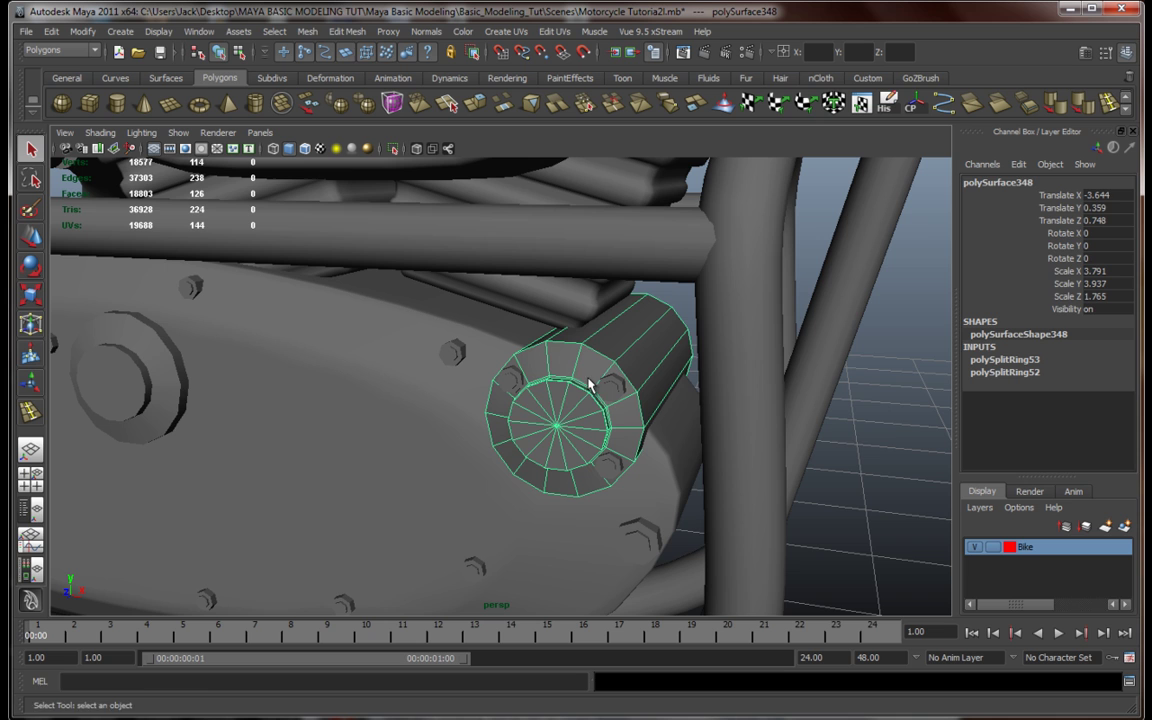
# Insert an edge loop just inside the outer rim of the right-side front cap and return to object mode
pyautogui.click(1080, 100)
pyautogui.scroll(5, 607, 345)
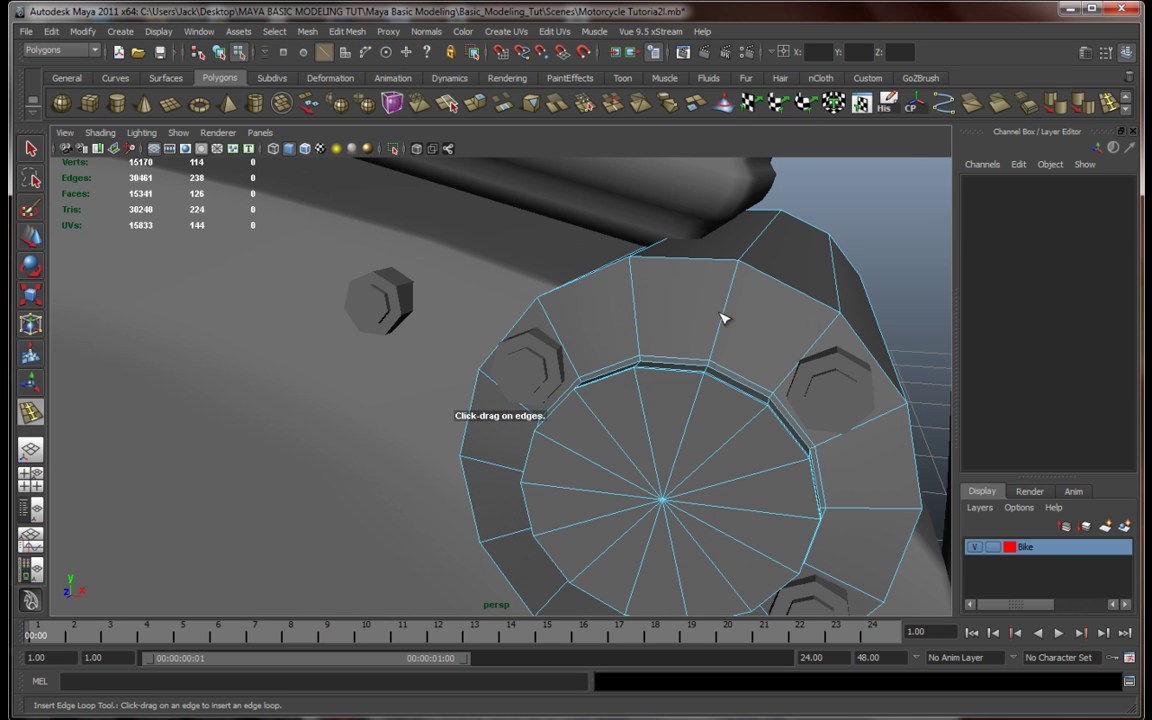
pyautogui.moveTo(724, 318); pyautogui.dragTo(765, 226)
pyautogui.click(745, 268)
pyautogui.scroll(-5, 656, 321)
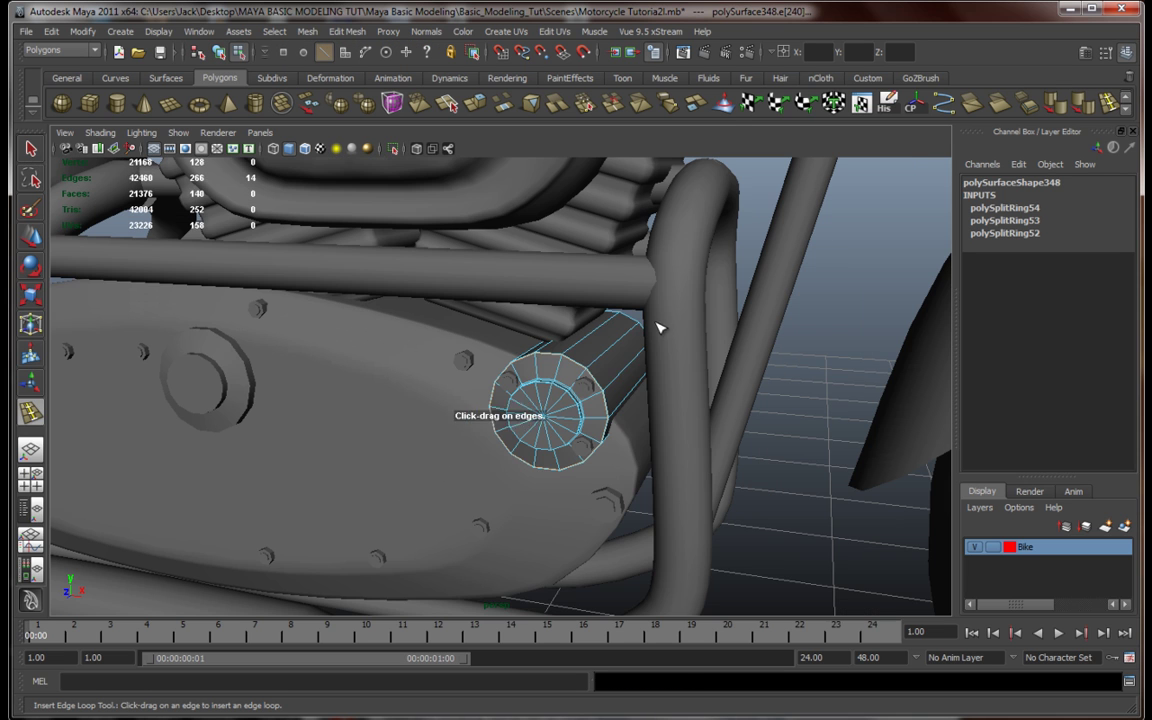
pyautogui.press('q')
pyautogui.moveTo(588, 362); pyautogui.dragTo(590, 369, button='right')
# Preview the front cap at display smoothness 3 and examine its edges up close
pyautogui.press('3')
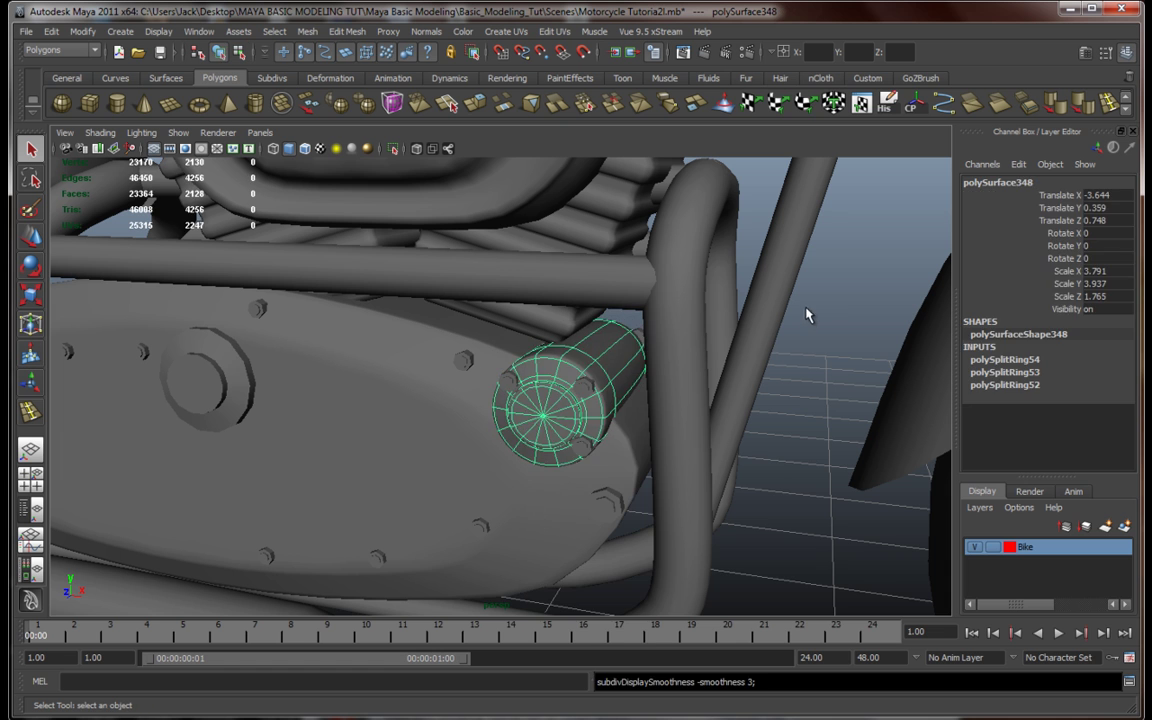
pyautogui.click(805, 315)
pyautogui.moveTo(505, 440)
pyautogui.keyDown('alt'); pyautogui.mouseDown()
pyautogui.moveTo(543, 424)
pyautogui.moveTo(504, 437)
pyautogui.mouseUp(); pyautogui.keyUp('alt')
pyautogui.scroll(5, 502, 440)
pyautogui.scroll(-3, 500, 450)
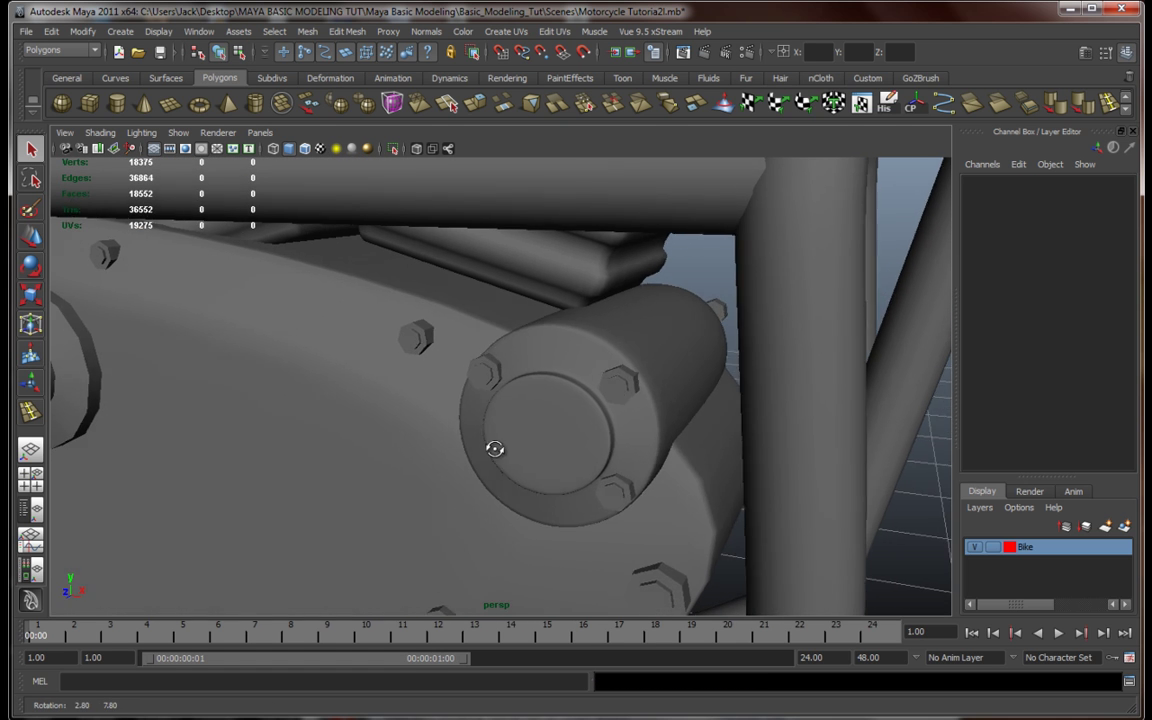
# Insert an edge loop just inside the outer rim of the matching front cap on the opposite side of the bike
pyautogui.click(558, 402)
pyautogui.keyDown('alt'); pyautogui.moveTo(519, 354); pyautogui.dragTo(503, 376); pyautogui.keyUp('alt')
pyautogui.scroll(-5, 503, 376)
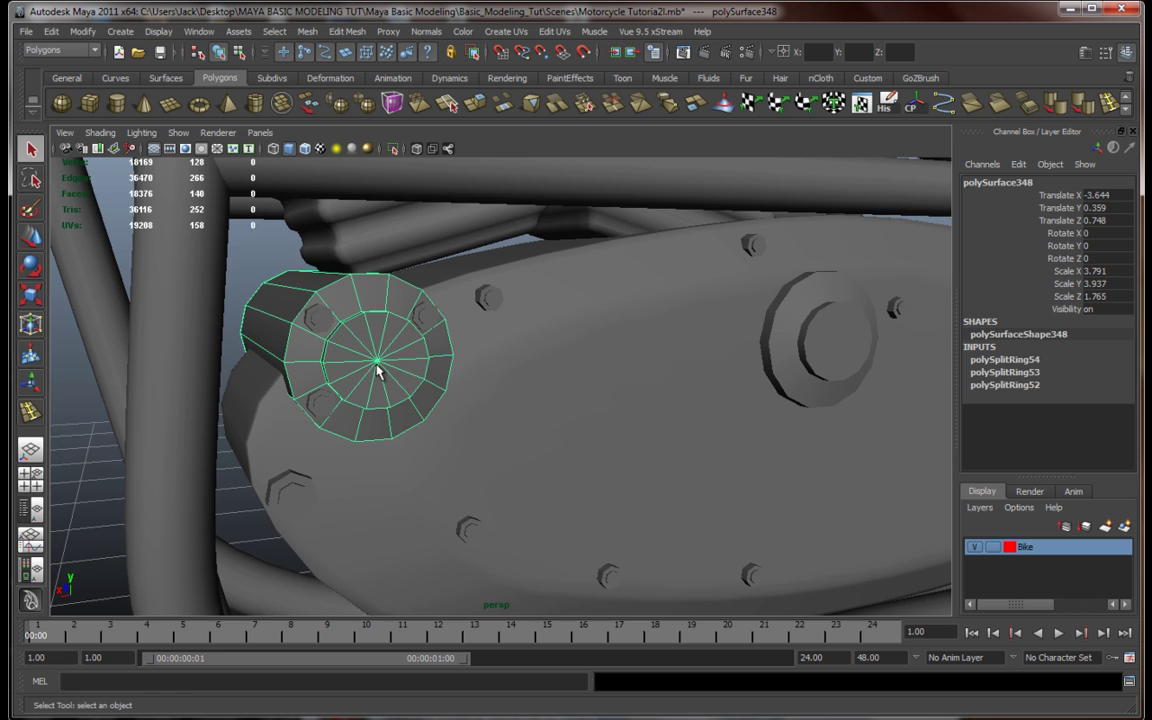
pyautogui.keyDown('alt'); pyautogui.moveTo(378, 363); pyautogui.dragTo(471, 420, button='middle'); pyautogui.keyUp('alt')
pyautogui.scroll(2, 473, 420)
pyautogui.keyDown('alt'); pyautogui.moveTo(474, 420); pyautogui.dragTo(490, 383); pyautogui.keyUp('alt')
pyautogui.click(1113, 103)
pyautogui.click(490, 333)
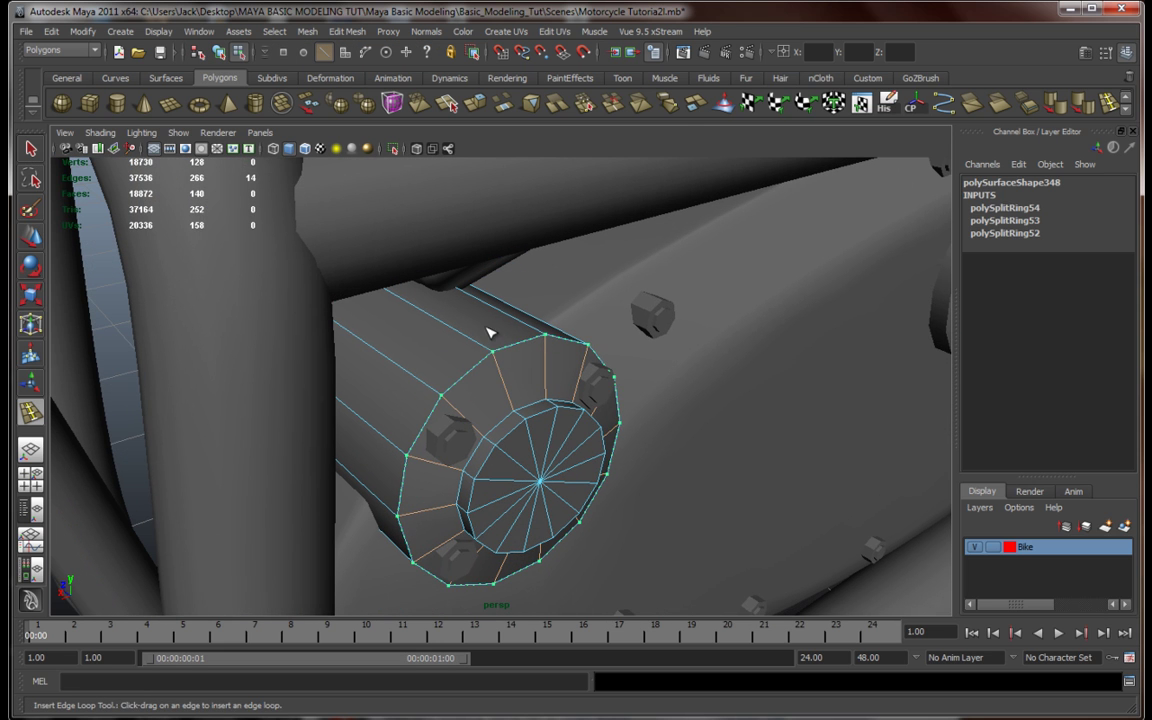
pyautogui.click(498, 360)
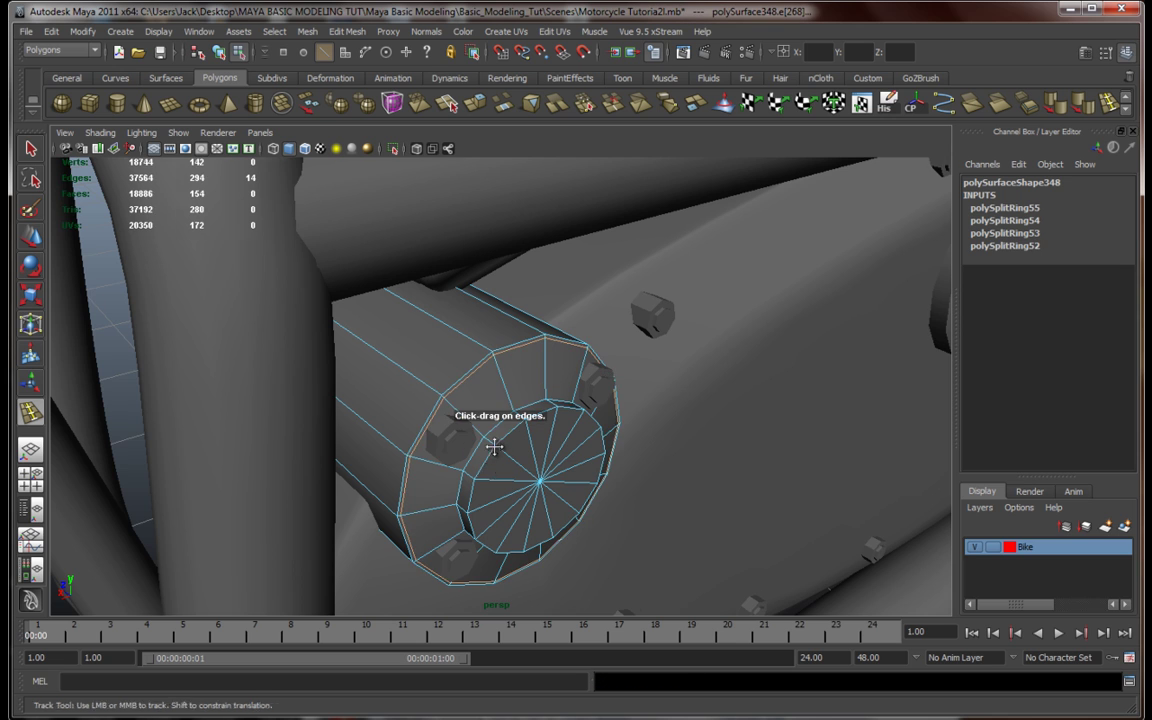
# Insert two edge loops around the raised centre of the opposite-side front cap and return to object mode
pyautogui.keyDown('alt'); pyautogui.moveTo(496, 442); pyautogui.dragTo(503, 450); pyautogui.keyUp('alt')
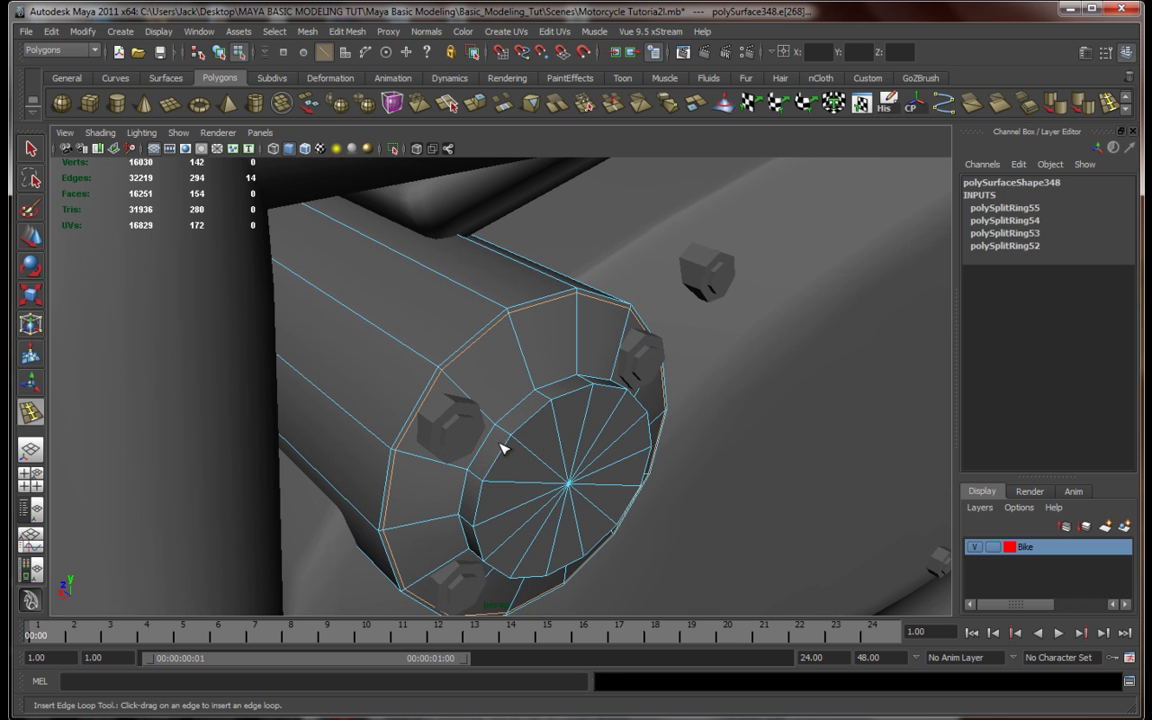
pyautogui.click(549, 409)
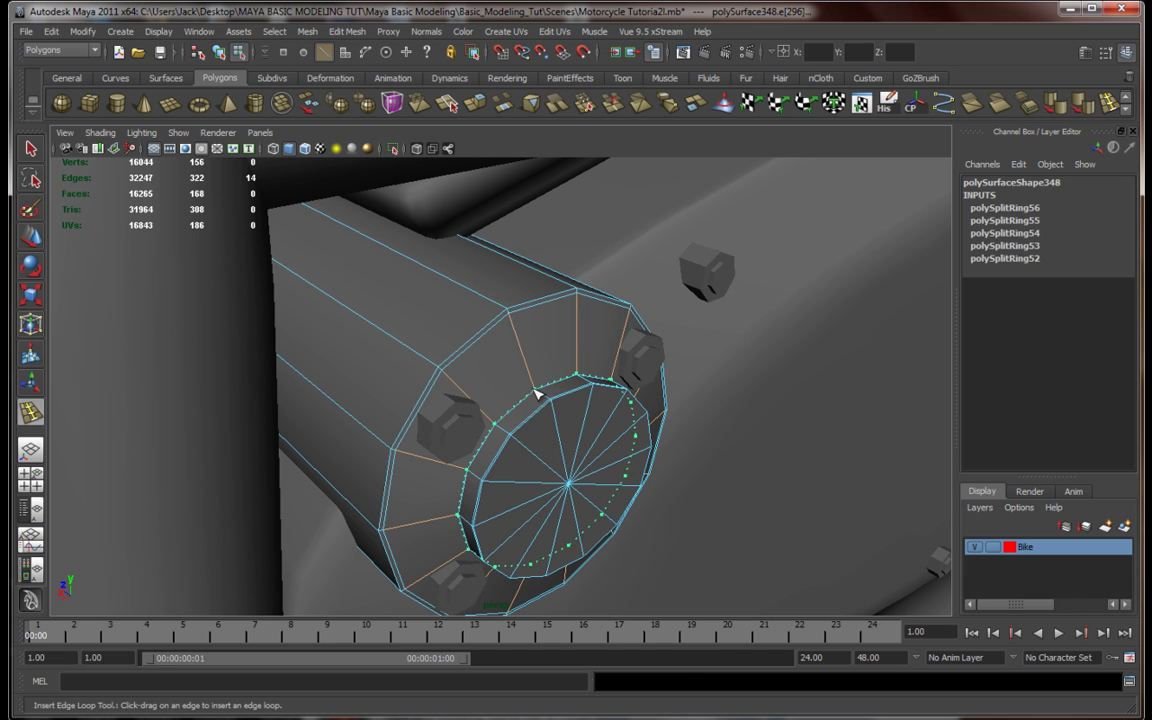
pyautogui.click(537, 395)
pyautogui.press('q')
pyautogui.keyDown('alt'); pyautogui.moveTo(522, 399); pyautogui.dragTo(470, 342); pyautogui.keyUp('alt')
pyautogui.moveTo(466, 336); pyautogui.dragTo(503, 324, button='right')
# Preview the front cap piece at display smoothness 3 and examine it from both sides of the bike
pyautogui.press('3')
pyautogui.click(283, 219)
pyautogui.keyDown('alt'); pyautogui.moveTo(455, 318); pyautogui.dragTo(697, 296); pyautogui.keyUp('alt')
pyautogui.scroll(-8, 640, 355)
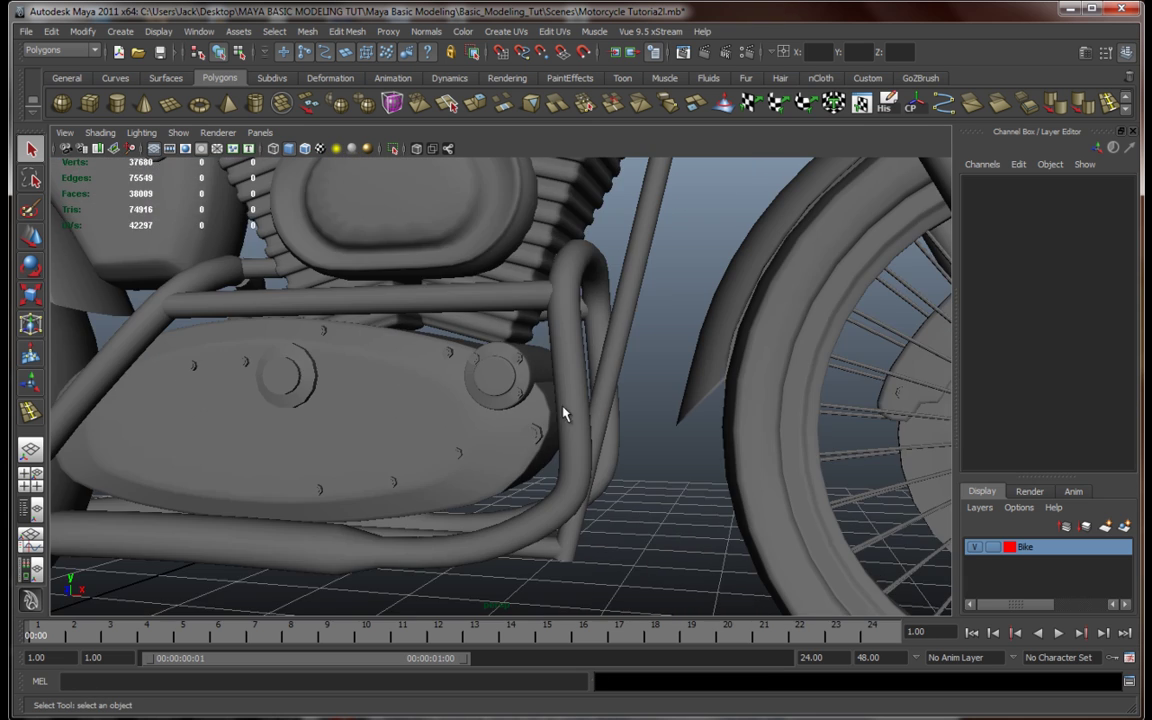
pyautogui.keyDown('alt'); pyautogui.moveTo(563, 413); pyautogui.dragTo(640, 443); pyautogui.keyUp('alt')
# Return the front cap piece to display smoothness 1 and apply the Smooth operation to its mesh
pyautogui.click(560, 388)
pyautogui.press('1')
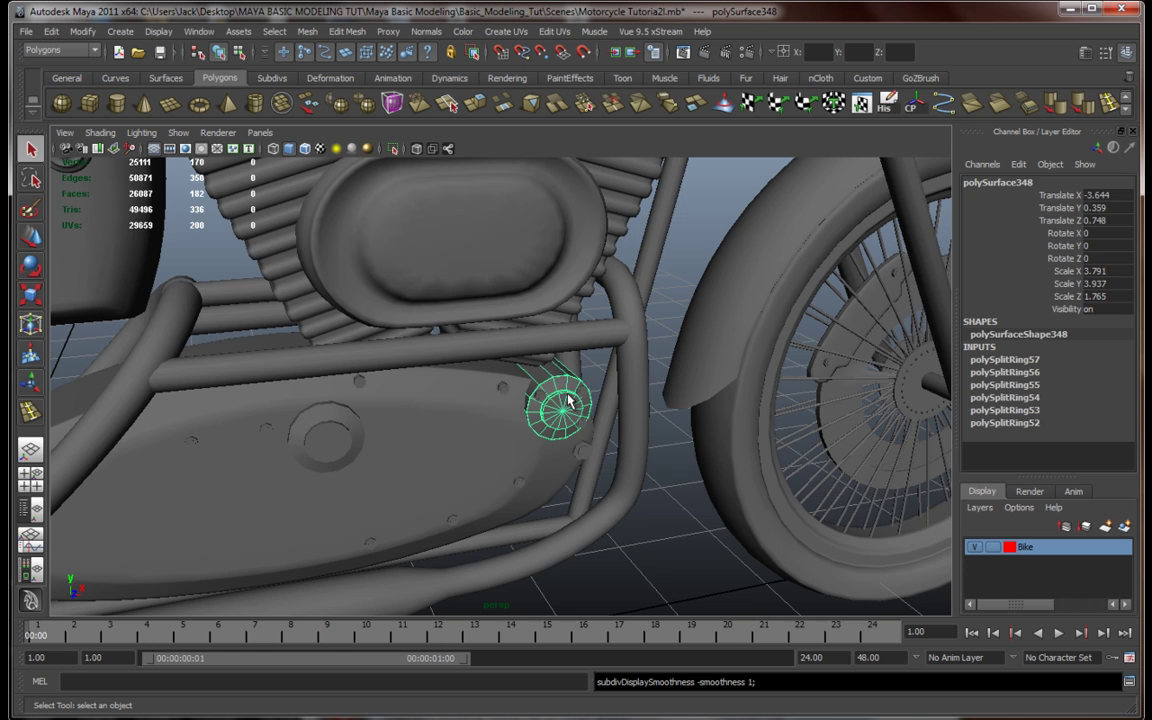
pyautogui.scroll(6, 584, 396)
pyautogui.keyDown('alt'); pyautogui.moveTo(584, 396); pyautogui.dragTo(533, 394); pyautogui.keyUp('alt')
pyautogui.scroll(3, 533, 394)
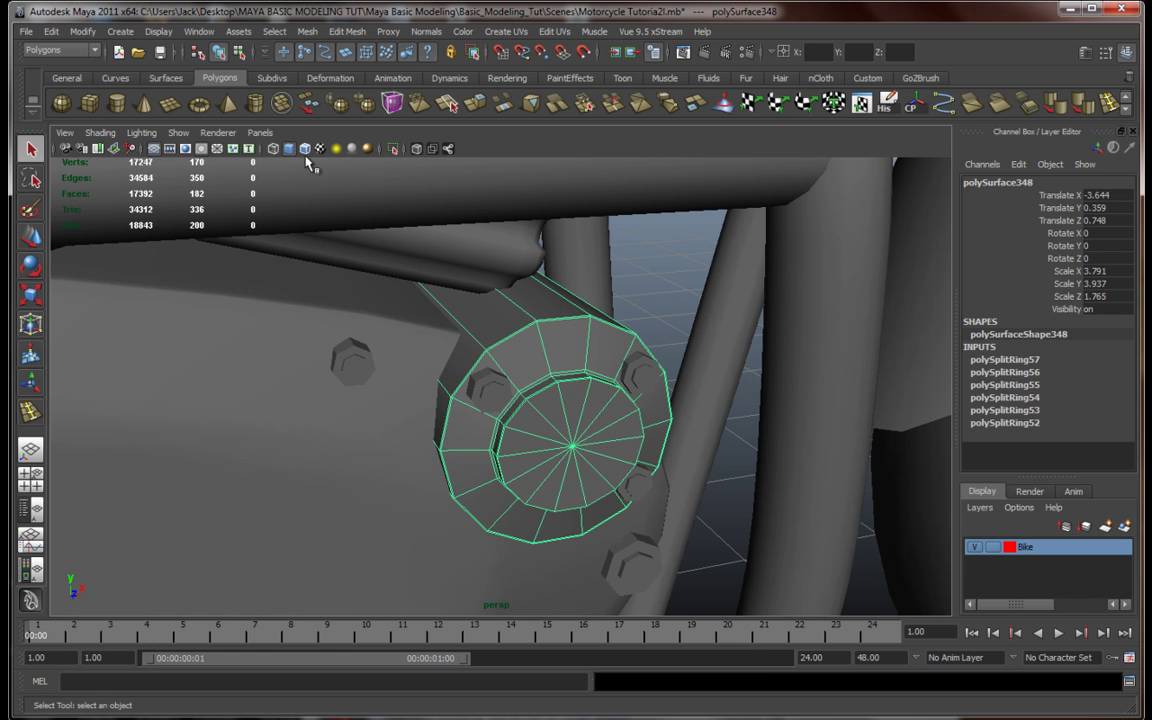
pyautogui.click(368, 104)
pyautogui.click(621, 284)
pyautogui.scroll(-8, 540, 386)
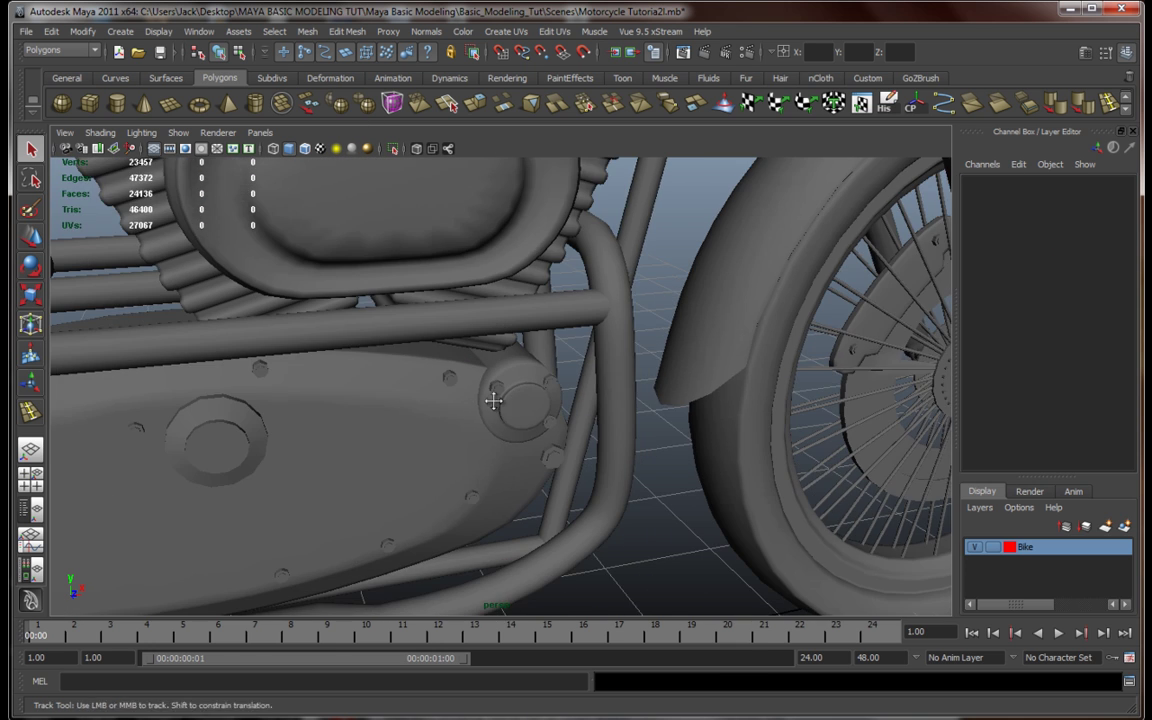
# Insert edge loops around the raised centre and outer rim of the middle round cap on the engine cover's right side
pyautogui.keyDown('alt'); pyautogui.moveTo(491, 399); pyautogui.dragTo(630, 392, button='middle'); pyautogui.keyUp('alt')
pyautogui.keyDown('alt'); pyautogui.moveTo(630, 392); pyautogui.dragTo(586, 368); pyautogui.keyUp('alt')
pyautogui.scroll(8, 586, 368)
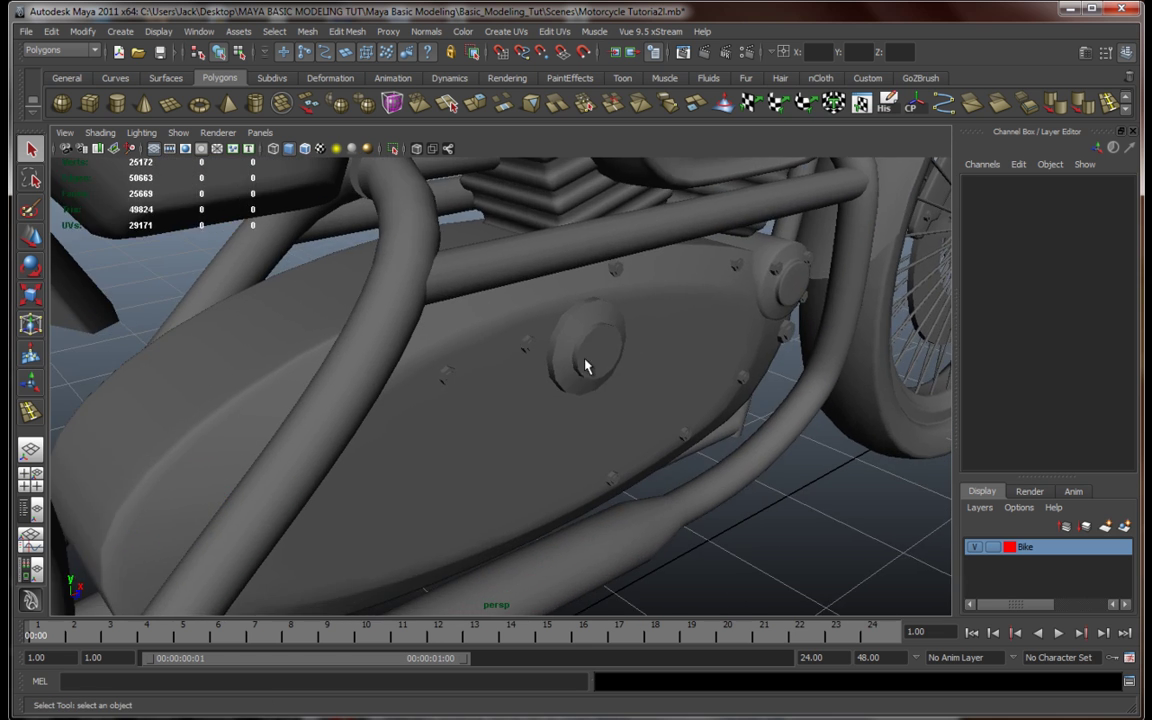
pyautogui.click(645, 337)
pyautogui.keyDown('alt'); pyautogui.moveTo(645, 337); pyautogui.dragTo(533, 418); pyautogui.keyUp('alt')
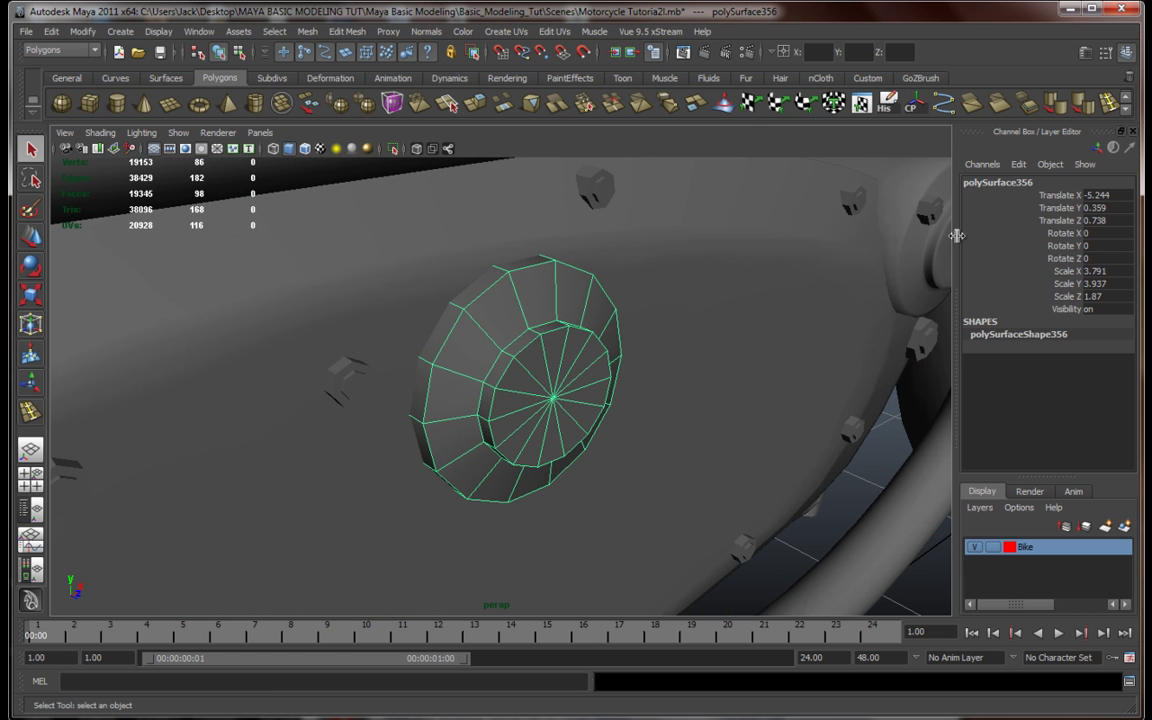
pyautogui.click(1110, 106)
pyautogui.scroll(5, 540, 380)
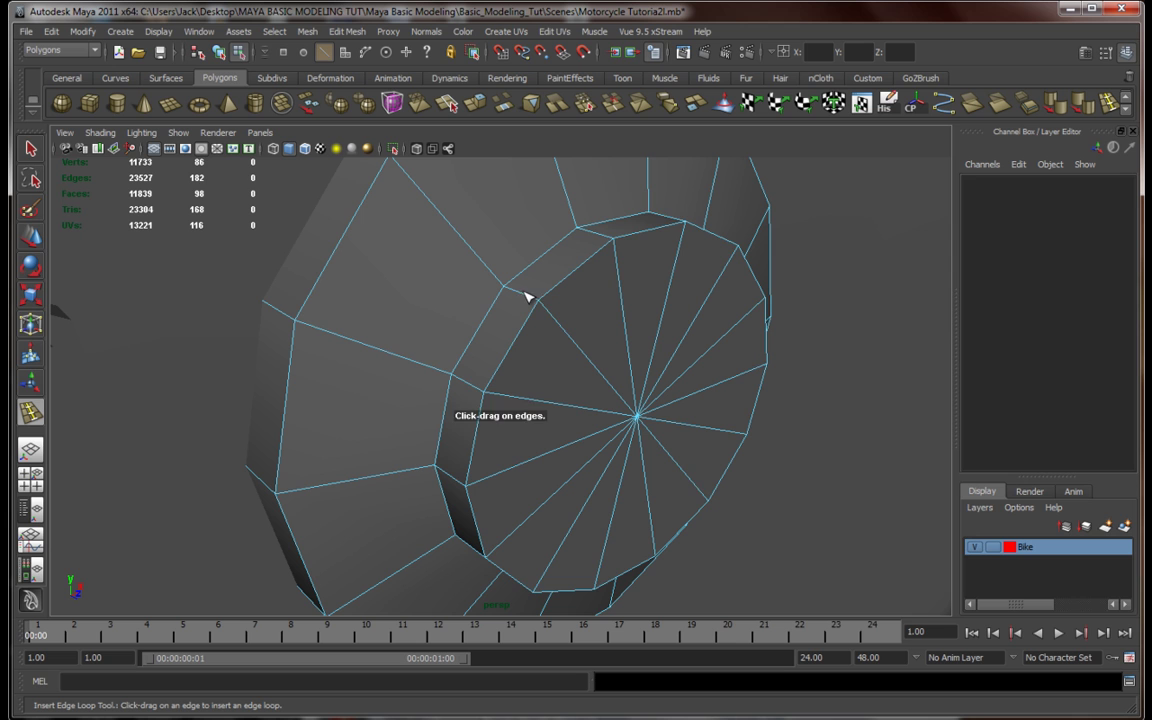
pyautogui.moveTo(527, 296)
pyautogui.mouseDown()
pyautogui.moveTo(563, 315)
pyautogui.moveTo(506, 290)
pyautogui.mouseUp()
pyautogui.scroll(-4, 508, 294)
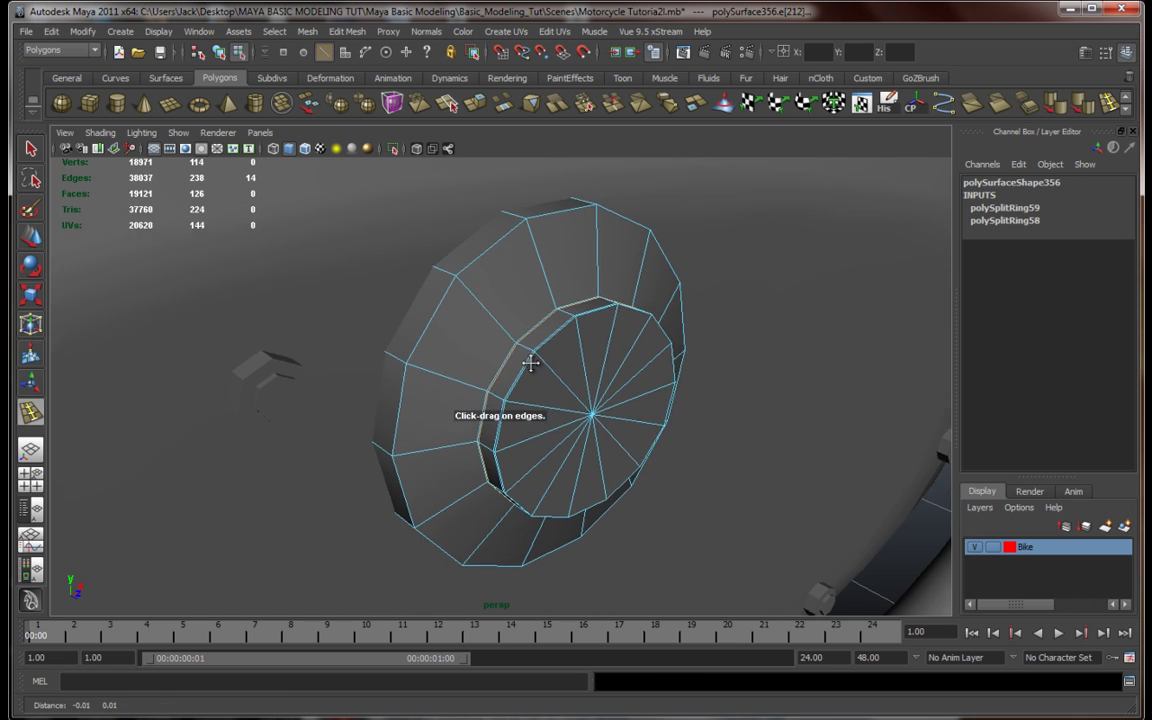
pyautogui.moveTo(532, 358)
pyautogui.keyDown('alt'); pyautogui.mouseDown()
pyautogui.moveTo(541, 376)
pyautogui.moveTo(520, 342)
pyautogui.mouseUp(); pyautogui.keyUp('alt')
# Insert two edge loops around the raised centre of the matching middle cap on the opposite side of the engine cover
pyautogui.scroll(-6, 503, 385)
pyautogui.keyDown('alt'); pyautogui.moveTo(501, 391); pyautogui.dragTo(705, 385); pyautogui.keyUp('alt')
pyautogui.keyDown('alt'); pyautogui.moveTo(650, 396); pyautogui.dragTo(424, 424, button='middle'); pyautogui.keyUp('alt')
pyautogui.moveTo(595, 360)
pyautogui.keyDown('alt'); pyautogui.mouseDown()
pyautogui.moveTo(581, 386)
pyautogui.moveTo(591, 372)
pyautogui.mouseUp(); pyautogui.keyUp('alt')
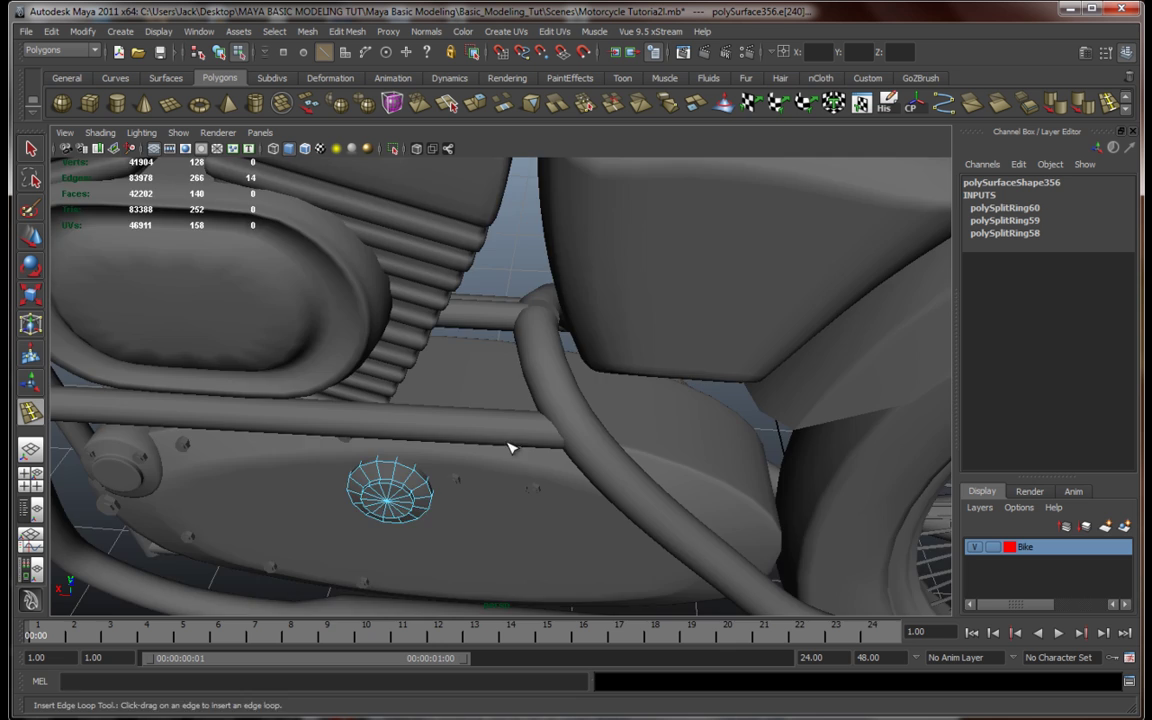
pyautogui.keyDown('alt'); pyautogui.moveTo(420, 545); pyautogui.dragTo(534, 452, button='middle'); pyautogui.keyUp('alt')
pyautogui.scroll(4, 590, 390)
pyautogui.scroll(2, 556, 425)
pyautogui.keyDown('alt'); pyautogui.moveTo(565, 402); pyautogui.dragTo(546, 431, button='middle'); pyautogui.keyUp('alt')
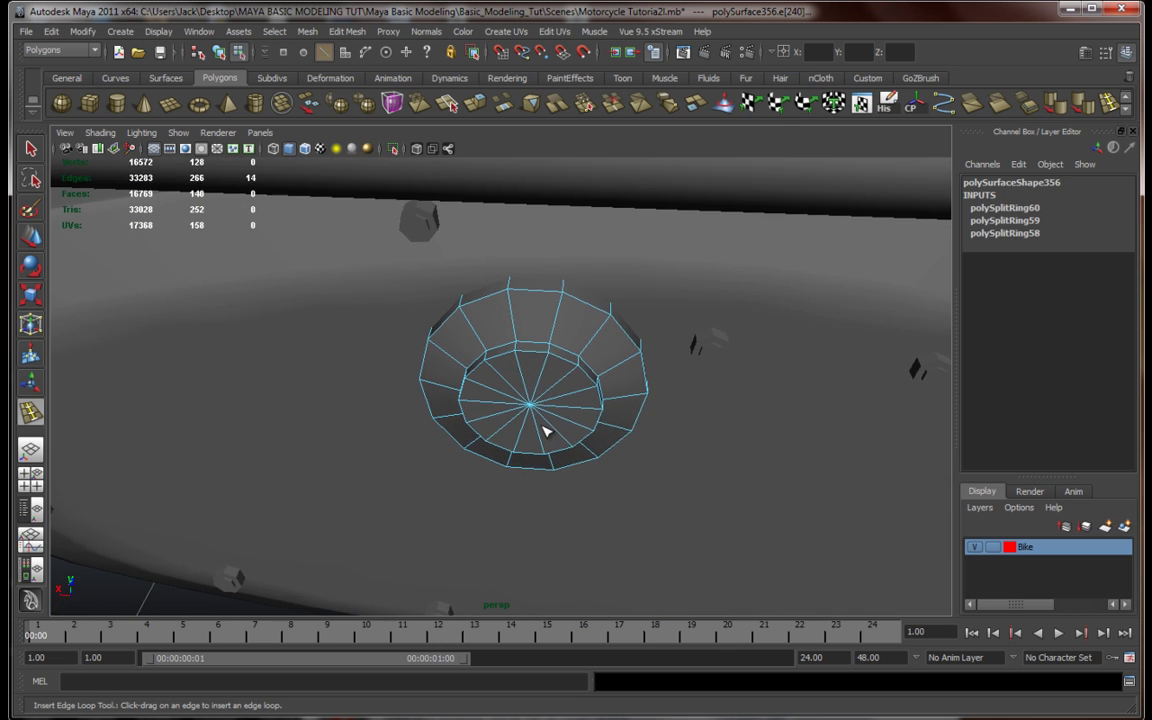
pyautogui.keyDown('alt'); pyautogui.moveTo(546, 432); pyautogui.dragTo(572, 334); pyautogui.keyUp('alt')
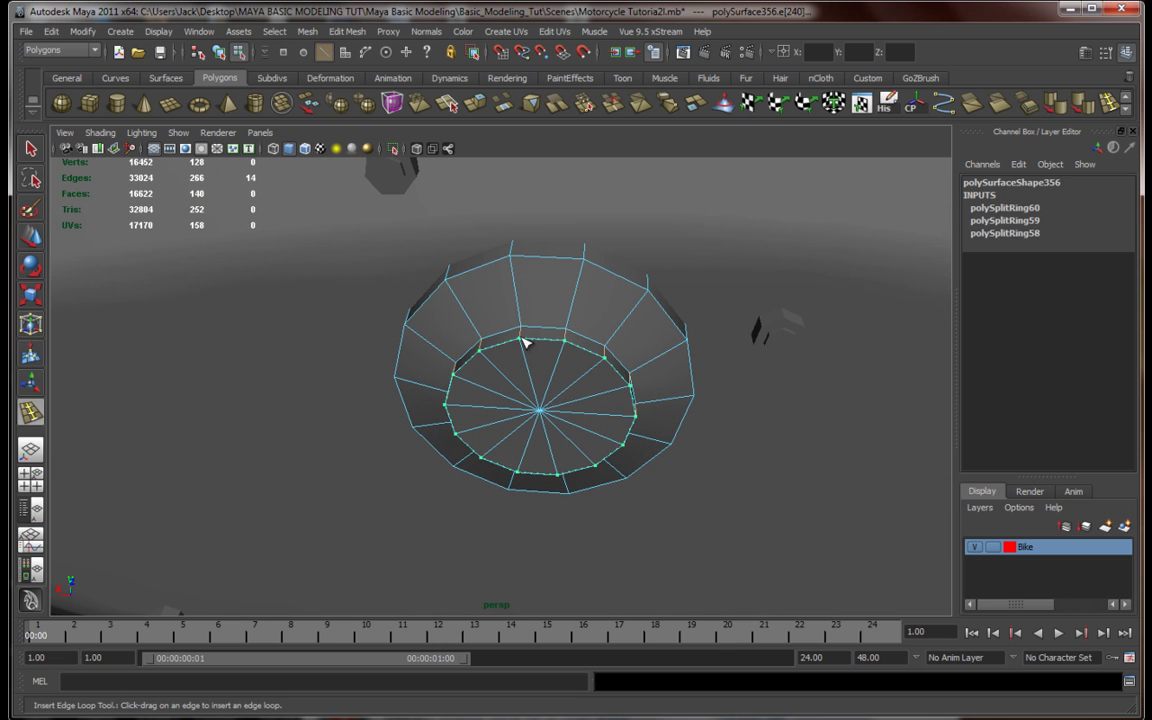
pyautogui.click(525, 340)
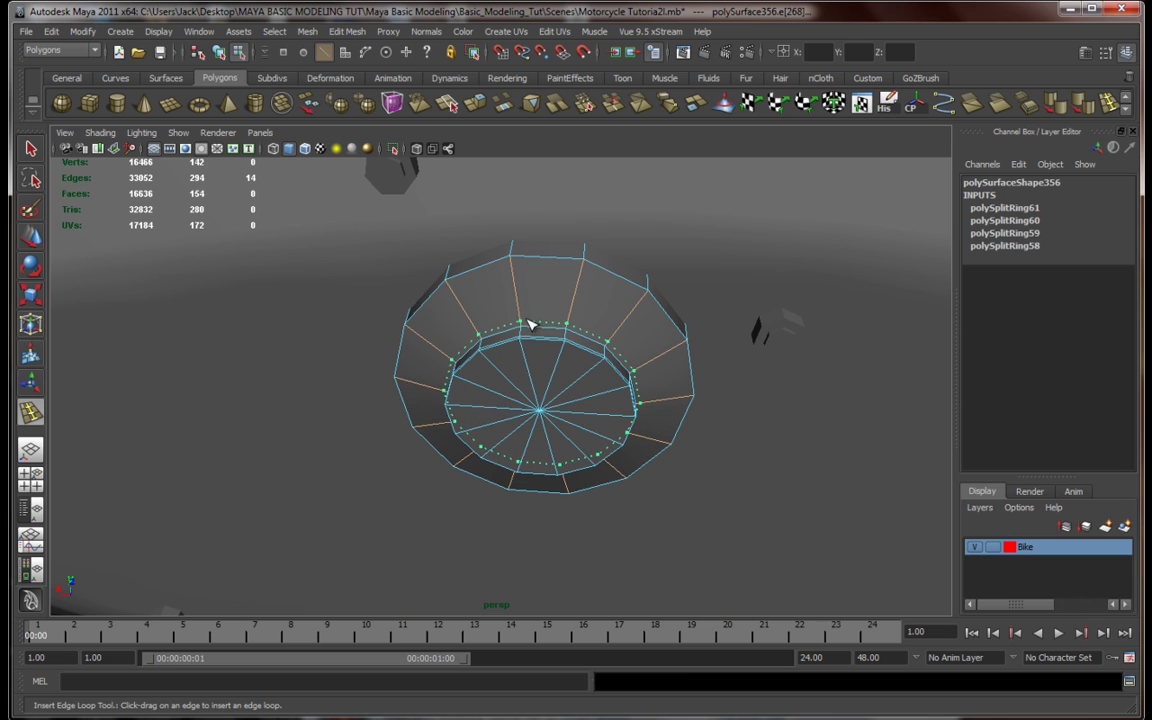
pyautogui.click(530, 327)
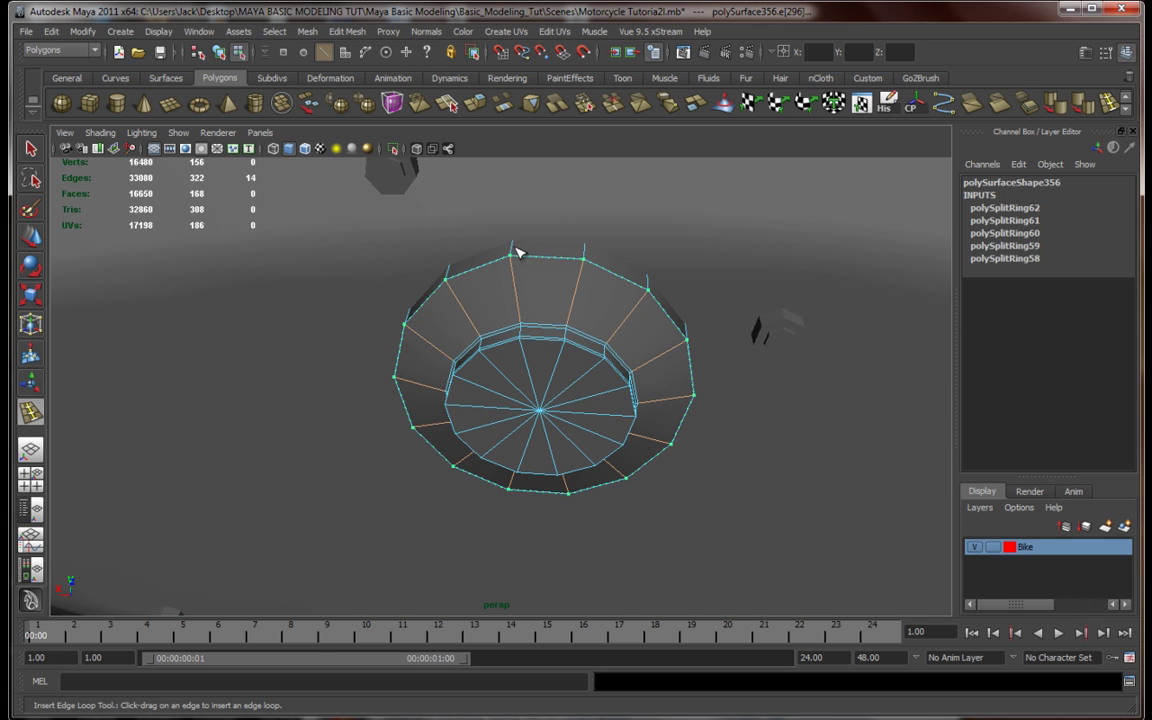
# Insert an edge loop just inside the outer rim of the opposite-side middle cap and leave the edge loop tool
pyautogui.click(518, 259)
pyautogui.press('q')
pyautogui.scroll(-5, 537, 326)
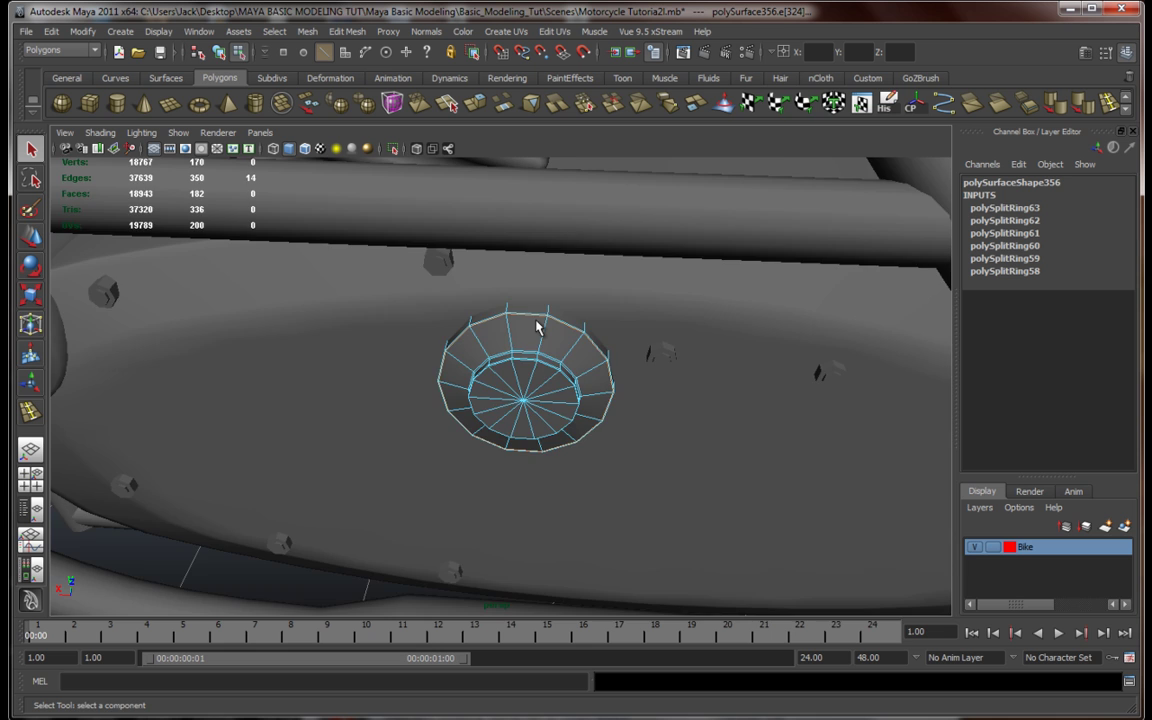
# Preview the middle cap piece at display smoothness 3 and examine it from both sides of the engine cover
pyautogui.keyDown('alt'); pyautogui.moveTo(657, 322); pyautogui.dragTo(328, 292); pyautogui.keyUp('alt')
pyautogui.scroll(5, 488, 354)
pyautogui.keyDown('alt'); pyautogui.moveTo(488, 354); pyautogui.dragTo(537, 368); pyautogui.keyUp('alt')
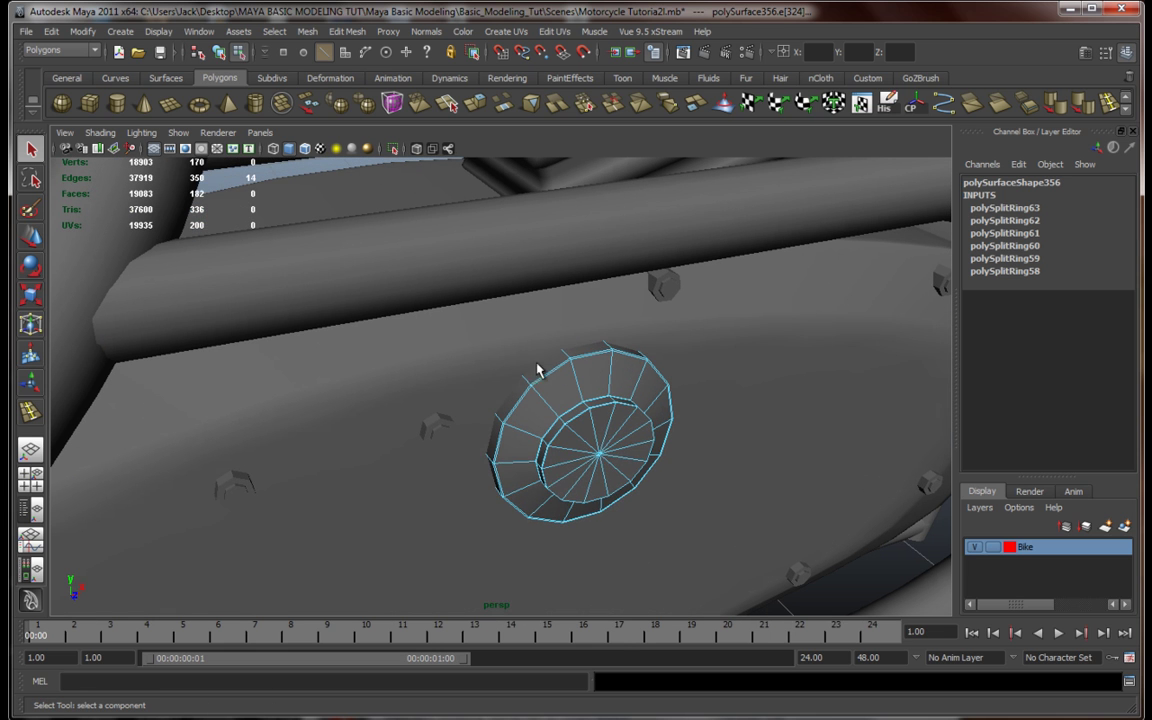
pyautogui.moveTo(560, 374); pyautogui.dragTo(585, 372, button='right')
pyautogui.click(585, 382)
pyautogui.press('3')
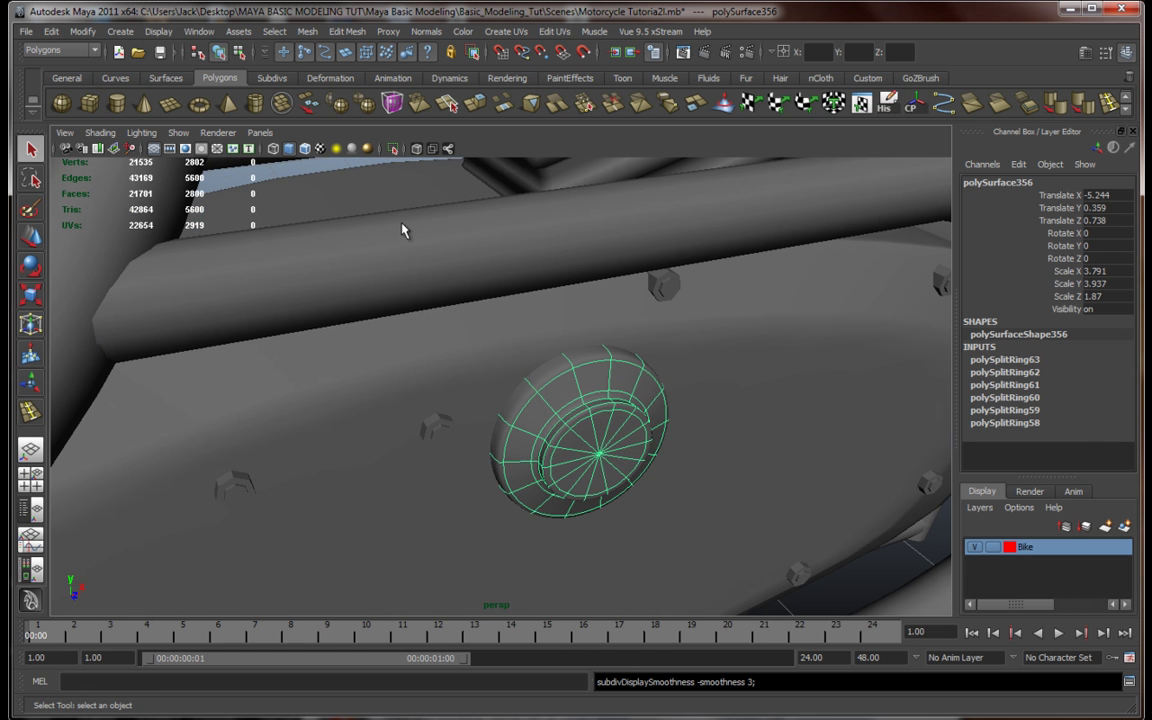
pyautogui.scroll(-6, 405, 235)
pyautogui.click(395, 224)
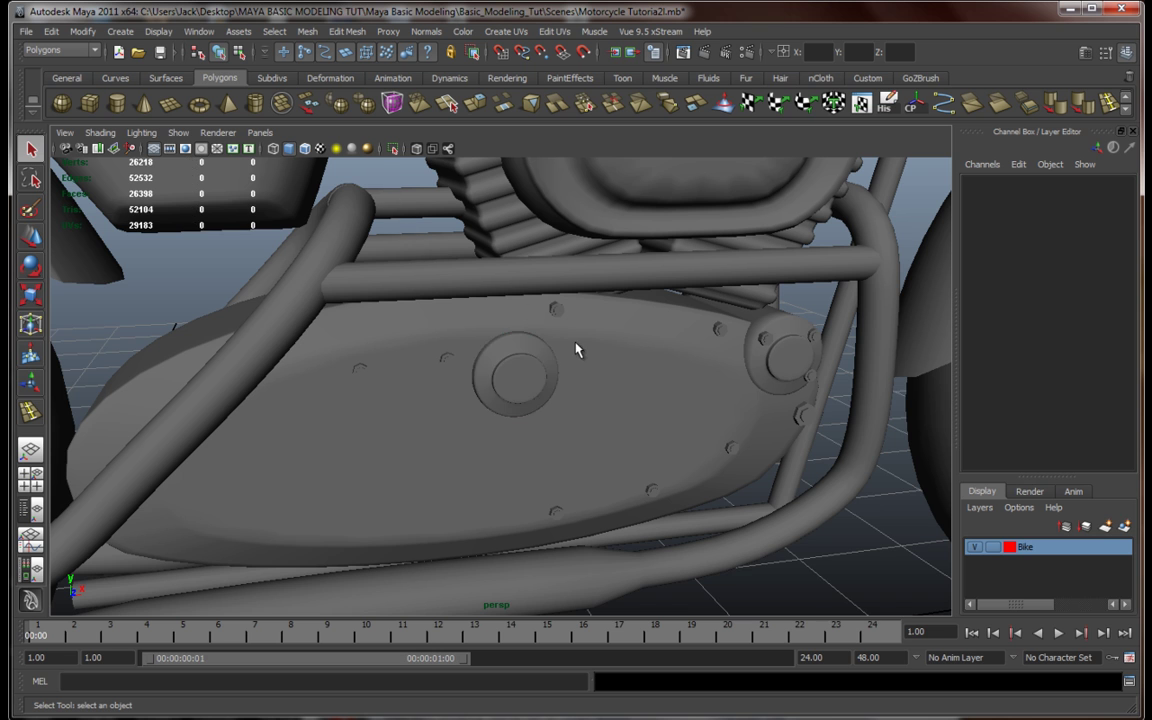
pyautogui.keyDown('alt'); pyautogui.moveTo(556, 338); pyautogui.dragTo(788, 338); pyautogui.keyUp('alt')
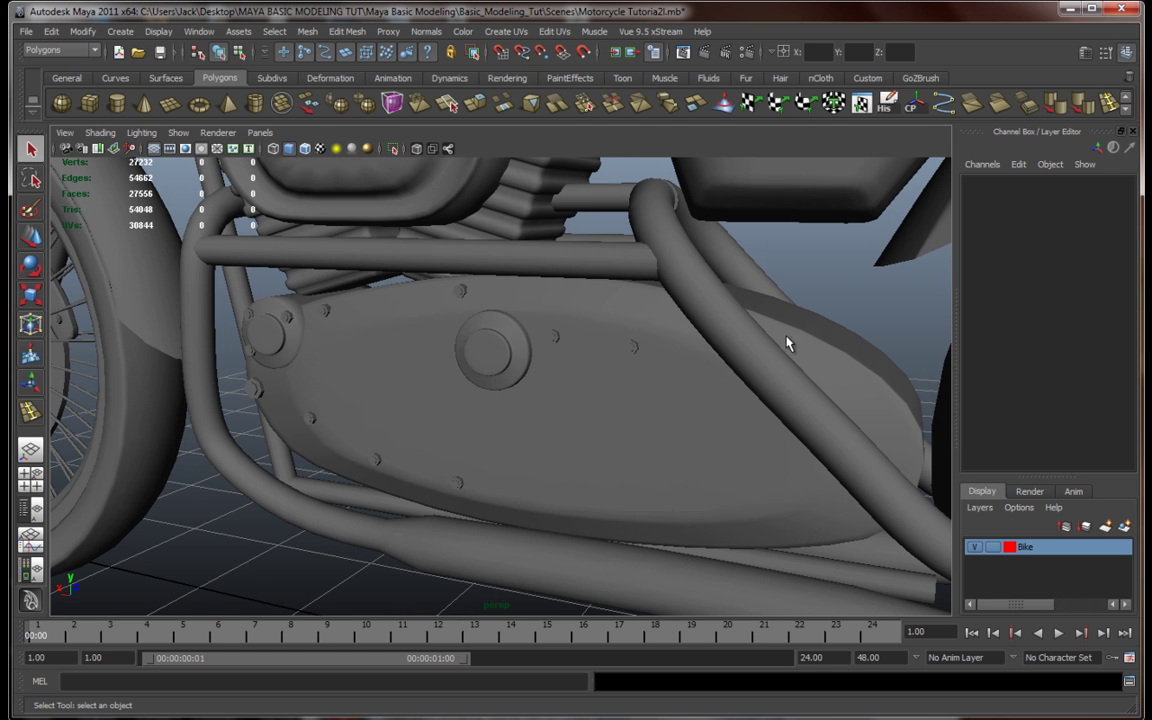
# Return the middle cap piece to display smoothness 1 and apply the Smooth operation to its mesh
pyautogui.click(519, 347)
pyautogui.press('1')
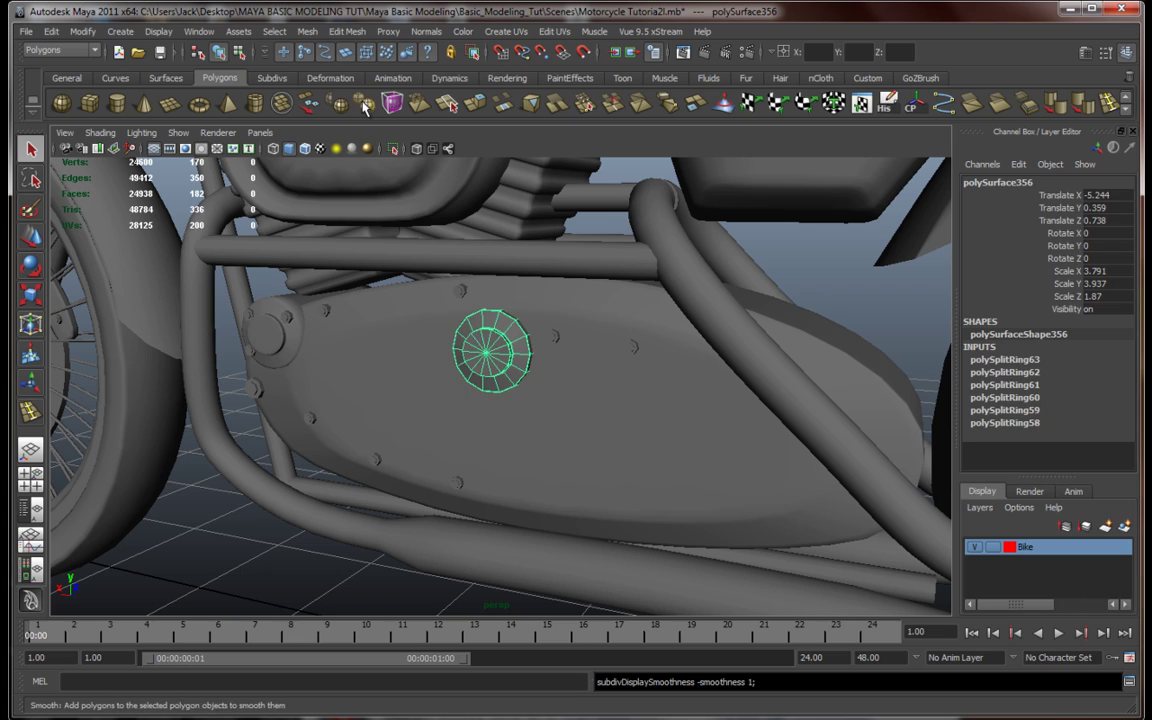
pyautogui.click(364, 103)
pyautogui.click(807, 262)
pyautogui.keyDown('alt'); pyautogui.moveTo(500, 331); pyautogui.dragTo(573, 332); pyautogui.keyUp('alt')
pyautogui.scroll(-5, 573, 332)
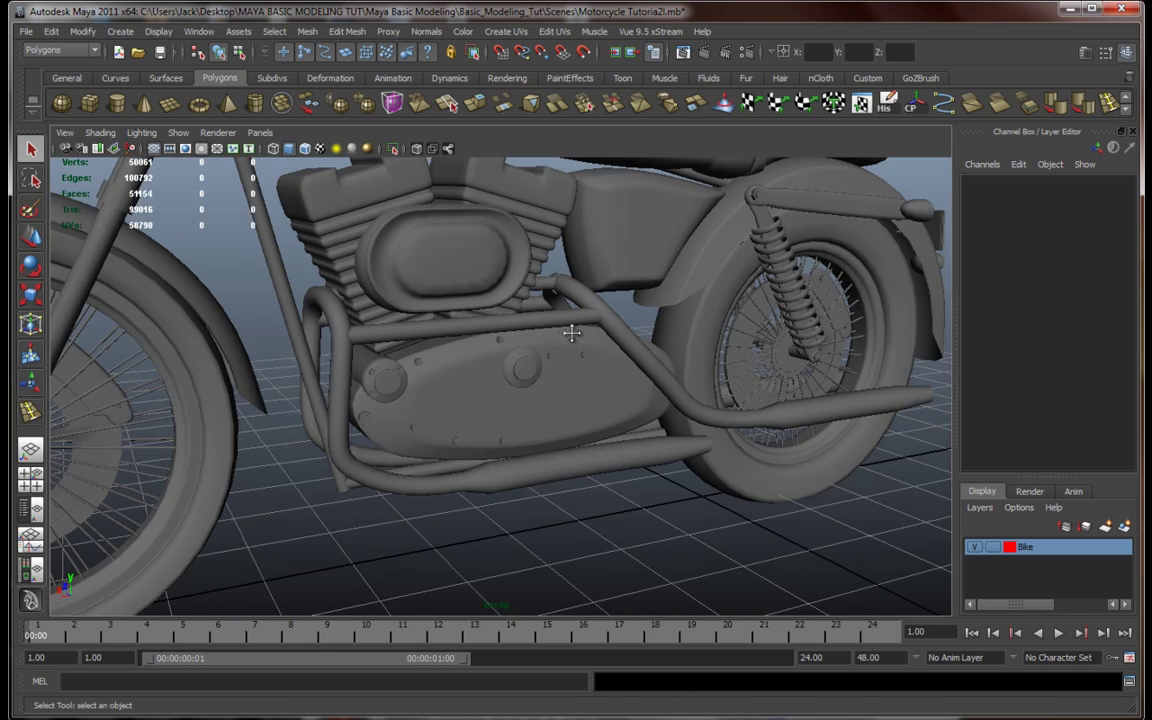
pyautogui.keyDown('alt'); pyautogui.moveTo(573, 332); pyautogui.dragTo(581, 408, button='middle'); pyautogui.keyUp('alt')
pyautogui.keyDown('alt'); pyautogui.moveTo(549, 343); pyautogui.dragTo(548, 327); pyautogui.keyUp('alt')
pyautogui.keyDown('alt'); pyautogui.moveTo(548, 327); pyautogui.dragTo(548, 386, button='middle'); pyautogui.keyUp('alt')
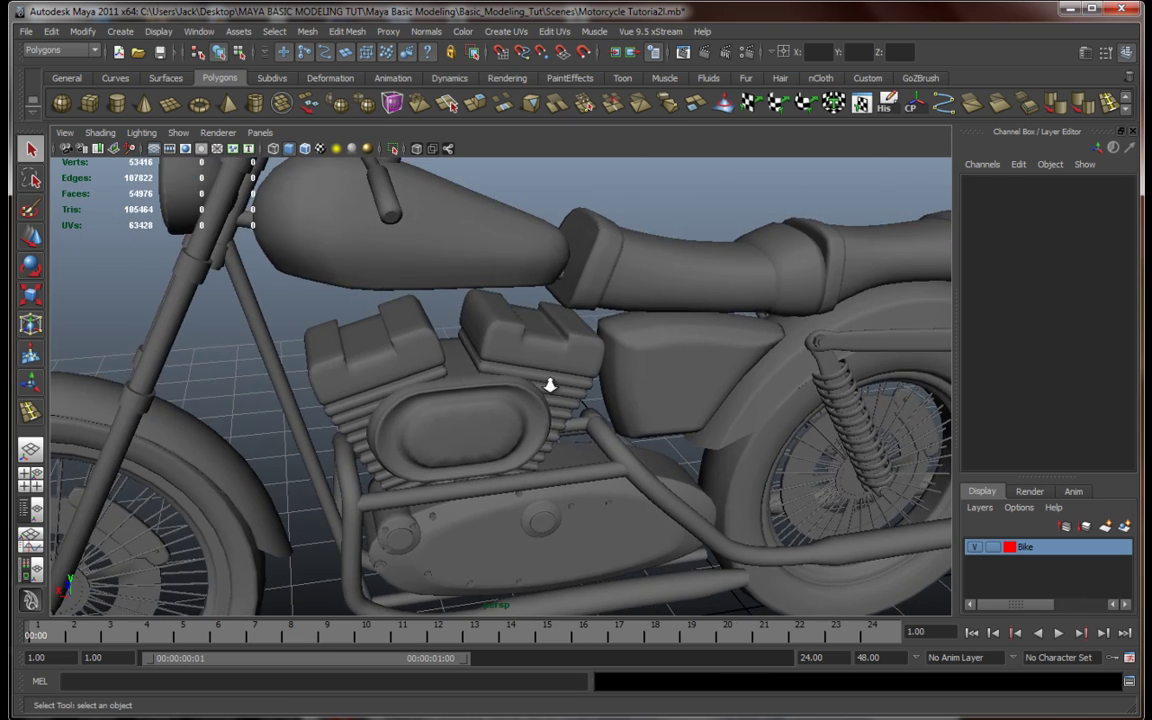
# Examine the smoothed engine cover pieces and cylinder heads from both sides of the motorcycle
pyautogui.scroll(-5, 560, 393)
pyautogui.keyDown('alt'); pyautogui.moveTo(571, 399); pyautogui.dragTo(442, 396); pyautogui.keyUp('alt')
pyautogui.scroll(5, 566, 390)
pyautogui.scroll(6, 540, 393)
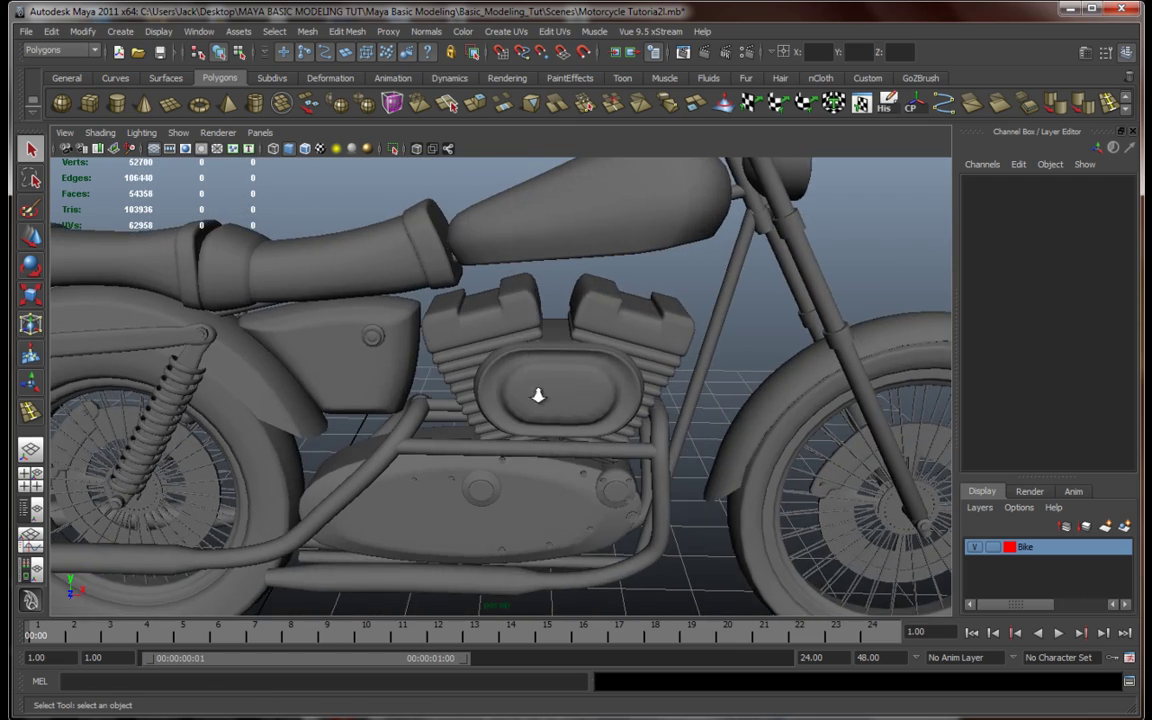
pyautogui.scroll(-6, 563, 383)
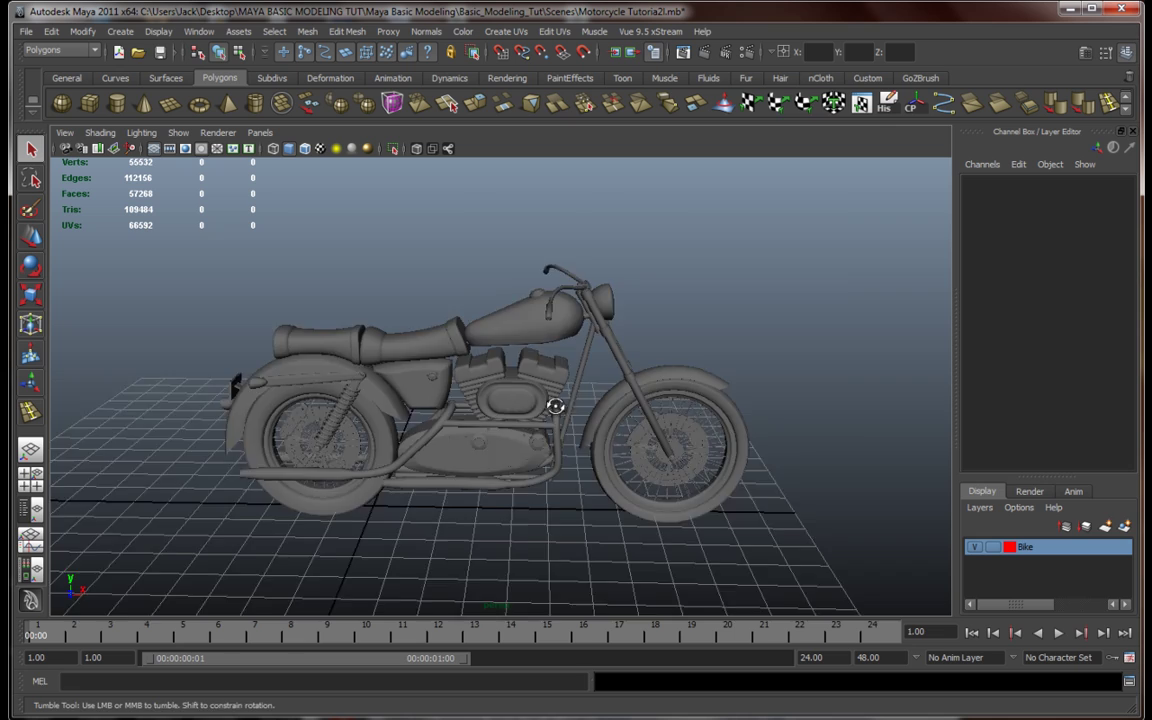
pyautogui.scroll(6, 512, 463)
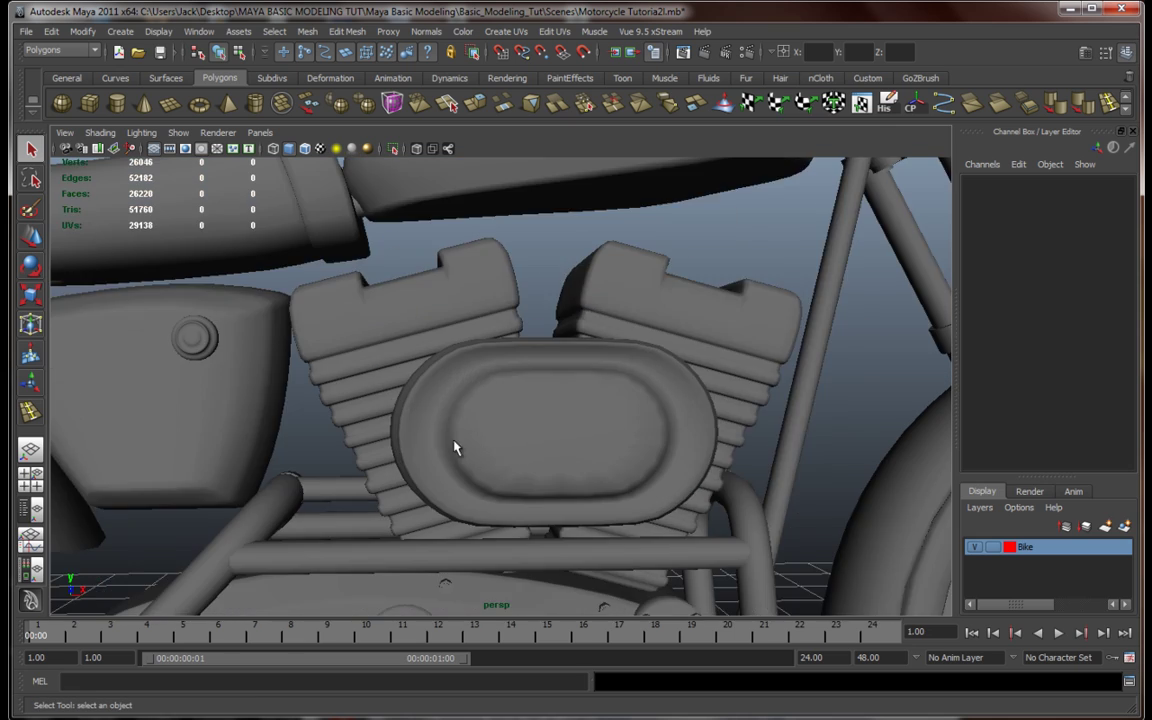
pyautogui.keyDown('alt'); pyautogui.moveTo(455, 450); pyautogui.dragTo(385, 333); pyautogui.keyUp('alt')
pyautogui.click(518, 325)
pyautogui.click(663, 220)
pyautogui.scroll(-5, 416, 483)
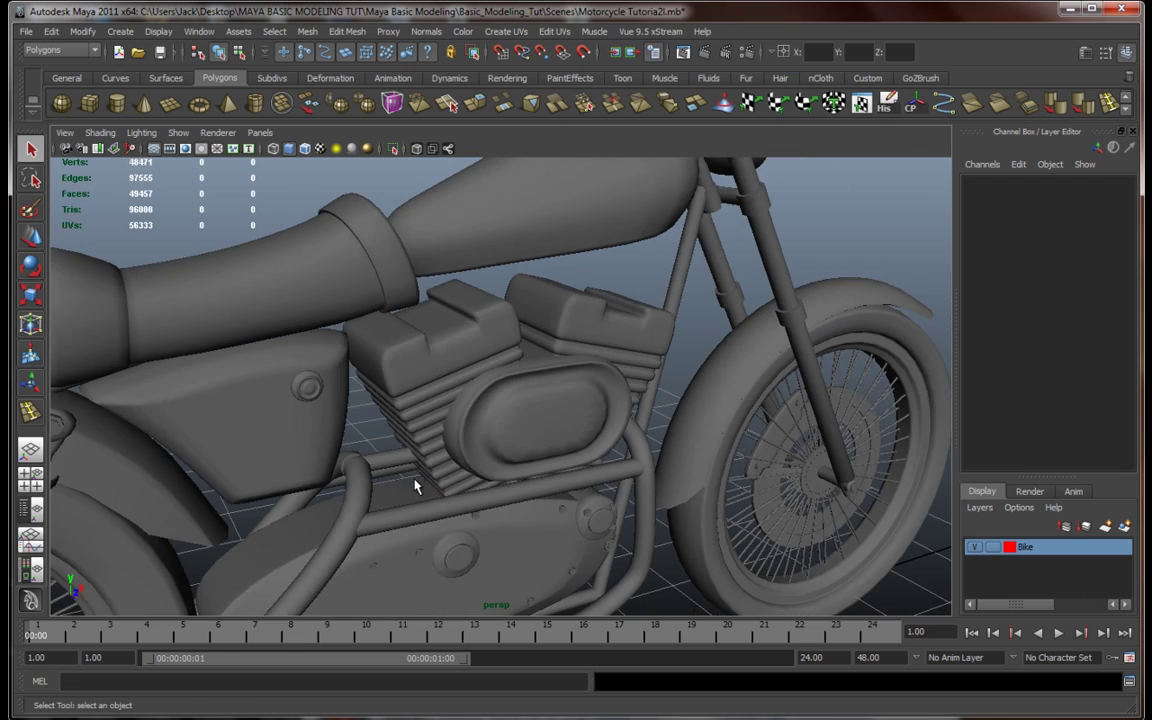
# Examine the side cover beside the engine and its mesh wireframe, leaving the piece deselected
pyautogui.keyDown('alt'); pyautogui.moveTo(416, 483); pyautogui.dragTo(501, 434, button='middle'); pyautogui.keyUp('alt')
pyautogui.keyDown('alt'); pyautogui.moveTo(501, 434); pyautogui.dragTo(475, 425); pyautogui.keyUp('alt')
pyautogui.scroll(2, 474, 426)
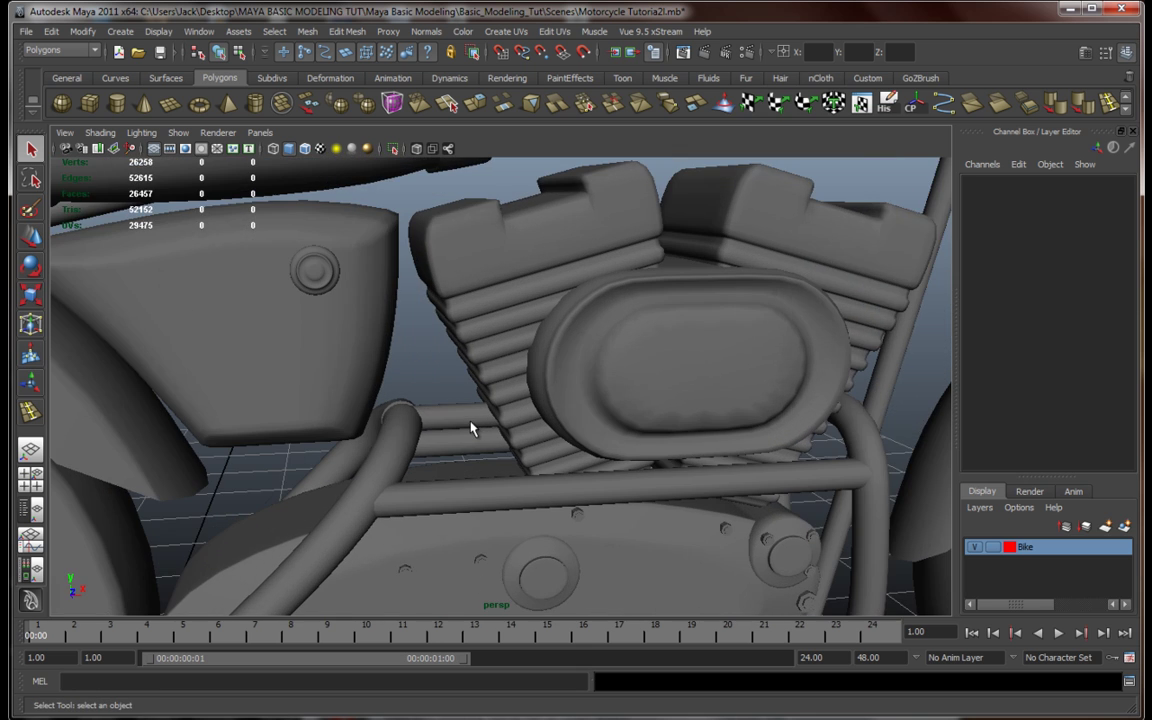
pyautogui.scroll(-6, 405, 435)
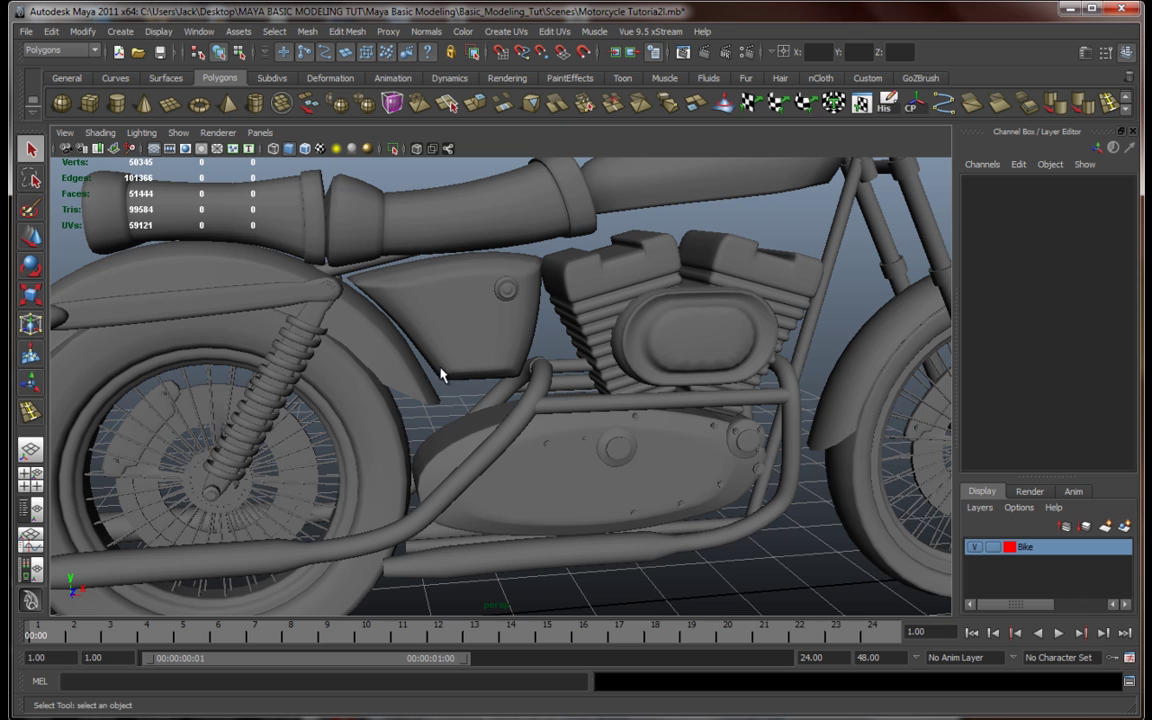
pyautogui.keyDown('alt'); pyautogui.moveTo(492, 432); pyautogui.dragTo(469, 346); pyautogui.keyUp('alt')
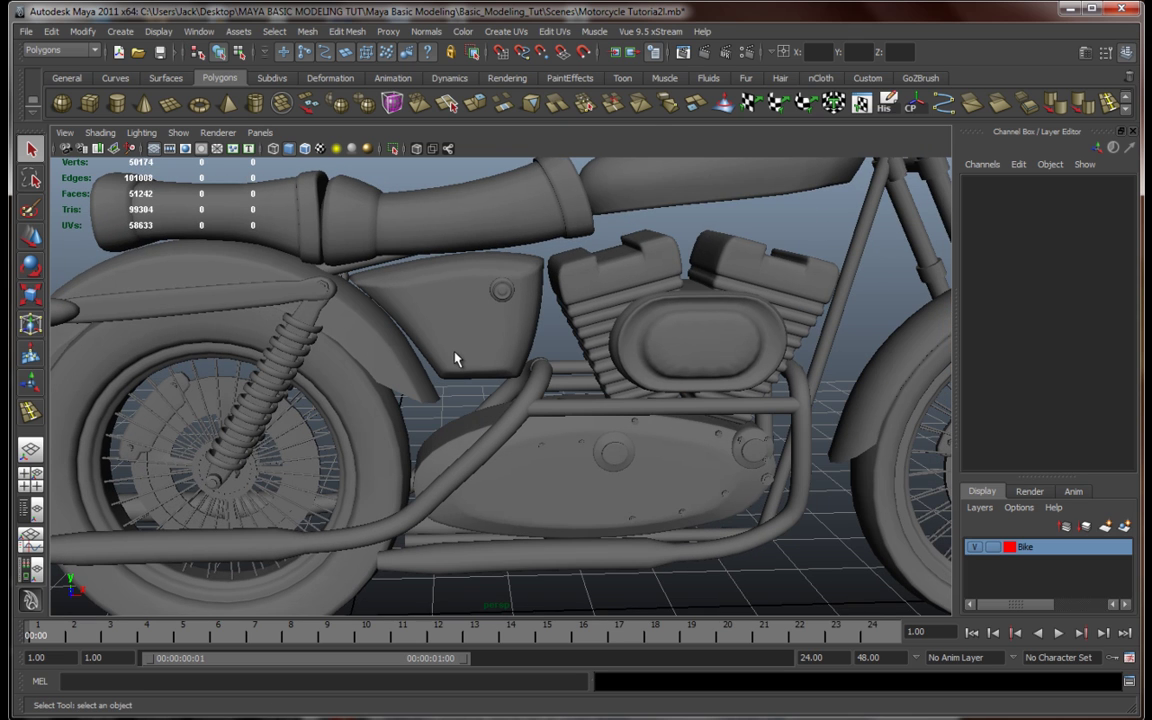
pyautogui.scroll(3, 455, 354)
pyautogui.click(447, 308)
pyautogui.keyDown('alt'); pyautogui.moveTo(445, 396); pyautogui.dragTo(451, 388); pyautogui.keyUp('alt')
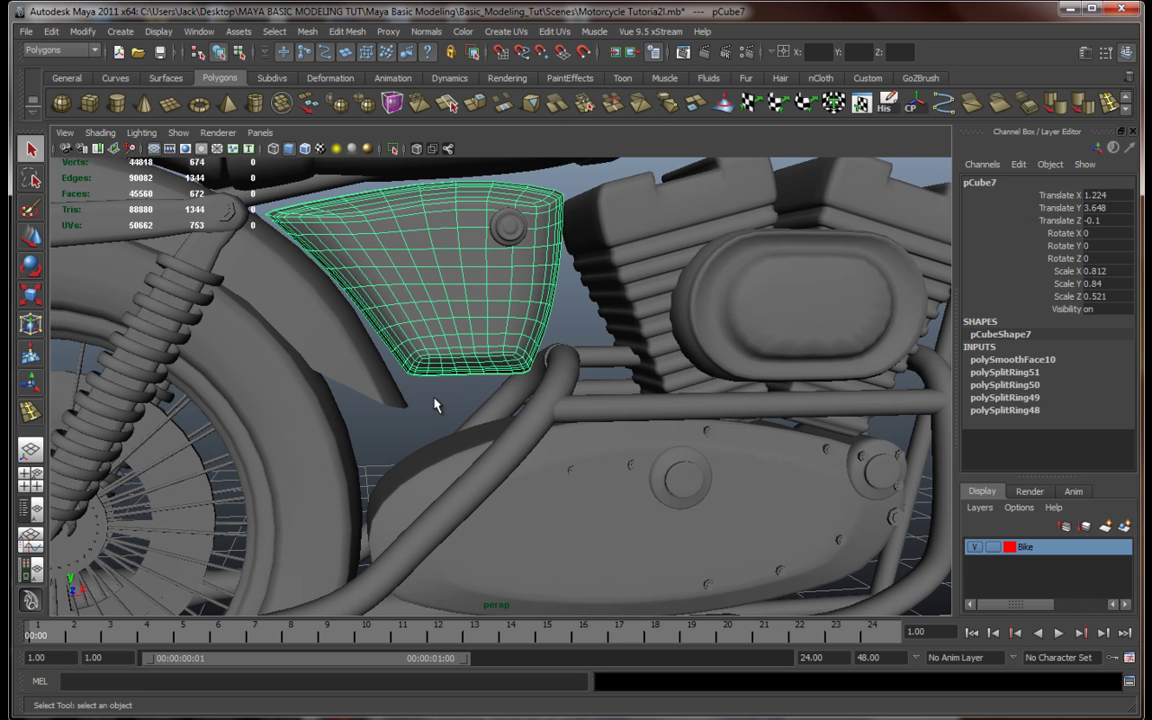
pyautogui.click(439, 395)
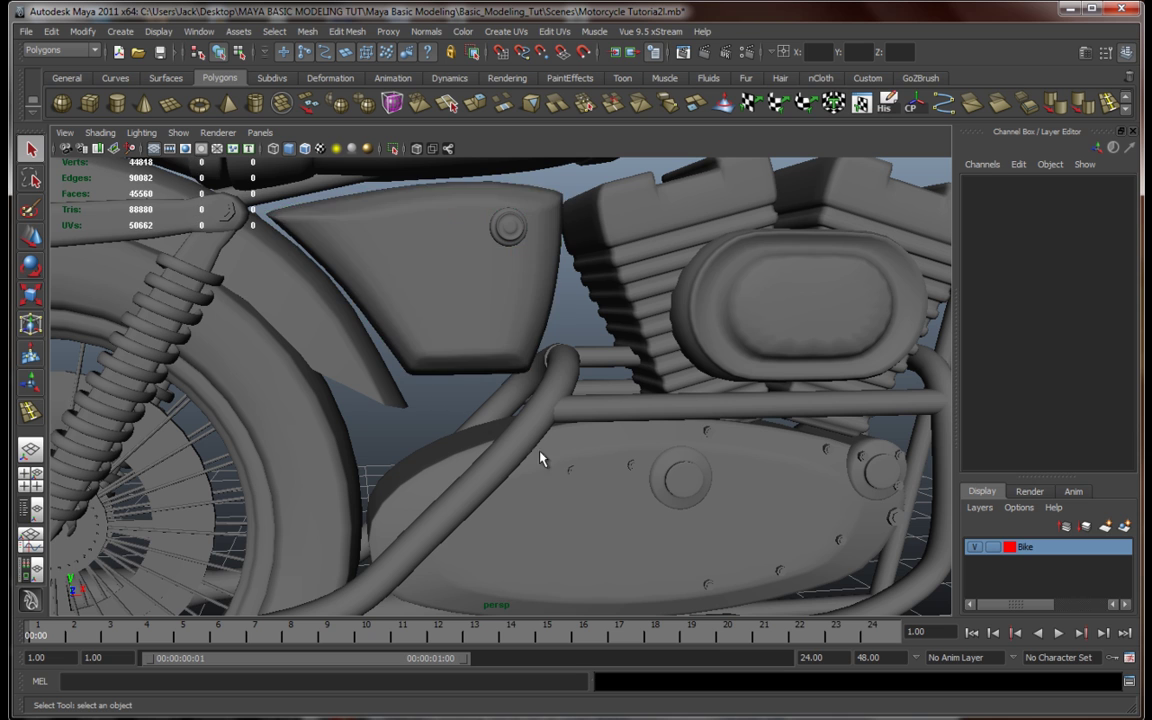
# Delete all the triangular end-cap faces of one of the two frame tubes that face each other behind the engine
pyautogui.keyDown('alt'); pyautogui.moveTo(595, 490); pyautogui.dragTo(452, 432, button='middle'); pyautogui.keyUp('alt')
pyautogui.keyDown('alt'); pyautogui.moveTo(452, 432); pyautogui.dragTo(461, 456); pyautogui.keyUp('alt')
pyautogui.keyDown('alt'); pyautogui.moveTo(458, 412); pyautogui.dragTo(555, 506, button='middle'); pyautogui.keyUp('alt')
pyautogui.scroll(6, 501, 463)
pyautogui.keyDown('alt'); pyautogui.moveTo(490, 437); pyautogui.dragTo(563, 458); pyautogui.keyUp('alt')
pyautogui.scroll(2, 531, 412)
pyautogui.scroll(2, 531, 412)
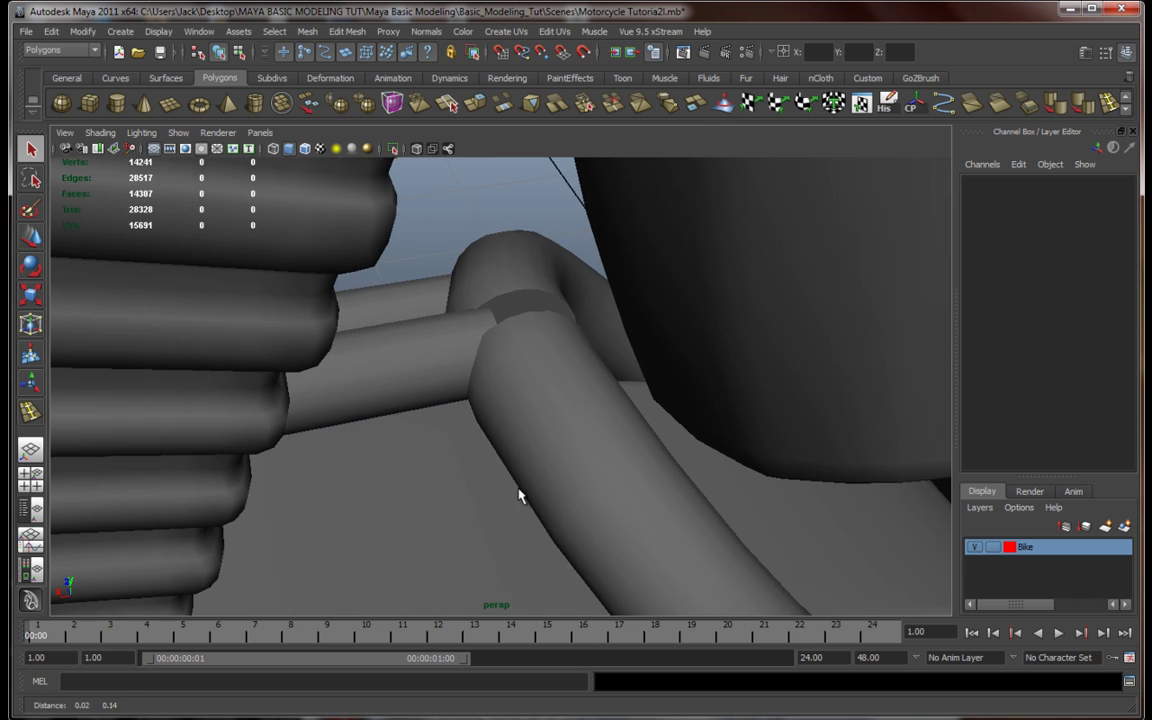
pyautogui.click(527, 388)
pyautogui.keyDown('alt'); pyautogui.moveTo(527, 388); pyautogui.dragTo(590, 405); pyautogui.keyUp('alt')
pyautogui.keyDown('alt'); pyautogui.moveTo(590, 405); pyautogui.dragTo(633, 378, button='middle'); pyautogui.keyUp('alt')
pyautogui.moveTo(633, 378); pyautogui.dragTo(532, 440)
pyautogui.click(556, 362)
pyautogui.scroll(2, 545, 376)
pyautogui.moveTo(556, 432); pyautogui.dragTo(550, 462, button='right')
pyautogui.moveTo(548, 419); pyautogui.dragTo(510, 420)
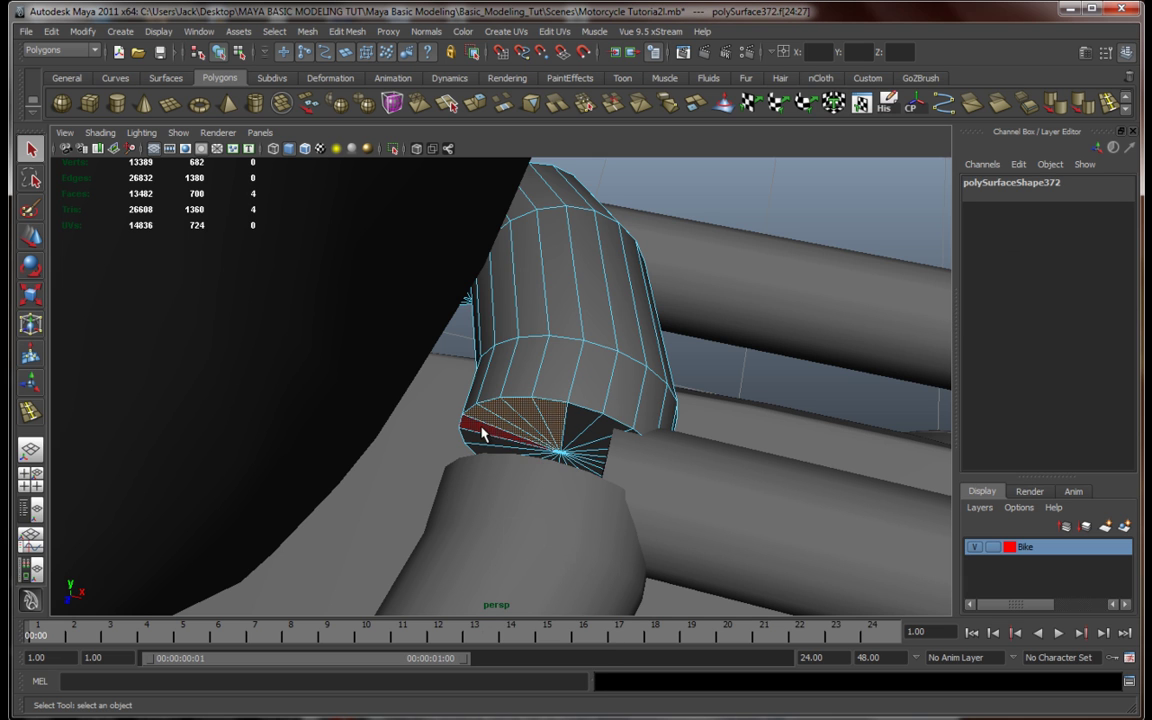
pyautogui.keyDown('alt'); pyautogui.moveTo(548, 449); pyautogui.dragTo(530, 457); pyautogui.keyUp('alt')
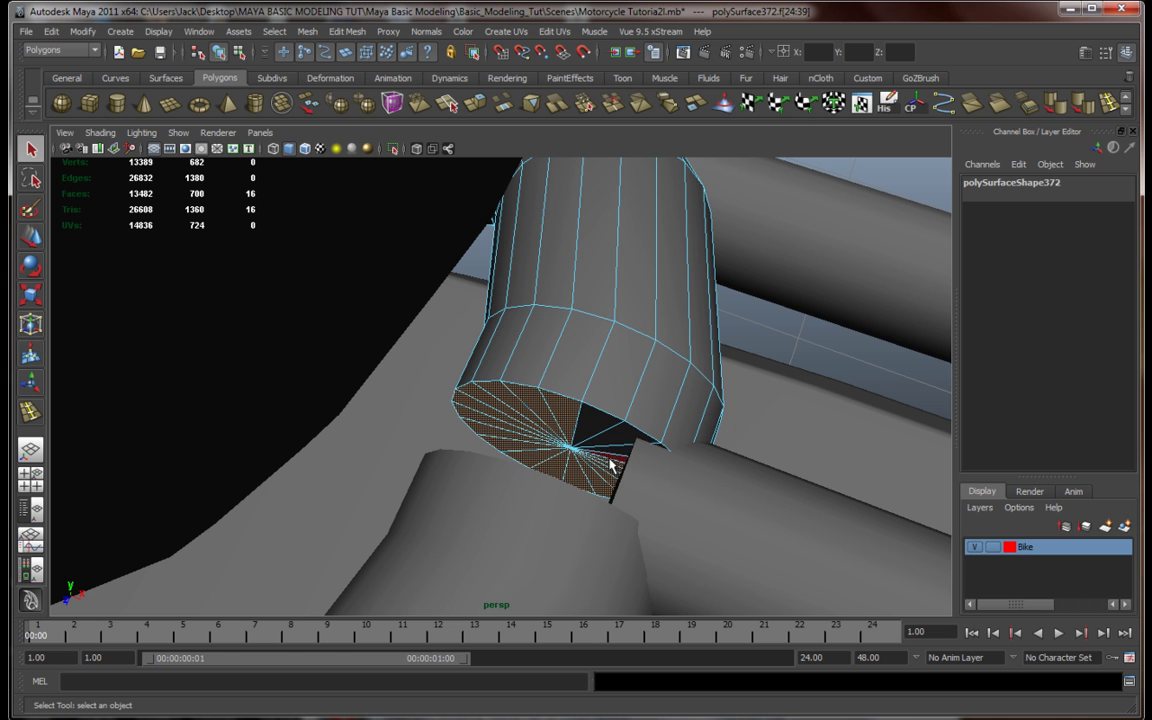
pyautogui.keyDown('shift'); pyautogui.click(597, 434); pyautogui.keyUp('shift')
pyautogui.keyDown('alt'); pyautogui.moveTo(597, 434); pyautogui.dragTo(418, 390); pyautogui.keyUp('alt')
pyautogui.press('Delete')
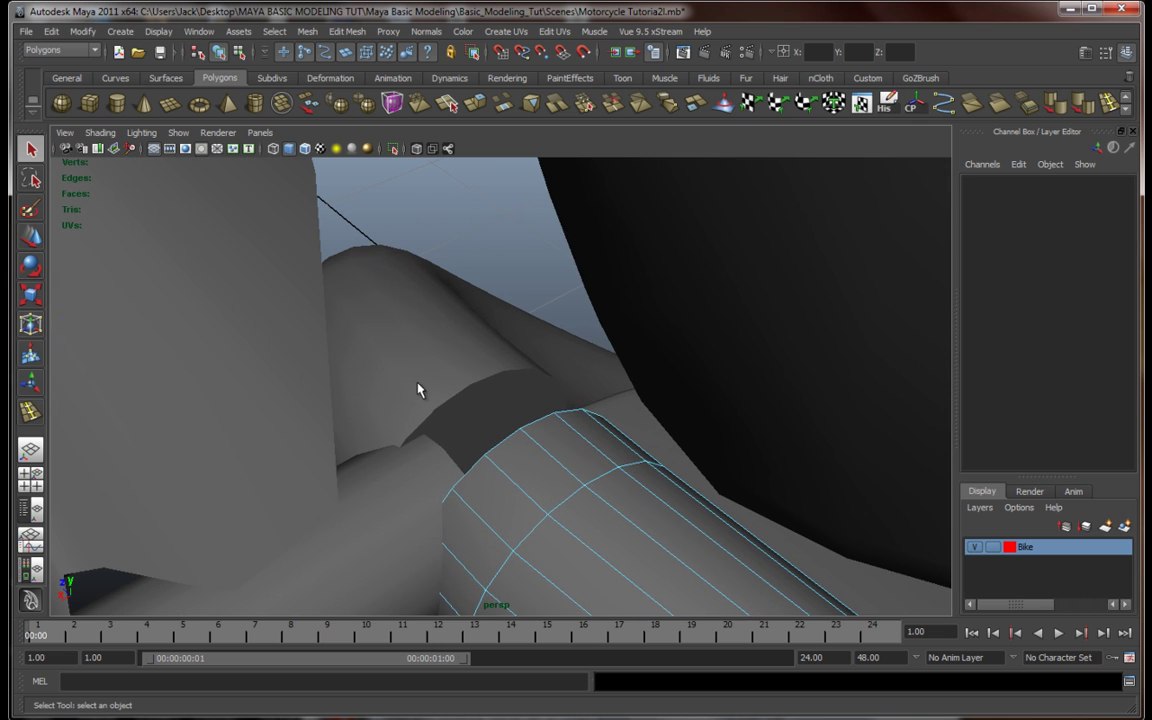
# Delete all the triangular end-cap faces of the opposite frame tube, opening the end that faces the first tube
pyautogui.moveTo(424, 376); pyautogui.dragTo(485, 357, button='right')
pyautogui.click(441, 398)
pyautogui.keyDown('alt'); pyautogui.moveTo(441, 398); pyautogui.dragTo(405, 446); pyautogui.keyUp('alt')
pyautogui.scroll(5, 406, 447)
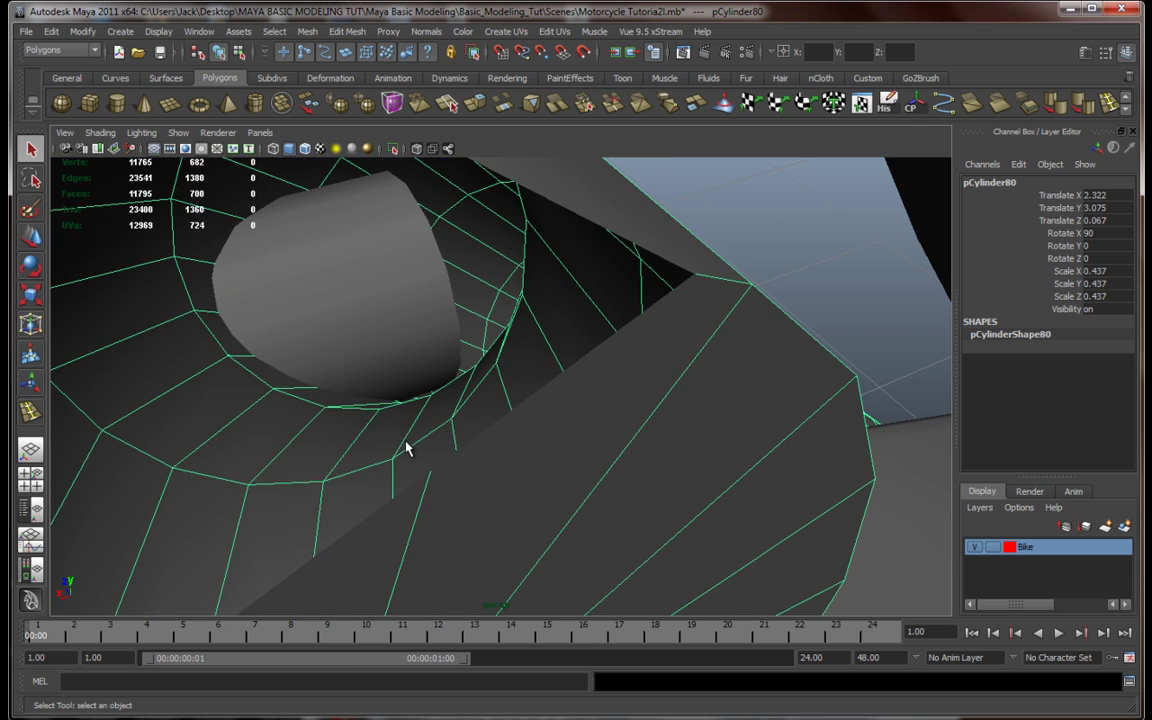
pyautogui.scroll(-3, 402, 460)
pyautogui.keyDown('alt'); pyautogui.moveTo(401, 460); pyautogui.dragTo(430, 428, button='middle'); pyautogui.keyUp('alt')
pyautogui.moveTo(515, 398); pyautogui.dragTo(512, 429, button='right')
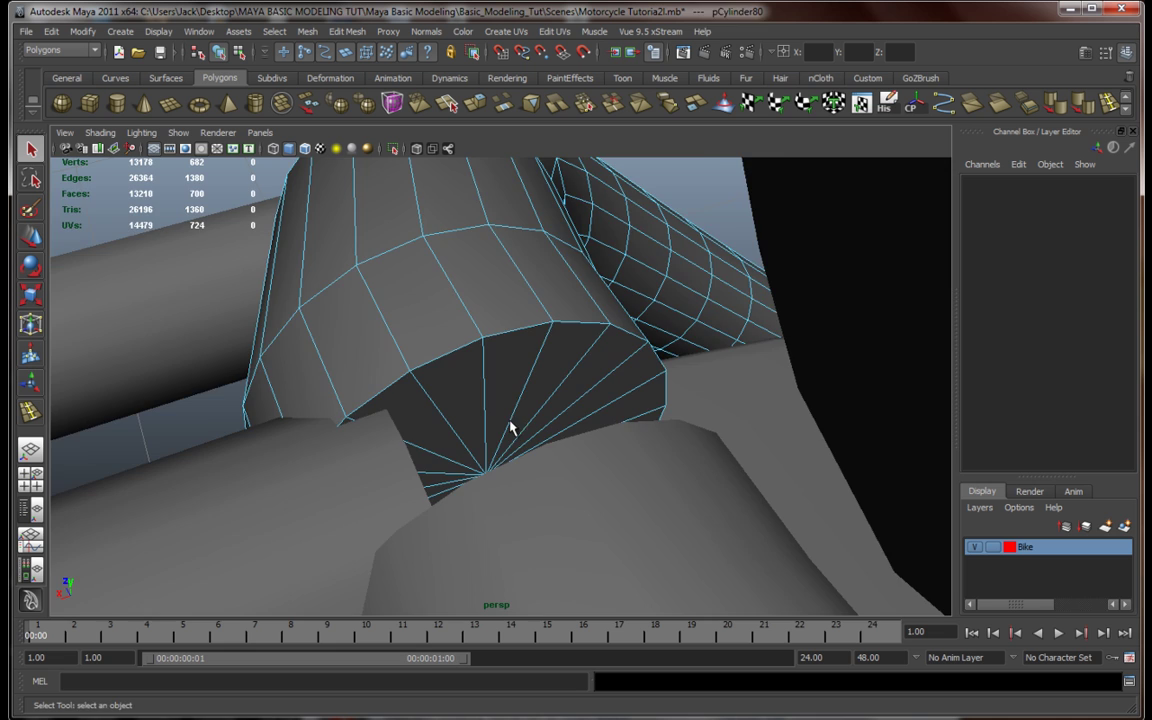
pyautogui.keyDown('alt'); pyautogui.moveTo(512, 429); pyautogui.dragTo(461, 427); pyautogui.keyUp('alt')
pyautogui.click(474, 383)
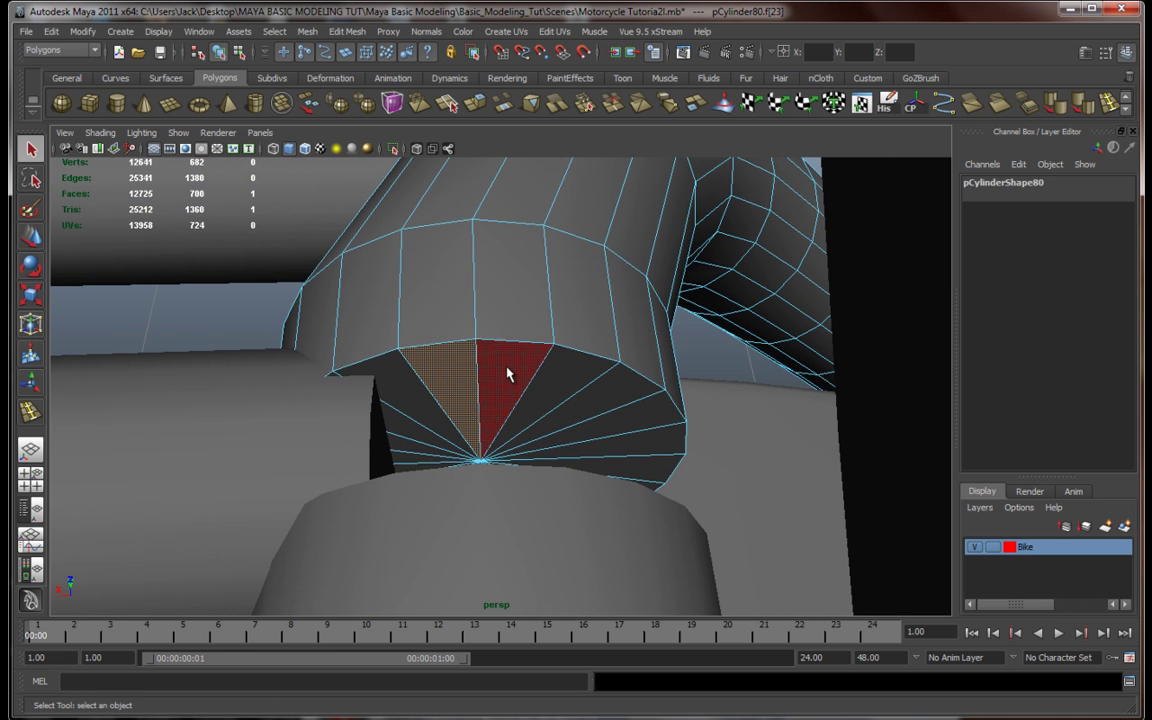
pyautogui.keyDown('shift'); pyautogui.click(509, 374); pyautogui.keyUp('shift')
pyautogui.keyDown('shift'); pyautogui.click(574, 389); pyautogui.keyUp('shift')
pyautogui.keyDown('shift'); pyautogui.click(625, 398); pyautogui.keyUp('shift')
pyautogui.keyDown('shift'); pyautogui.click(648, 416); pyautogui.keyUp('shift')
pyautogui.keyDown('shift'); pyautogui.click(666, 438); pyautogui.keyUp('shift')
pyautogui.keyDown('alt'); pyautogui.moveTo(664, 442); pyautogui.dragTo(432, 415); pyautogui.keyUp('alt')
pyautogui.keyDown('shift'); pyautogui.click(611, 440); pyautogui.keyUp('shift')
pyautogui.keyDown('shift'); pyautogui.click(573, 460); pyautogui.keyUp('shift')
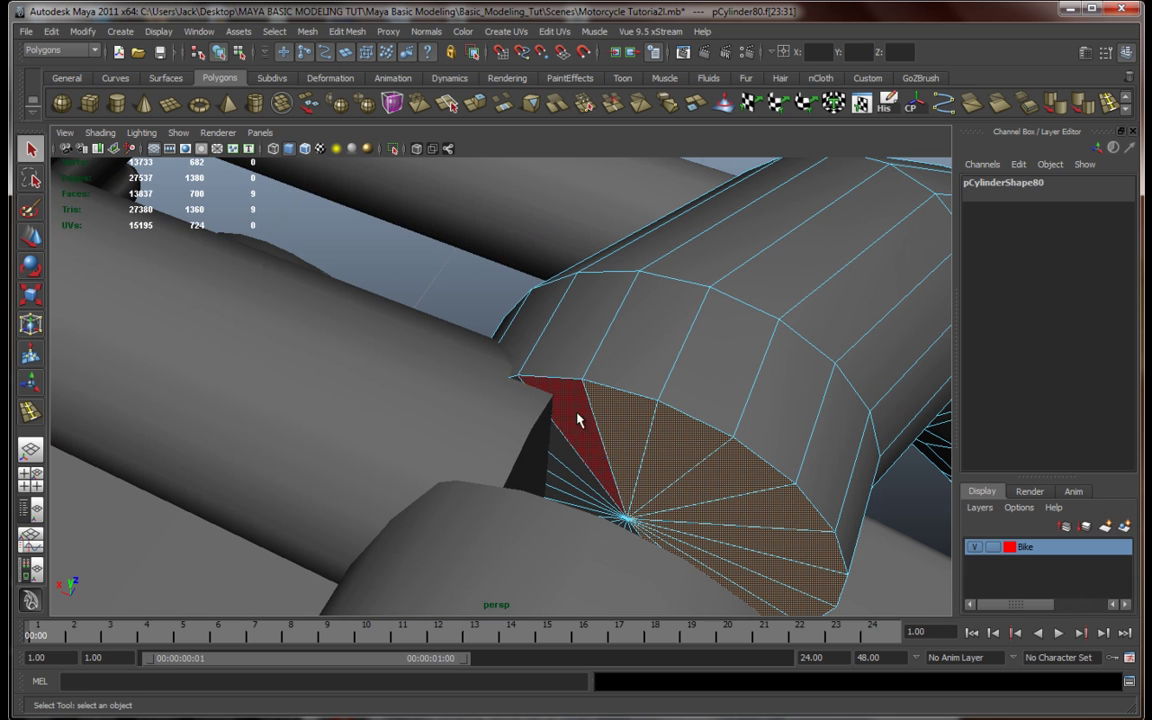
pyautogui.keyDown('shift'); pyautogui.click(561, 442); pyautogui.keyUp('shift')
pyautogui.keyDown('alt'); pyautogui.moveTo(548, 481); pyautogui.dragTo(540, 426); pyautogui.keyUp('alt')
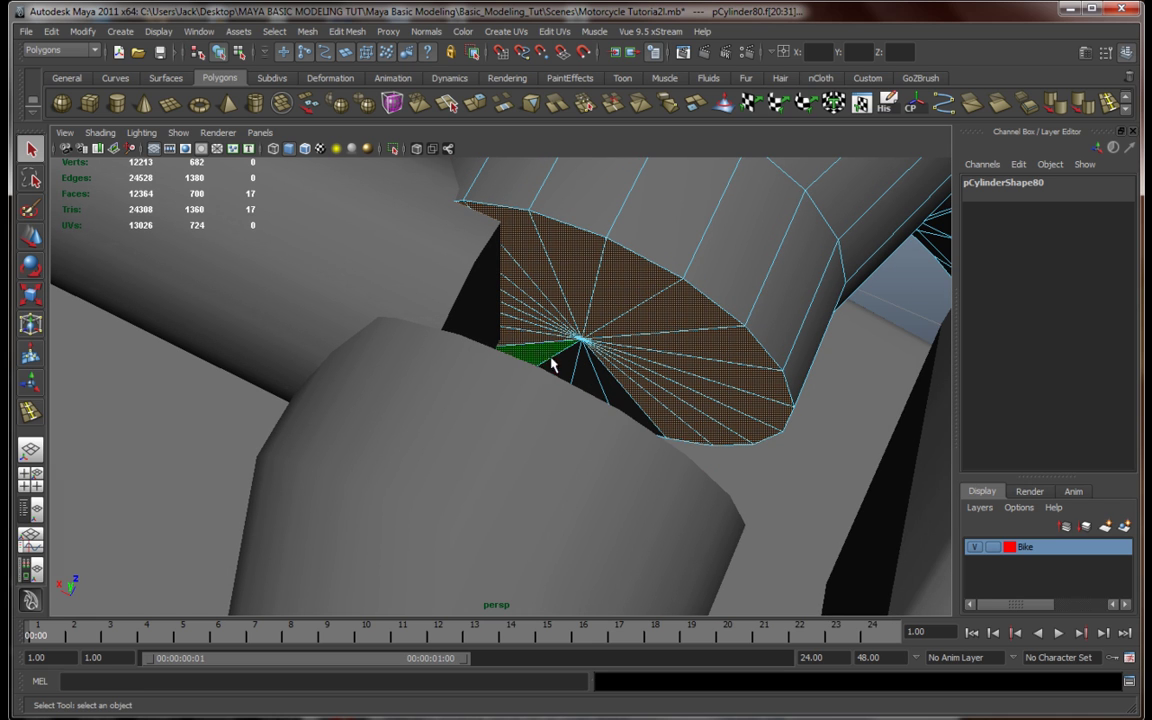
pyautogui.keyDown('shift'); pyautogui.click(595, 384); pyautogui.keyUp('shift')
pyautogui.keyDown('alt'); pyautogui.moveTo(595, 384); pyautogui.dragTo(661, 450); pyautogui.keyUp('alt')
pyautogui.press('Delete')
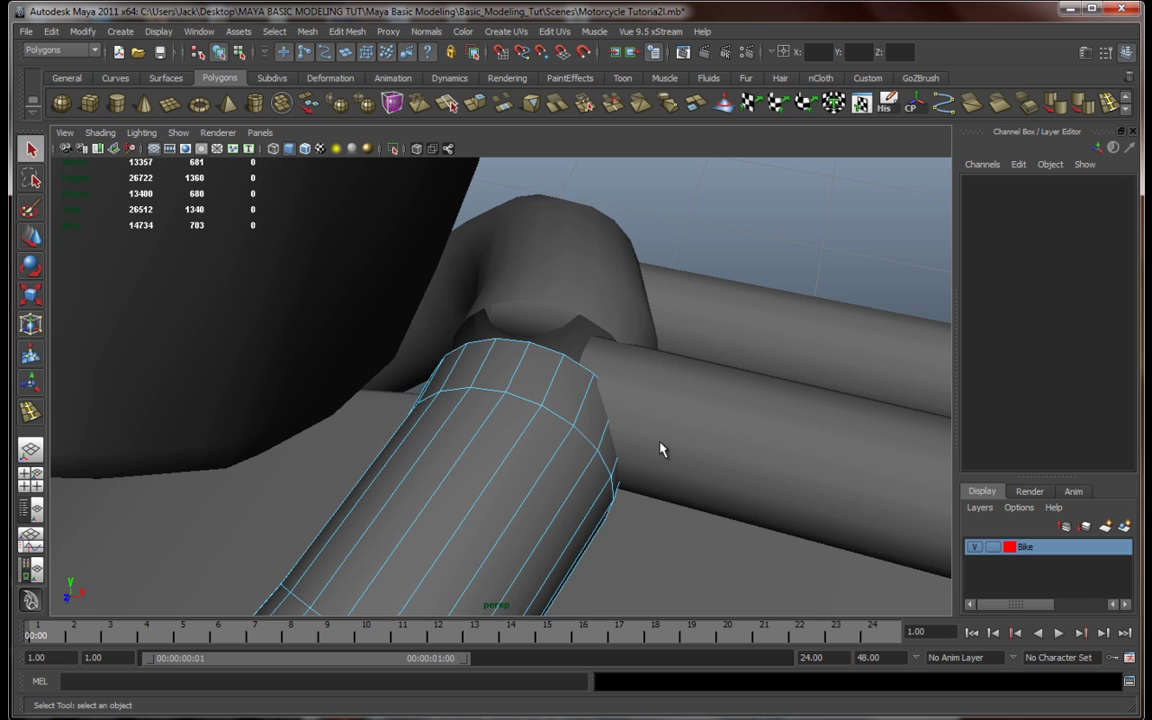
# Select both open-ended frame tubes and combine them into a single mesh
pyautogui.keyDown('alt'); pyautogui.moveTo(612, 438); pyautogui.dragTo(607, 491, button='middle'); pyautogui.keyUp('alt')
pyautogui.moveTo(607, 491)
pyautogui.keyDown('alt'); pyautogui.mouseDown()
pyautogui.moveTo(583, 470)
pyautogui.moveTo(593, 479)
pyautogui.mouseUp(); pyautogui.keyUp('alt')
pyautogui.scroll(3, 583, 466)
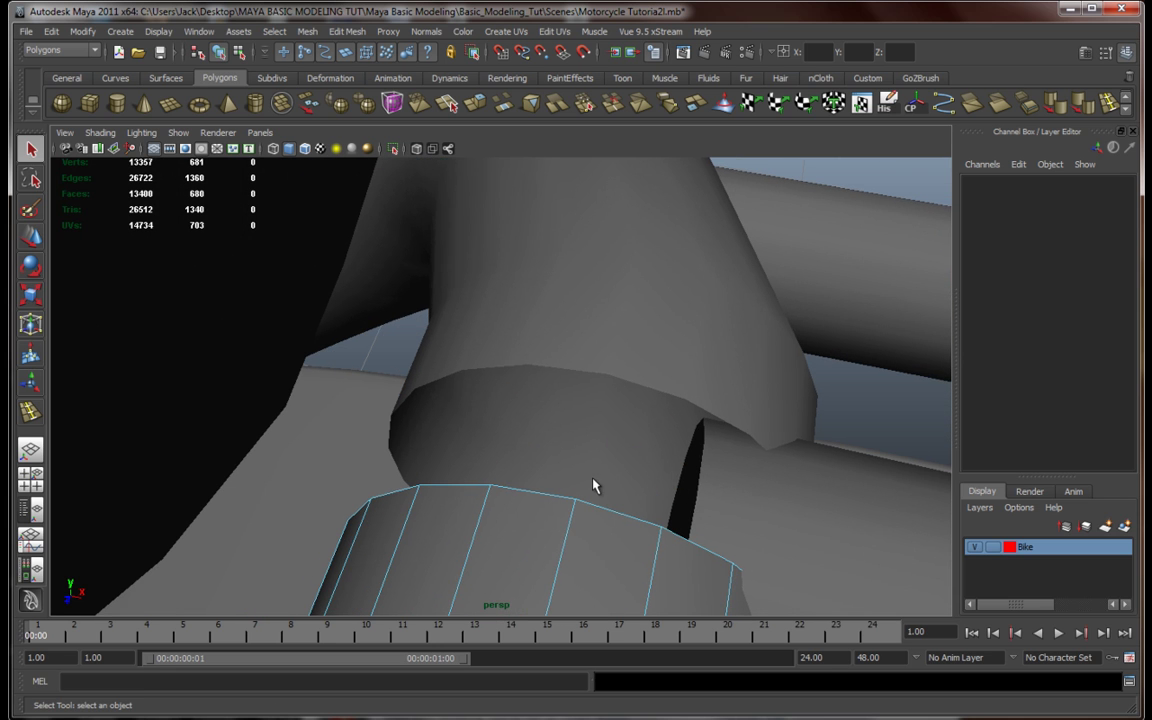
pyautogui.click(597, 329)
pyautogui.moveTo(599, 327); pyautogui.dragTo(629, 323, button='right')
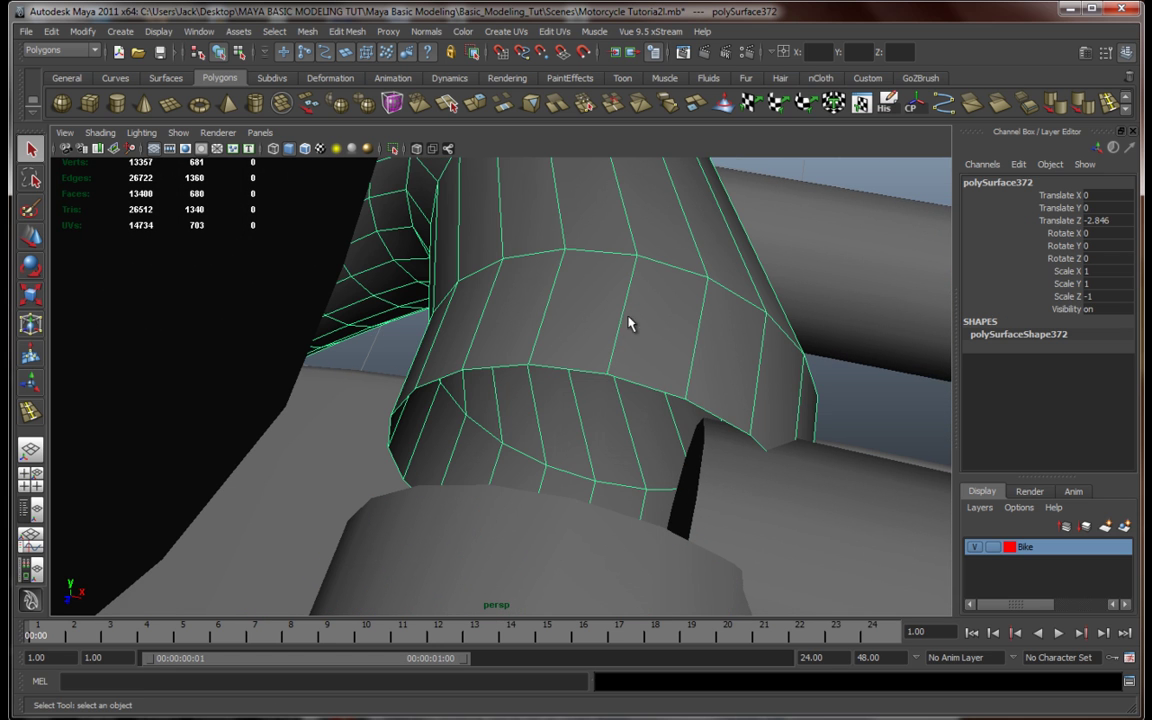
pyautogui.keyDown('alt'); pyautogui.moveTo(533, 420); pyautogui.dragTo(504, 440); pyautogui.keyUp('alt')
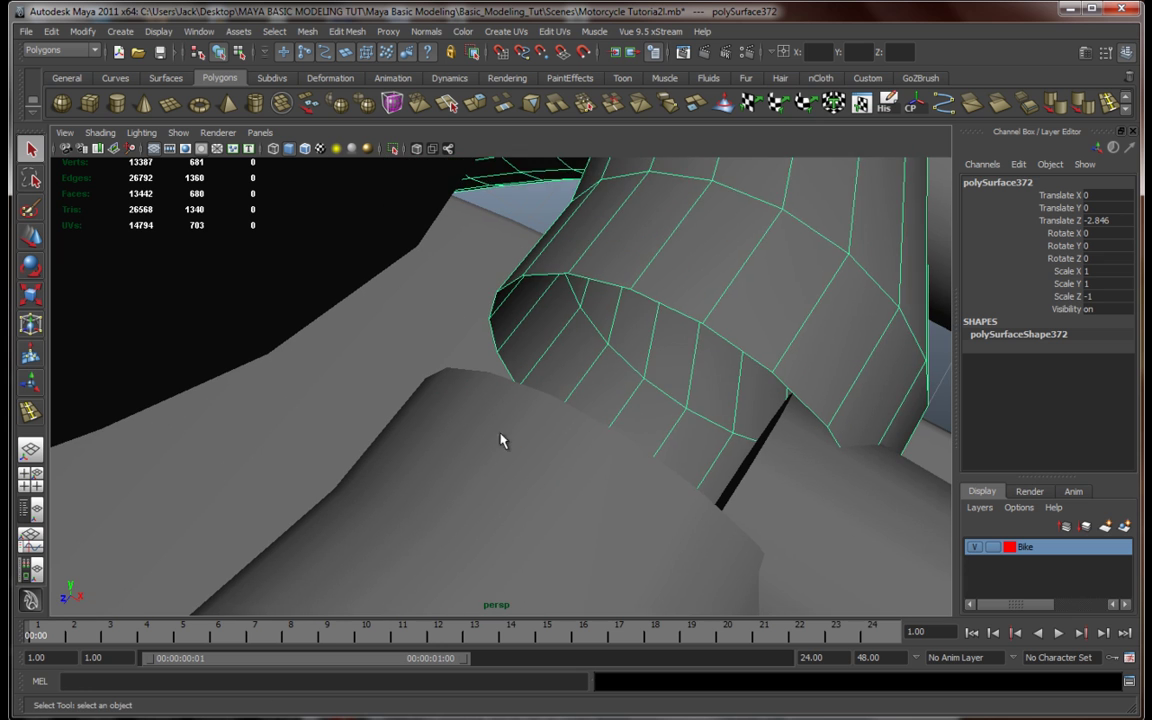
pyautogui.click(504, 440)
pyautogui.keyDown('shift'); pyautogui.click(671, 287); pyautogui.keyUp('shift')
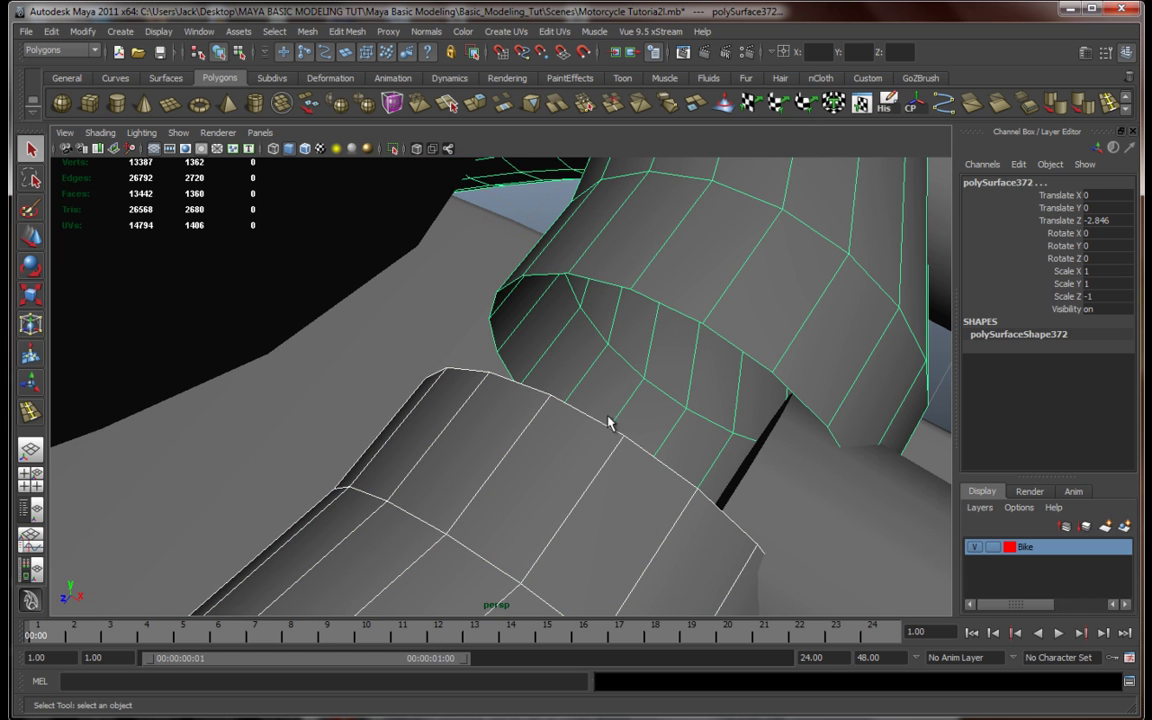
pyautogui.keyDown('alt'); pyautogui.moveTo(657, 385); pyautogui.dragTo(645, 402); pyautogui.keyUp('alt')
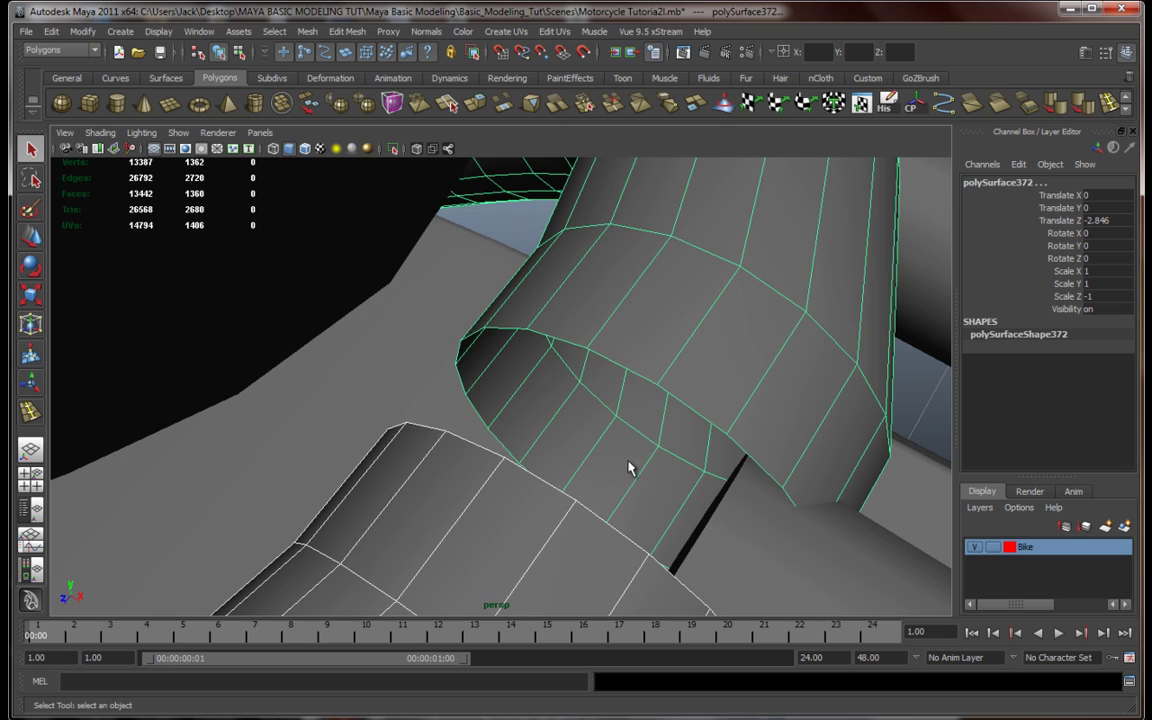
pyautogui.keyDown('alt'); pyautogui.moveTo(626, 481); pyautogui.dragTo(496, 419); pyautogui.keyUp('alt')
pyautogui.rightClick(471, 397)
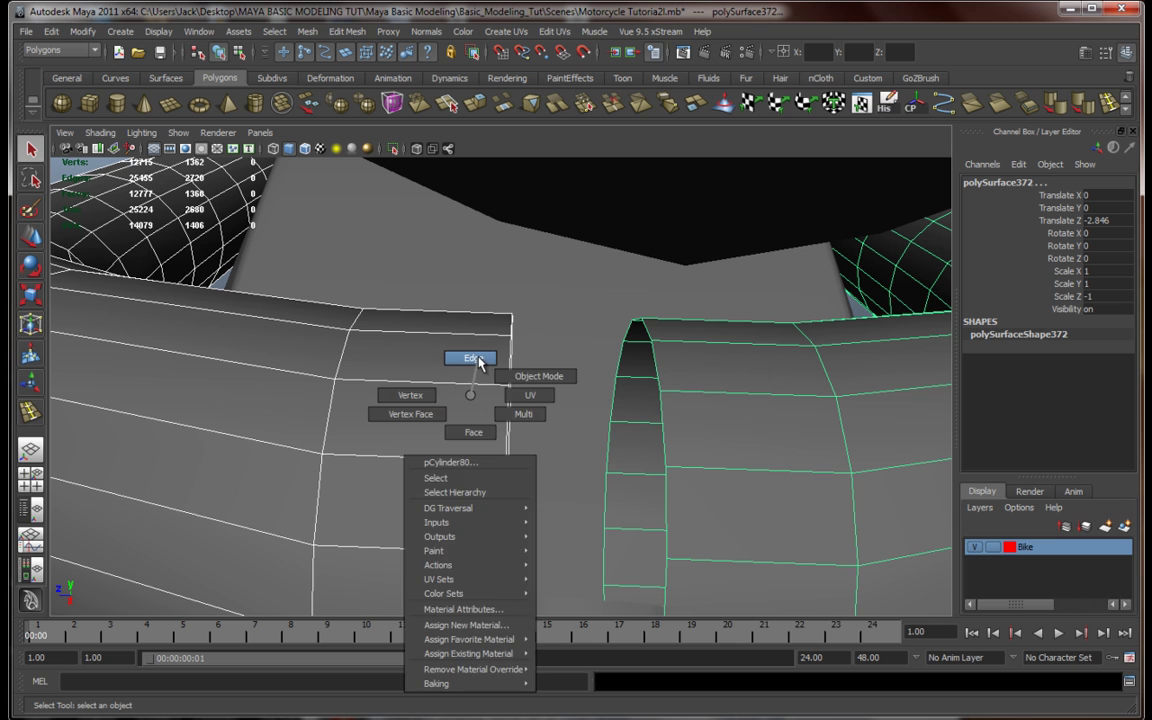
pyautogui.click(476, 359)
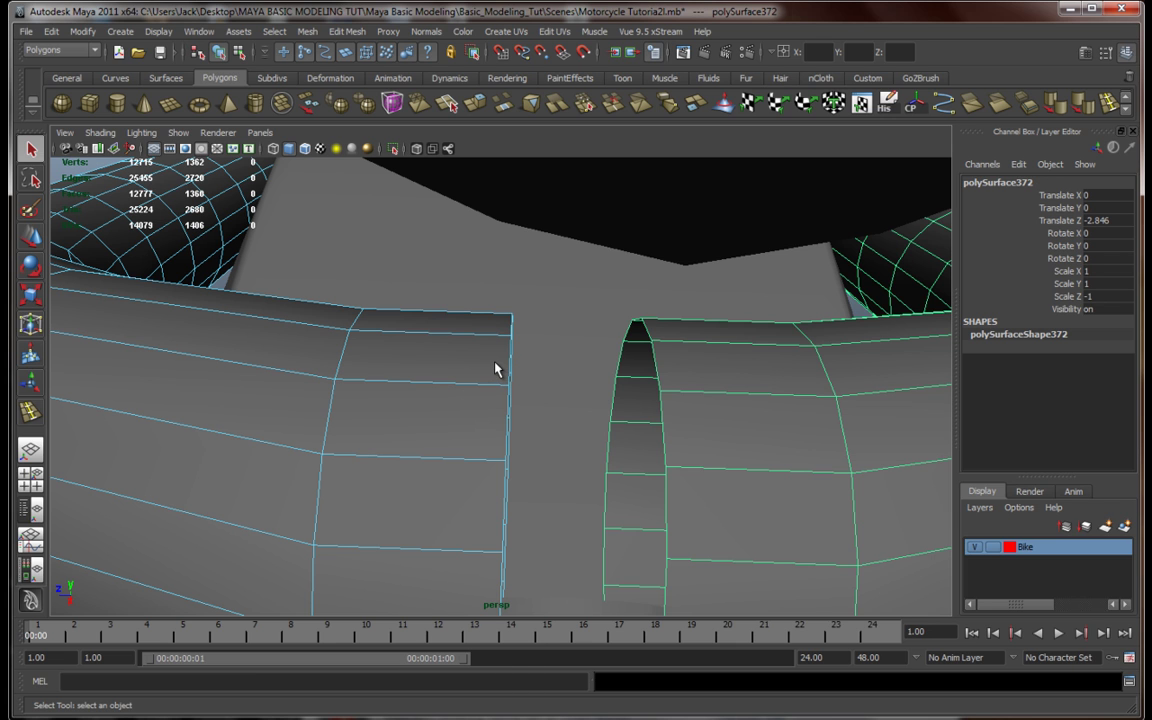
pyautogui.rightClick(495, 369)
pyautogui.click(564, 342)
pyautogui.click(483, 362)
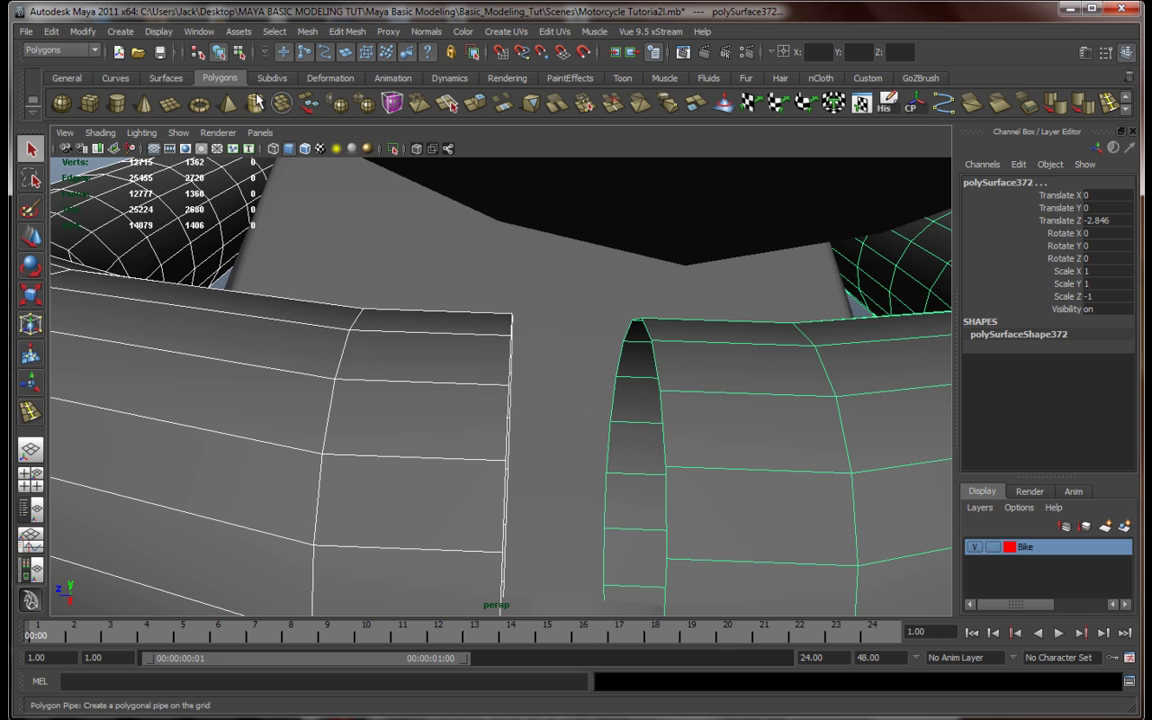
pyautogui.click(258, 104)
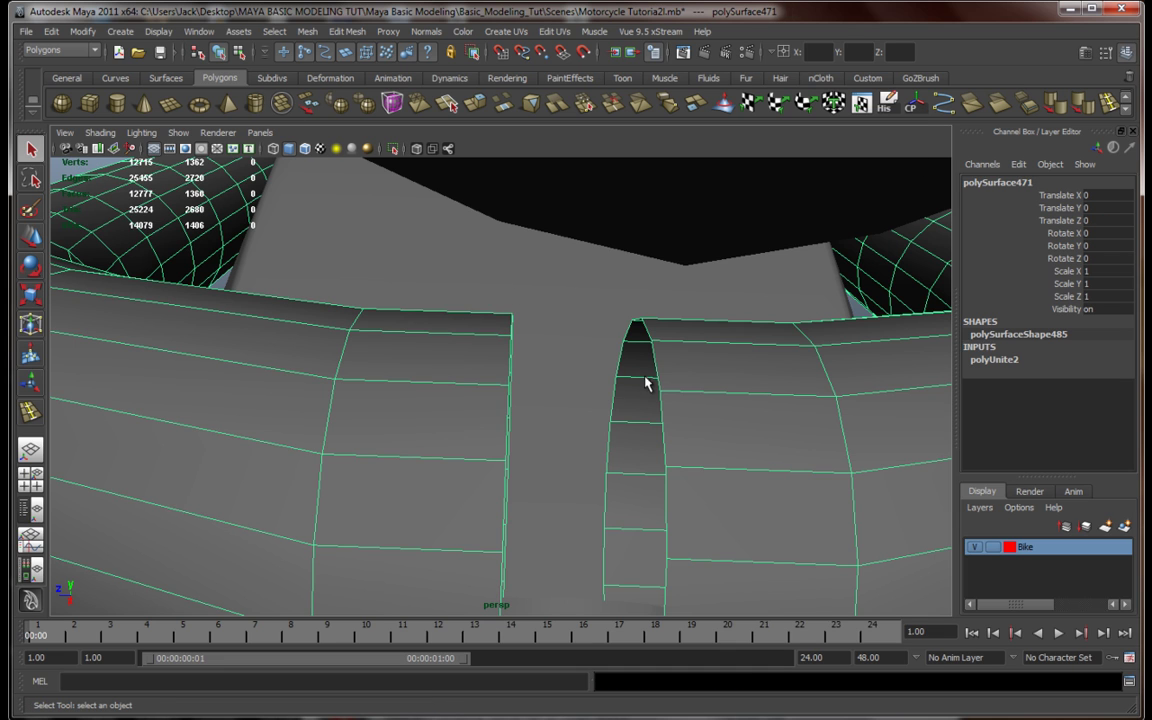
# Select the open border edge loops of both tube ends and scale them towards each other along Z until they almost meet
pyautogui.moveTo(485, 365); pyautogui.dragTo(489, 320, button='right')
pyautogui.click(510, 372)
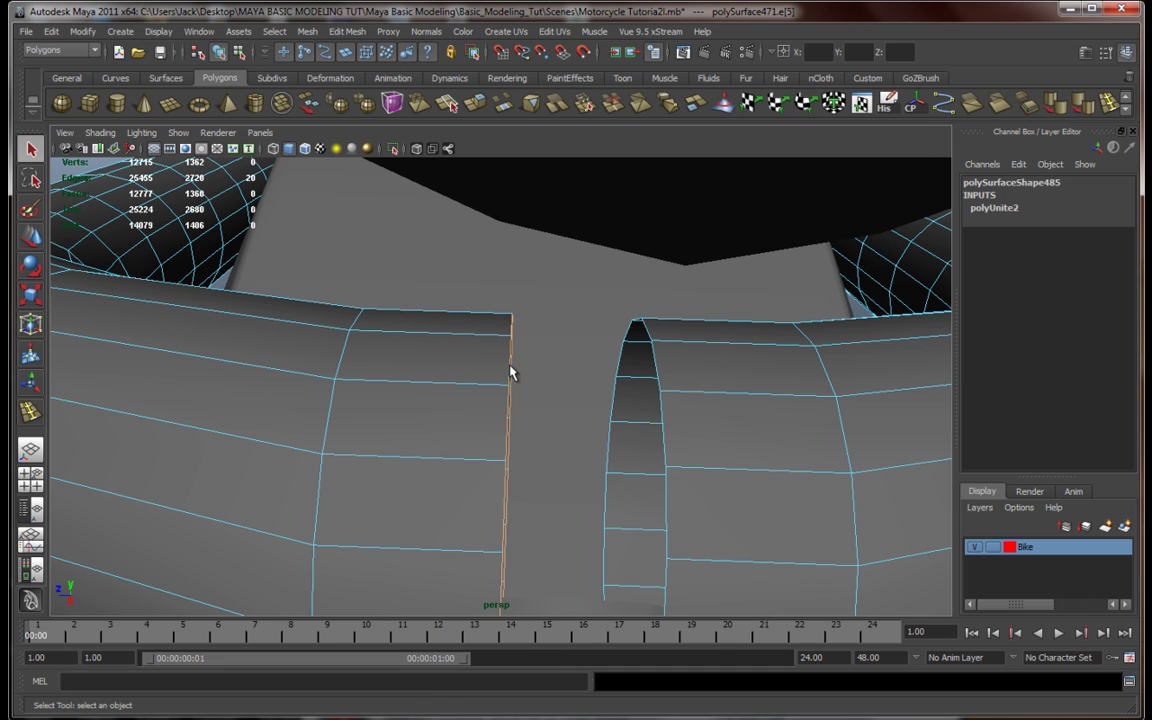
pyautogui.keyDown('shift'); pyautogui.click(665, 425); pyautogui.keyUp('shift')
pyautogui.press('r')
pyautogui.press('f')
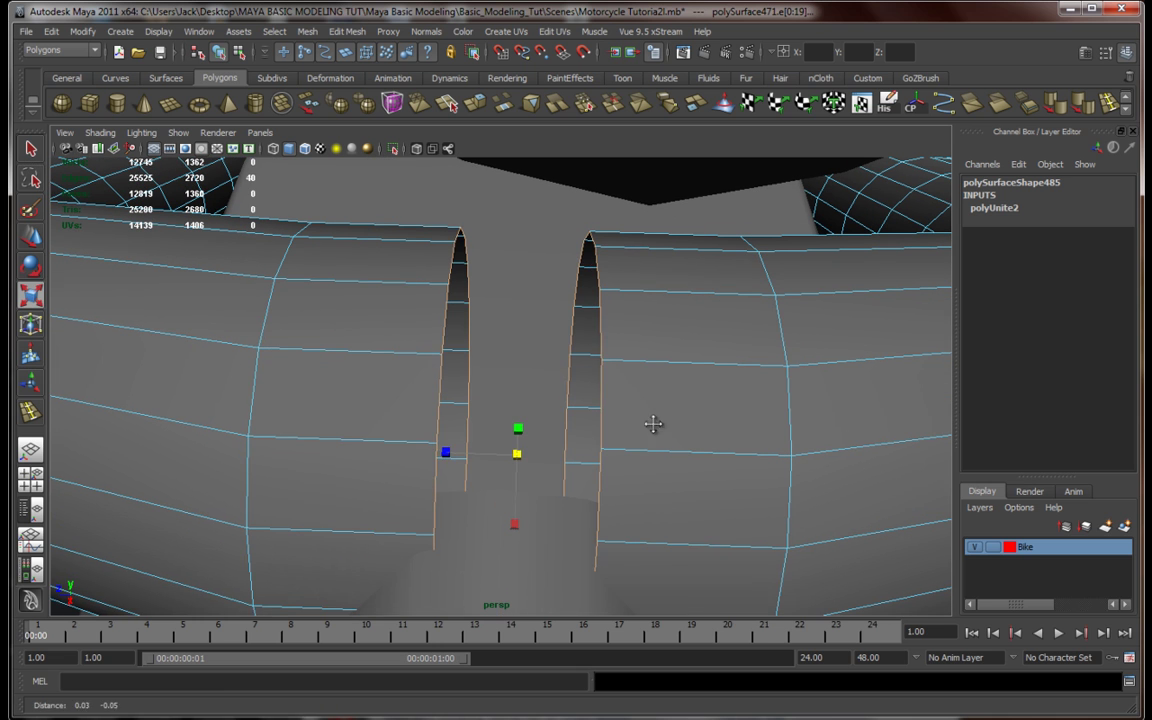
pyautogui.moveTo(440, 455); pyautogui.dragTo(584, 424)
pyautogui.scroll(1, 587, 437)
pyautogui.keyDown('alt'); pyautogui.moveTo(584, 424); pyautogui.dragTo(609, 443, button='middle'); pyautogui.keyUp('alt')
pyautogui.scroll(-1, 587, 437)
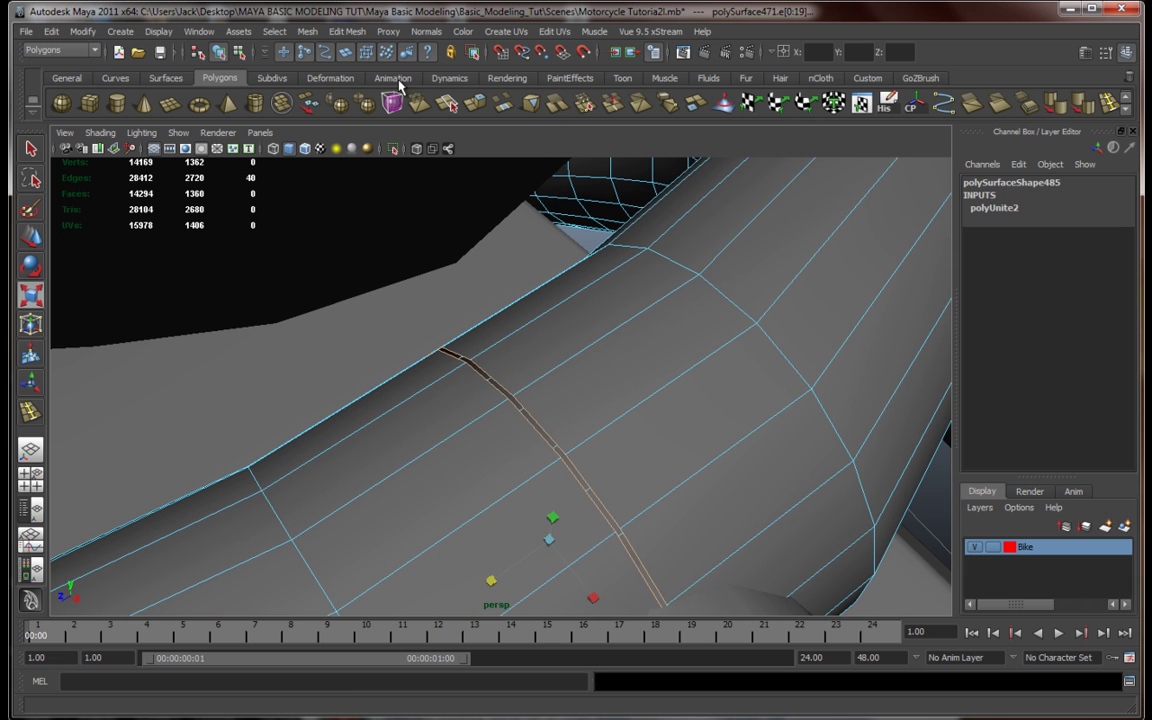
# Review the merge options for the selected border edges and close them without merging
pyautogui.click(341, 32)
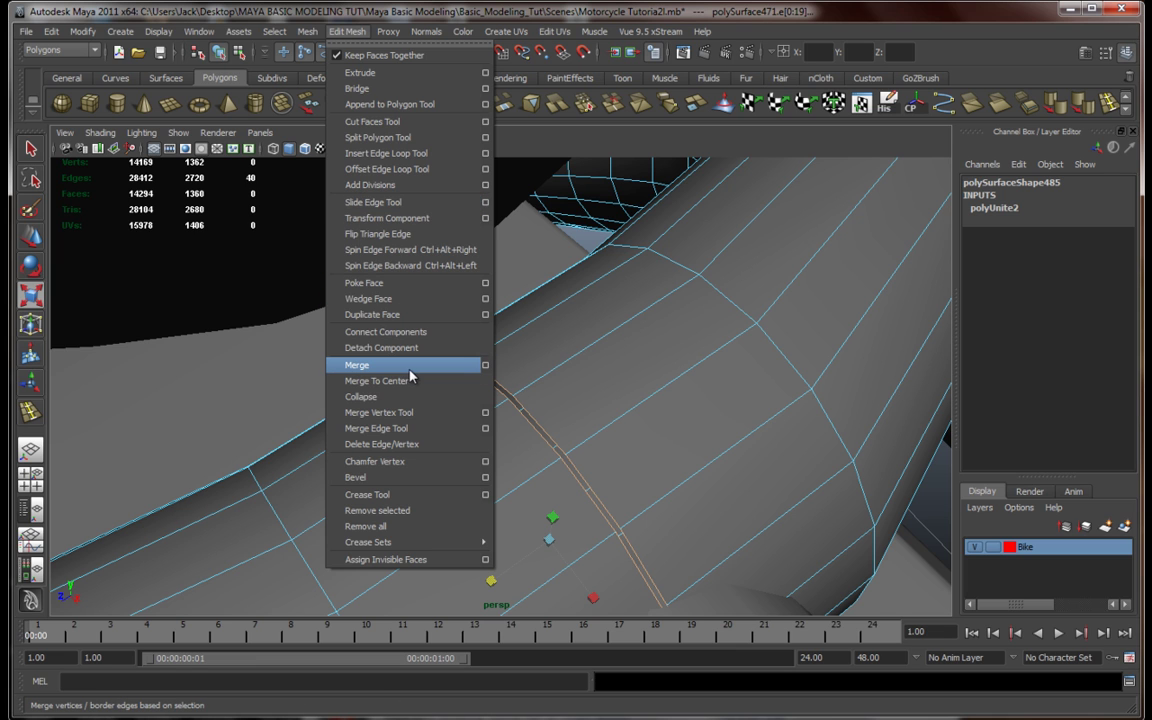
pyautogui.click(486, 366)
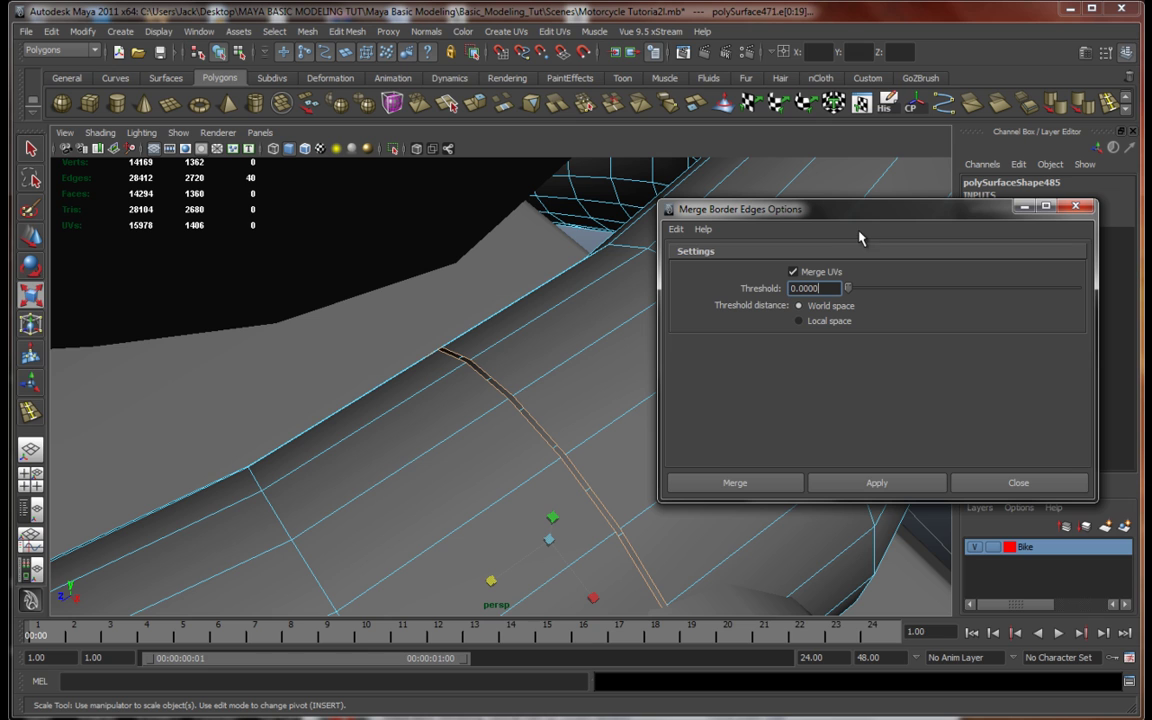
pyautogui.moveTo(768, 203); pyautogui.dragTo(836, 181)
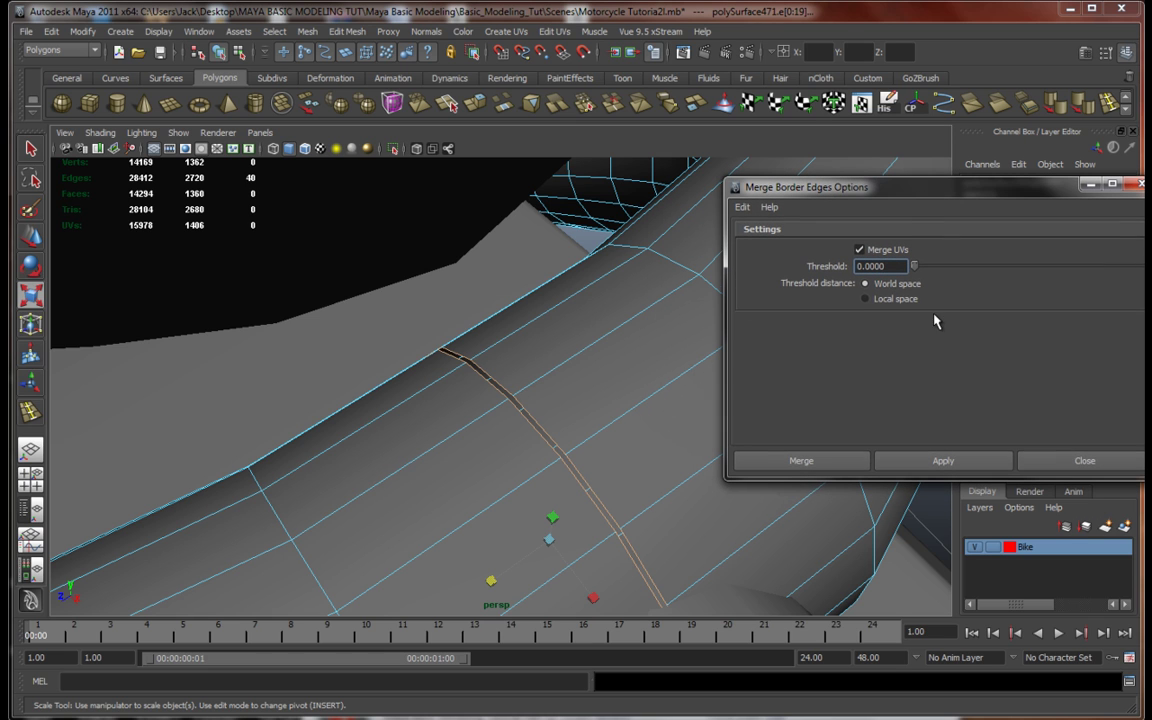
pyautogui.click(1040, 452)
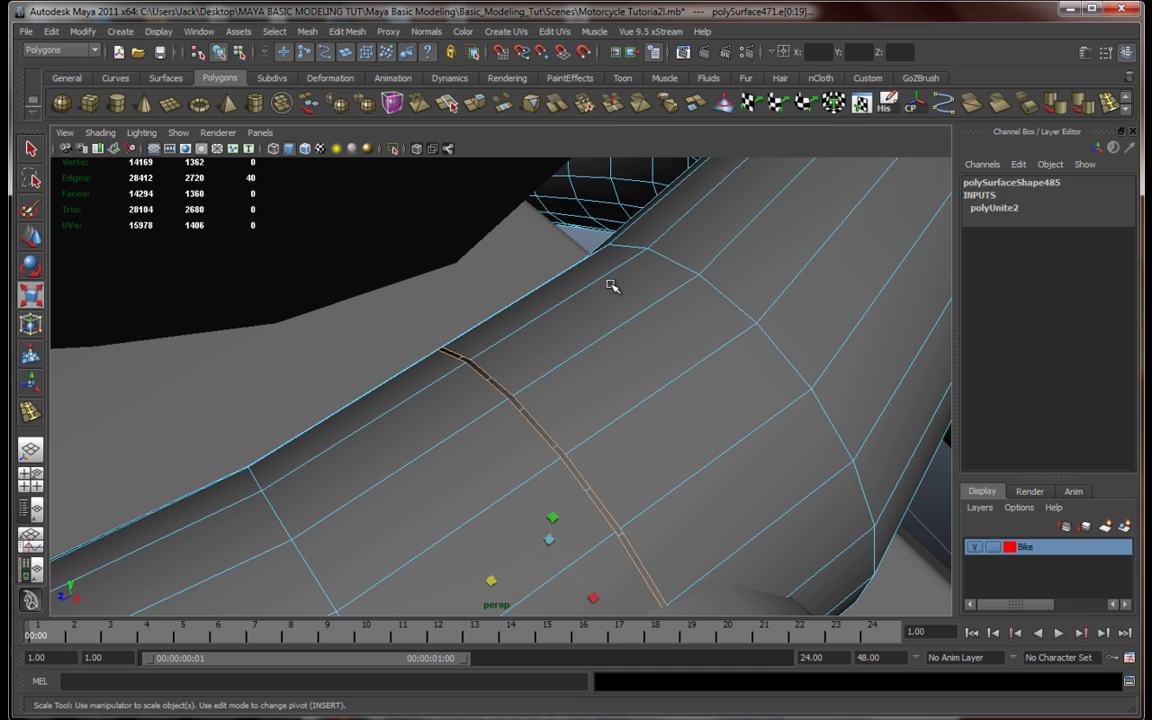
# Return to object mode and start the Merge Edge Tool with new edges created between first and second edge, closing its settings
pyautogui.moveTo(610, 283); pyautogui.dragTo(640, 262, button='right')
pyautogui.click(588, 240)
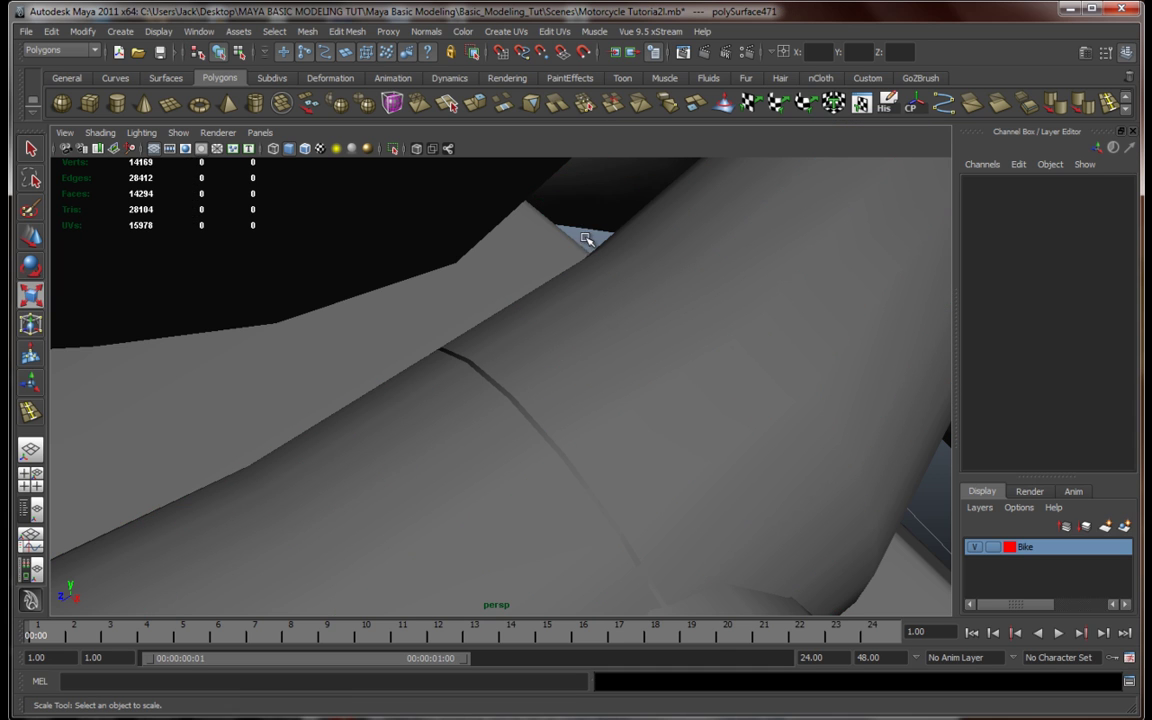
pyautogui.click(612, 103)
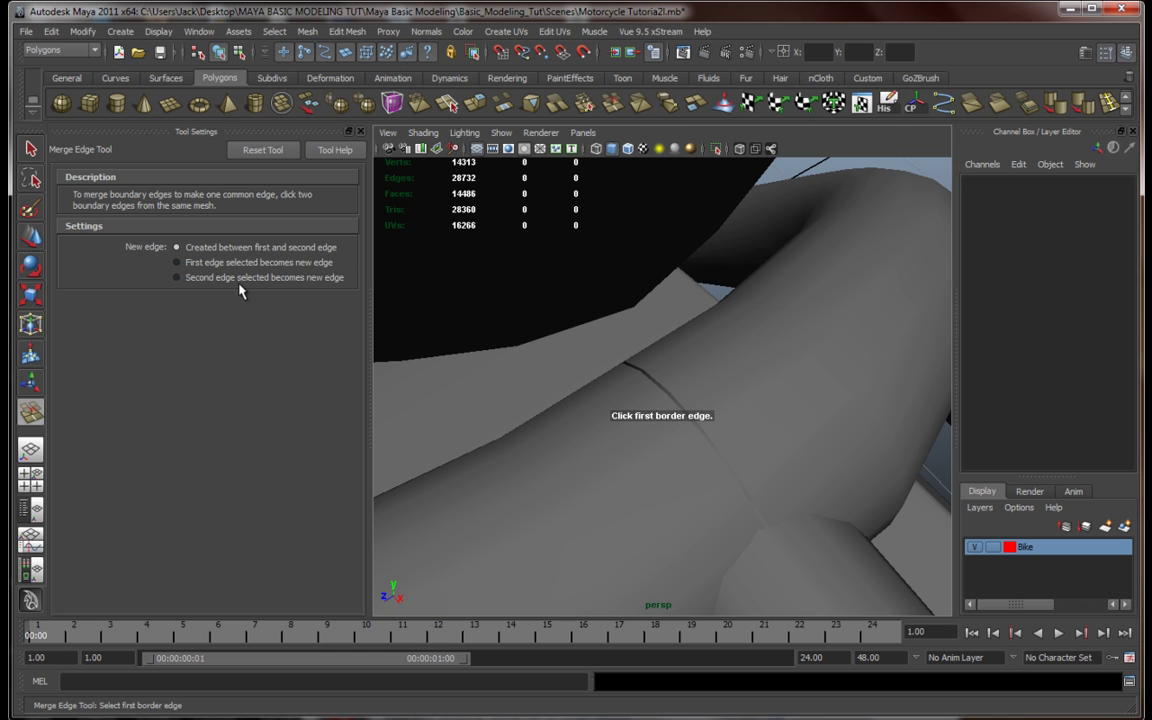
pyautogui.moveTo(501, 368)
pyautogui.keyDown('alt'); pyautogui.mouseDown()
pyautogui.moveTo(578, 396)
pyautogui.moveTo(505, 370)
pyautogui.mouseUp(); pyautogui.keyUp('alt')
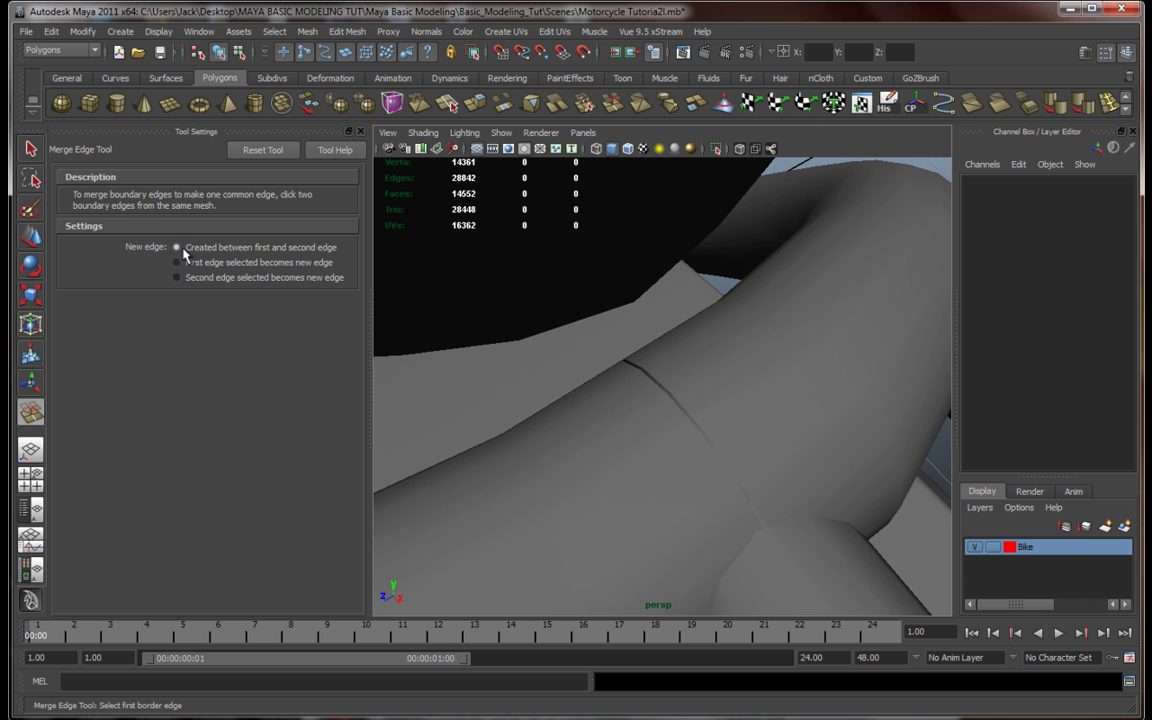
pyautogui.click(361, 132)
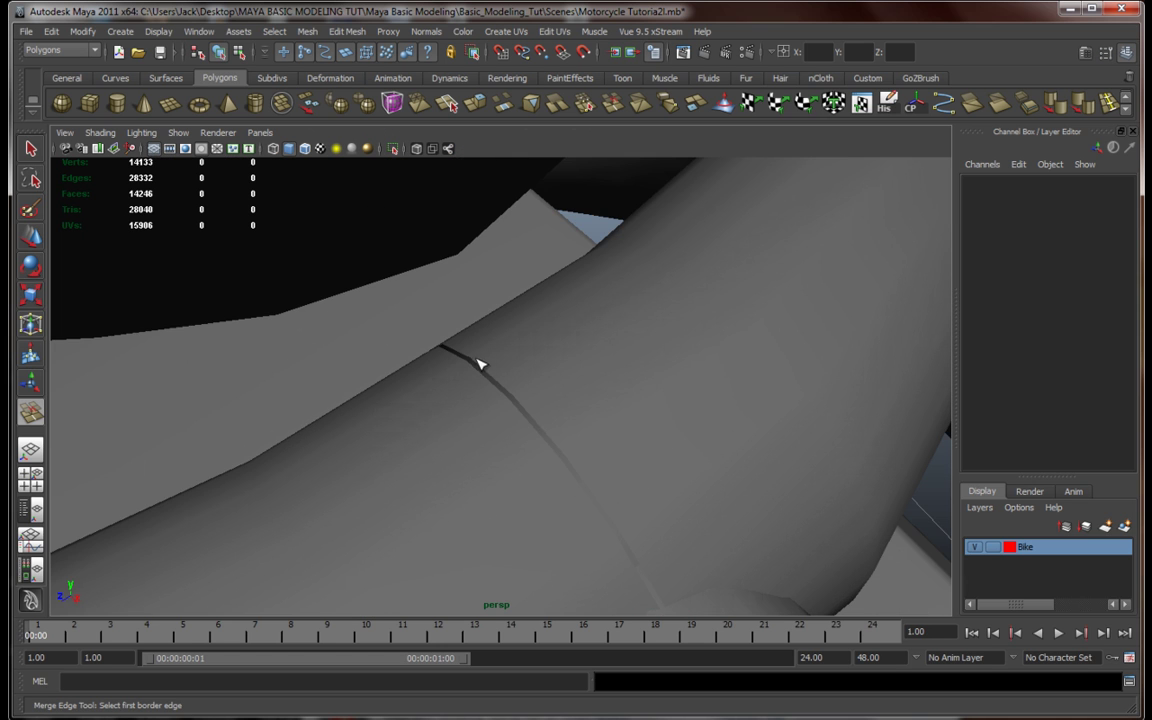
# In wireframe display, merge one pair of facing border edges on the upper part of the rear frame tube seam
pyautogui.keyDown('alt'); pyautogui.moveTo(481, 365); pyautogui.dragTo(535, 350); pyautogui.keyUp('alt')
pyautogui.keyDown('alt'); pyautogui.moveTo(535, 350); pyautogui.dragTo(593, 393, button='middle'); pyautogui.keyUp('alt')
pyautogui.press('4')
pyautogui.scroll(2, 625, 361)
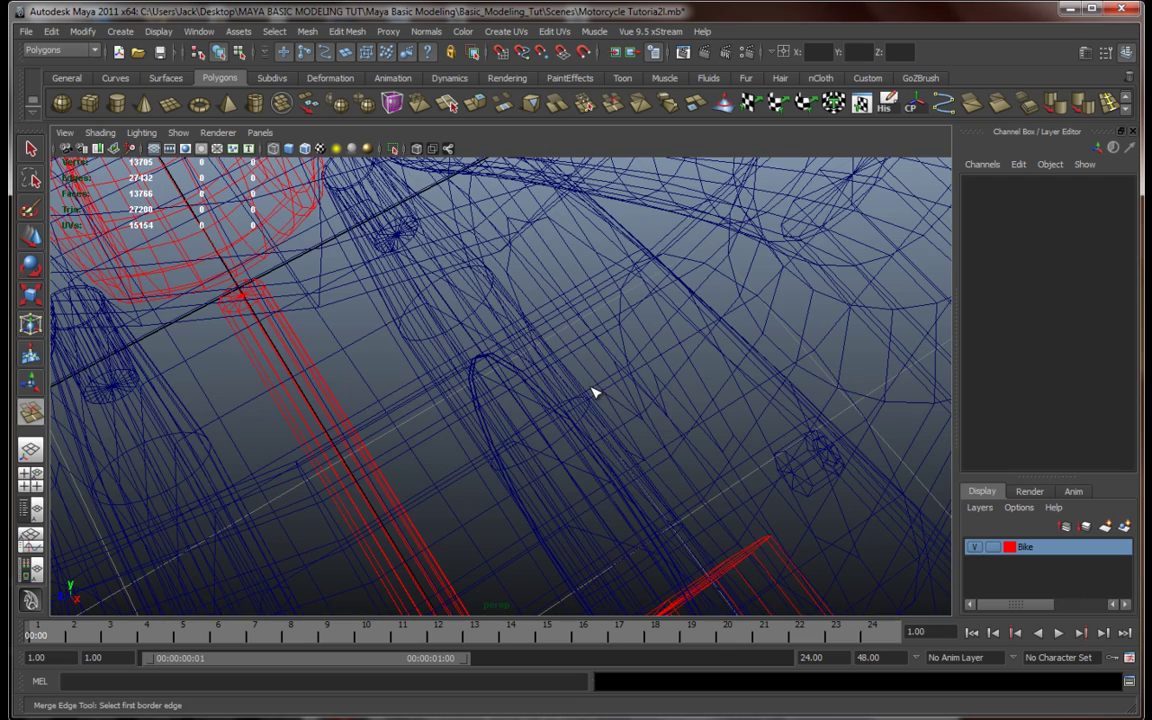
pyautogui.click(540, 390)
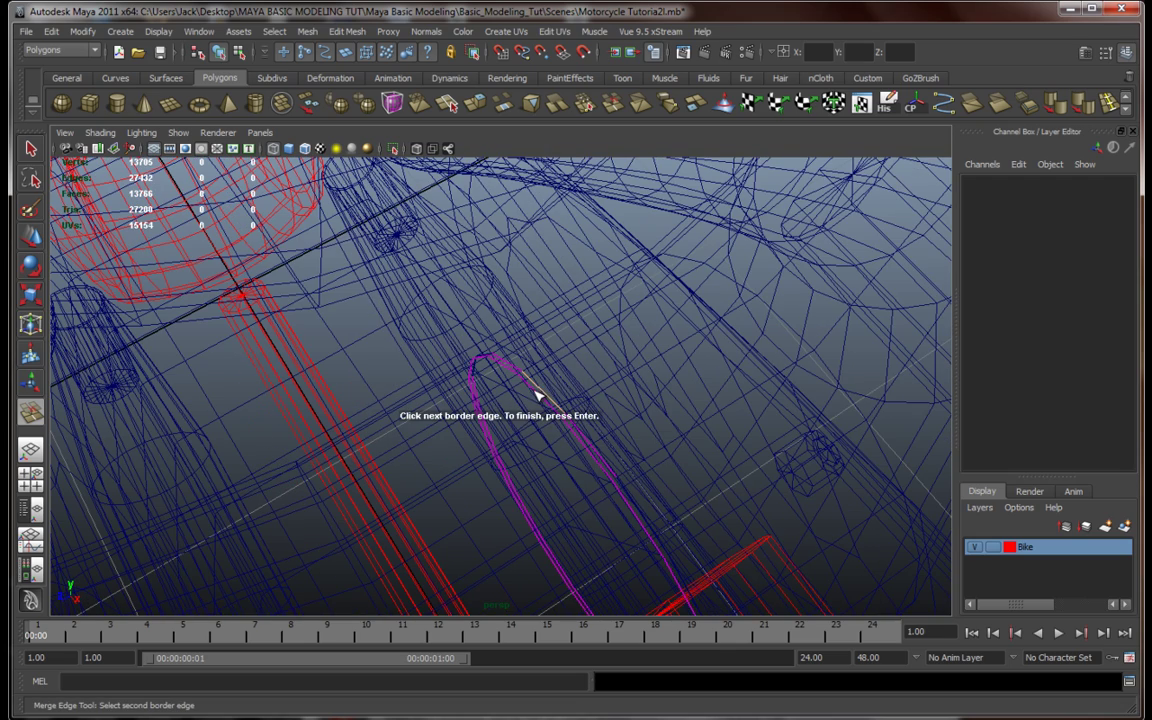
pyautogui.click(540, 394)
pyautogui.press('Return')
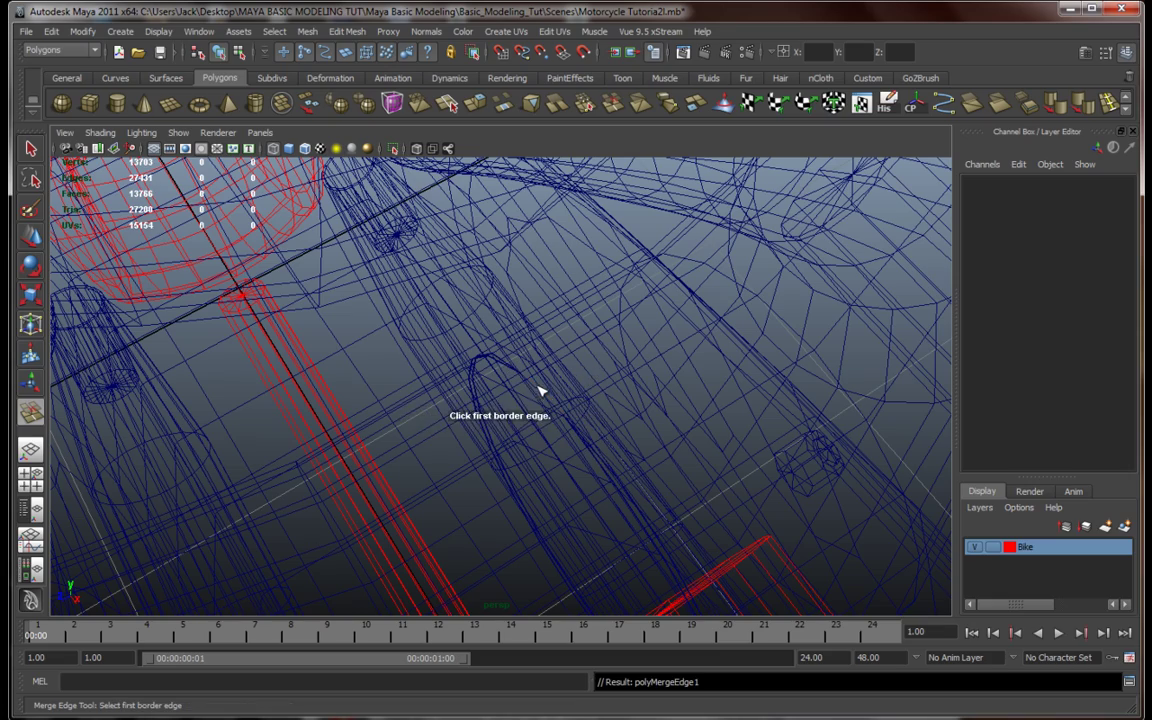
# Inspect the partly merged tube seam in shaded display, selecting the mesh and one edge beside the remaining gap
pyautogui.keyDown('alt'); pyautogui.moveTo(539, 388); pyautogui.dragTo(600, 387); pyautogui.keyUp('alt')
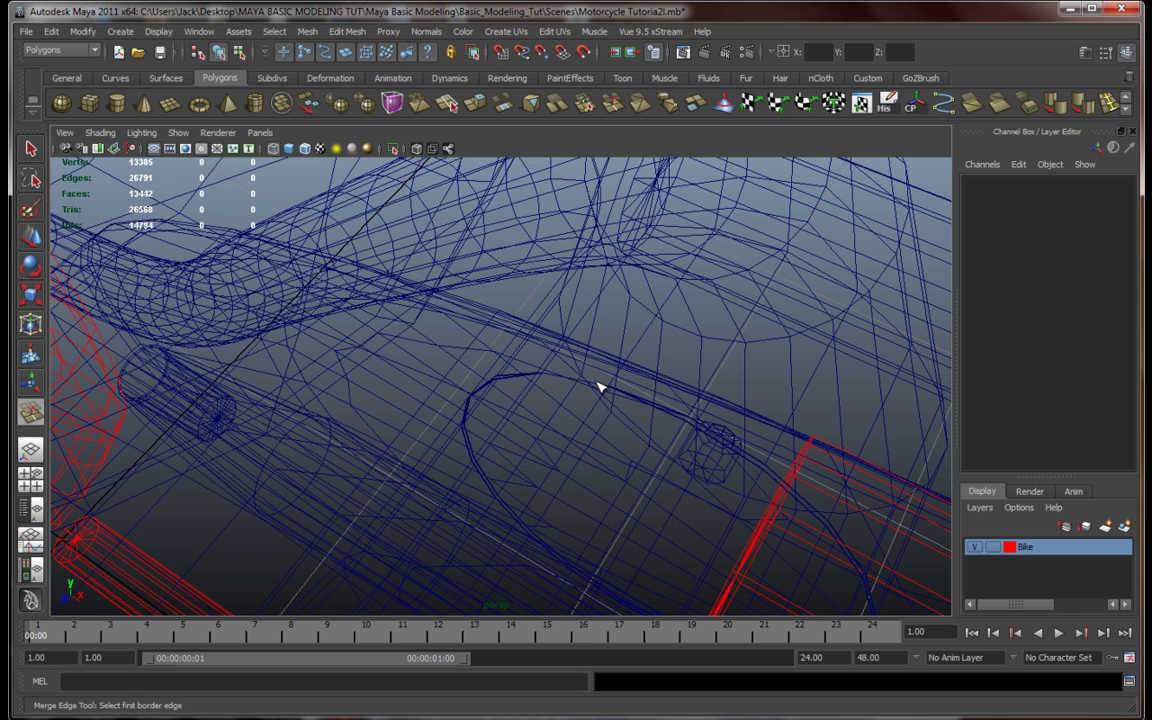
pyautogui.press('q')
pyautogui.press('5')
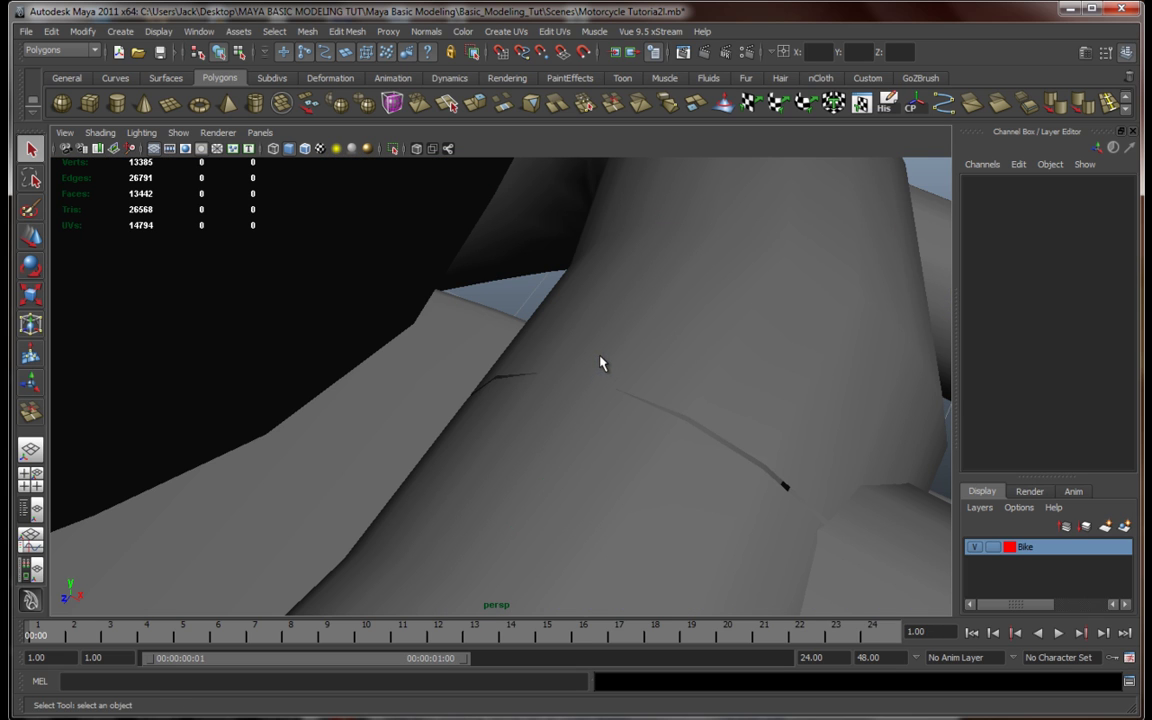
pyautogui.click(601, 362)
pyautogui.moveTo(601, 360); pyautogui.dragTo(577, 366, button='right')
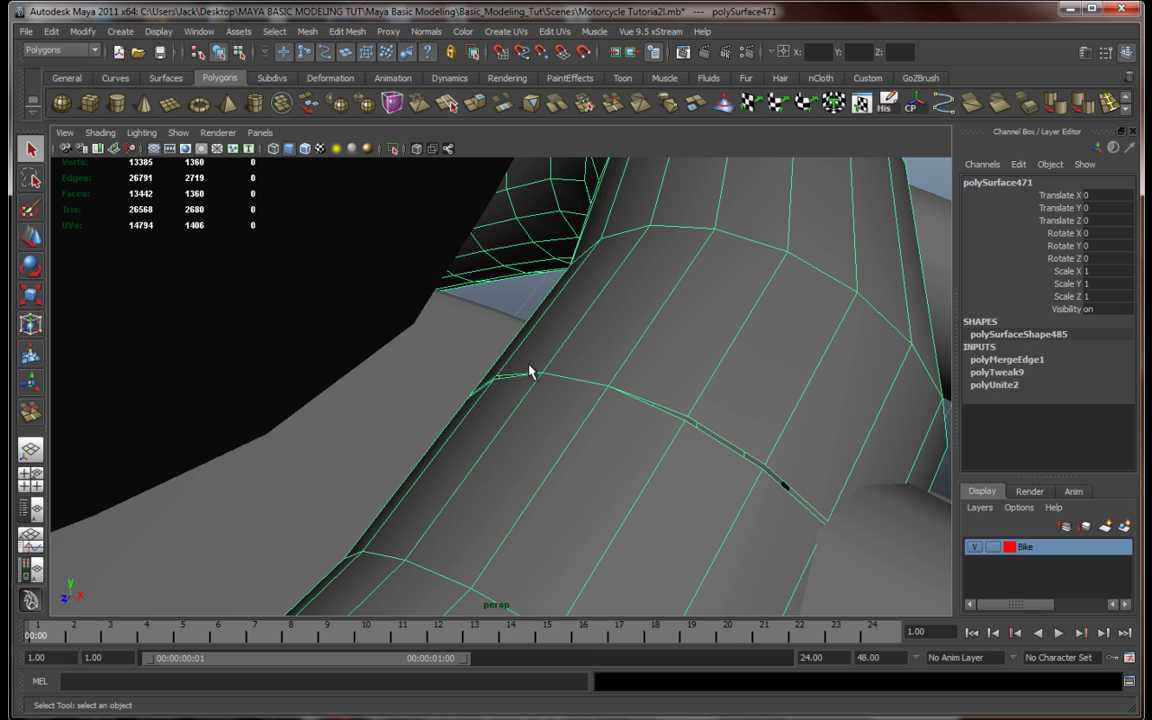
pyautogui.moveTo(530, 372); pyautogui.dragTo(519, 376, button='right')
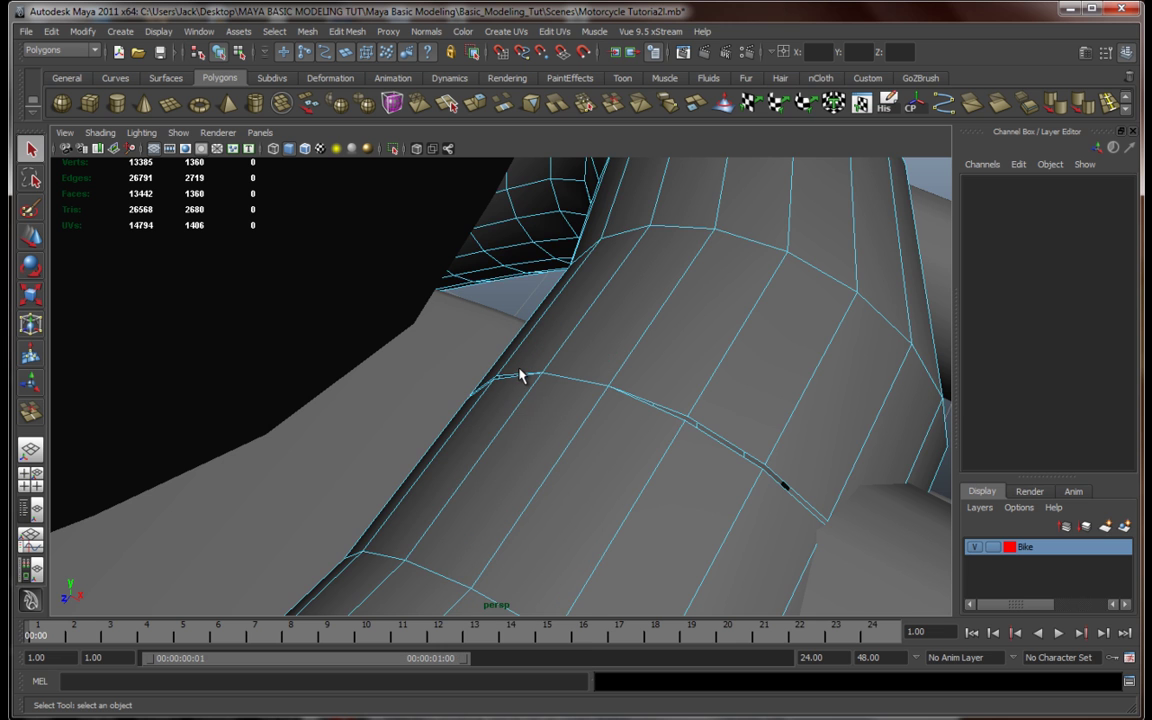
pyautogui.click(519, 376)
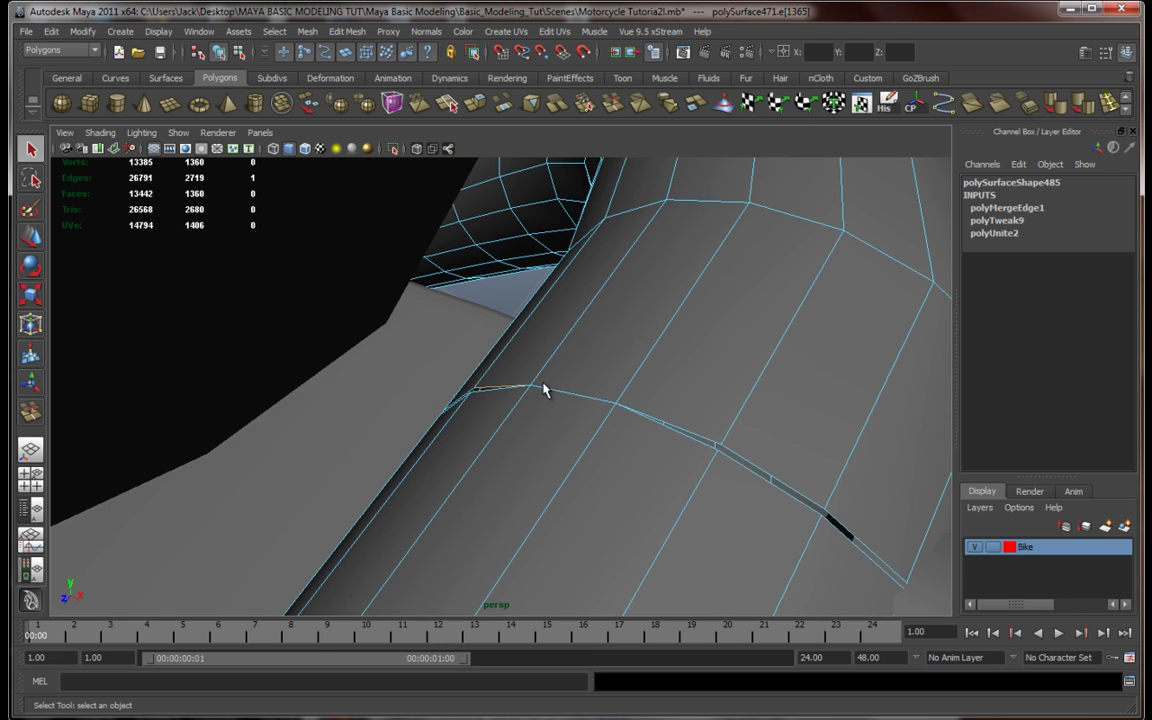
# Restart the Merge Edge Tool in wireframe display and merge two further pairs of facing border edges along the tube seam
pyautogui.moveTo(543, 388)
pyautogui.keyDown('alt'); pyautogui.mouseDown()
pyautogui.moveTo(640, 356)
pyautogui.moveTo(602, 365)
pyautogui.moveTo(663, 373)
pyautogui.moveTo(591, 373)
pyautogui.moveTo(615, 370)
pyautogui.mouseUp(); pyautogui.keyUp('alt')
pyautogui.press('4')
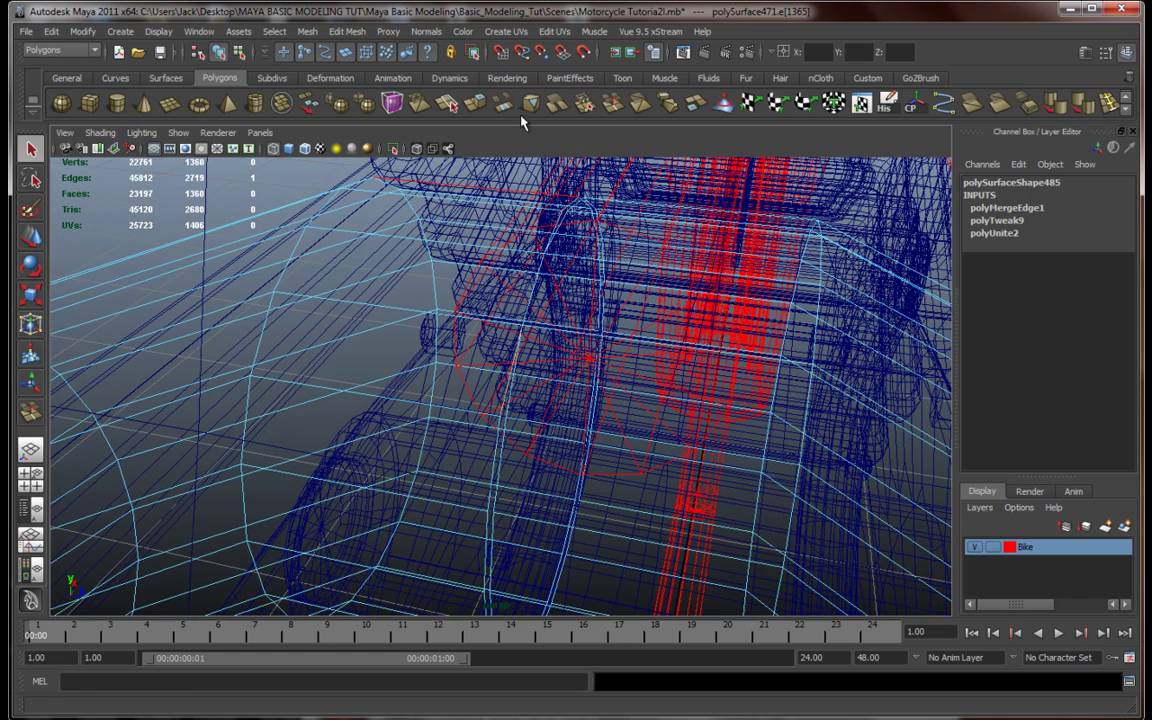
pyautogui.click(546, 103)
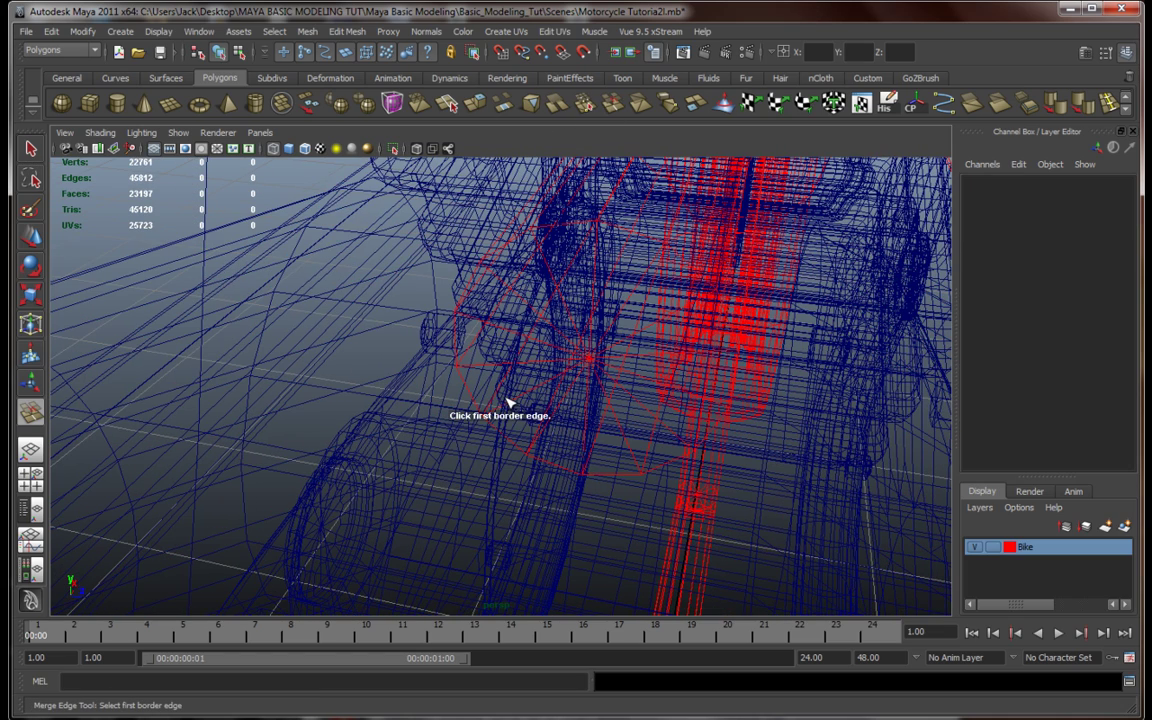
pyautogui.click(507, 400)
pyautogui.click(508, 400)
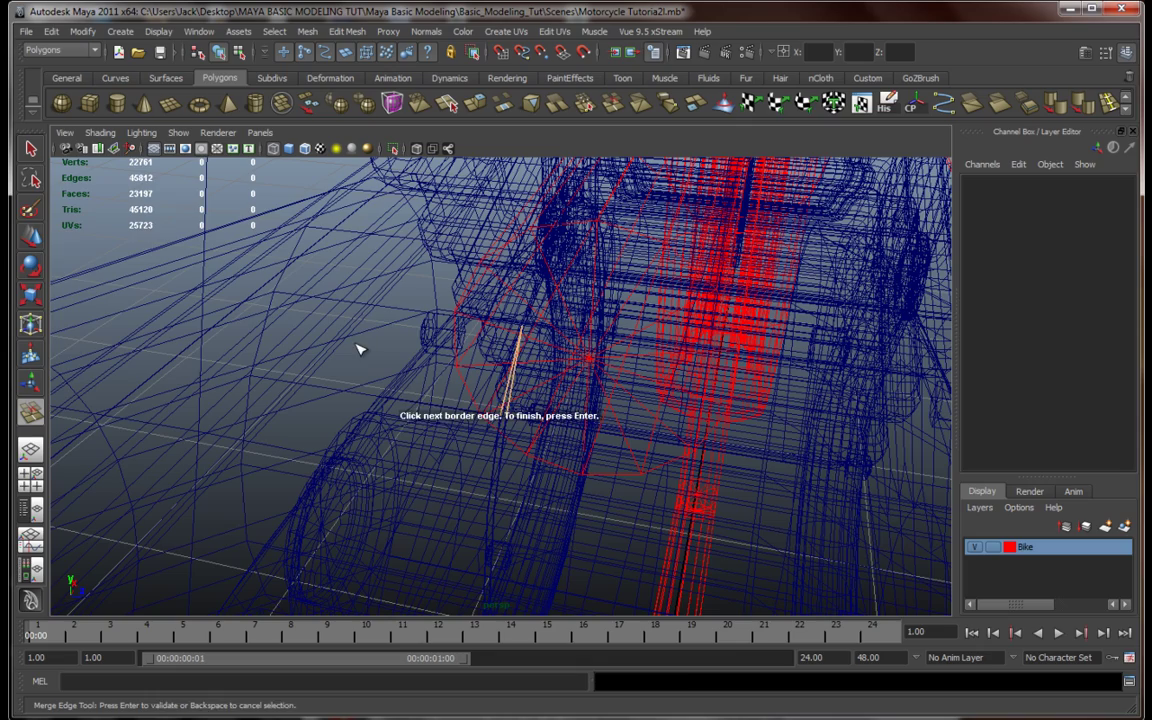
pyautogui.press('Return')
pyautogui.keyDown('alt'); pyautogui.moveTo(543, 457); pyautogui.dragTo(478, 341); pyautogui.keyUp('alt')
pyautogui.click(471, 311)
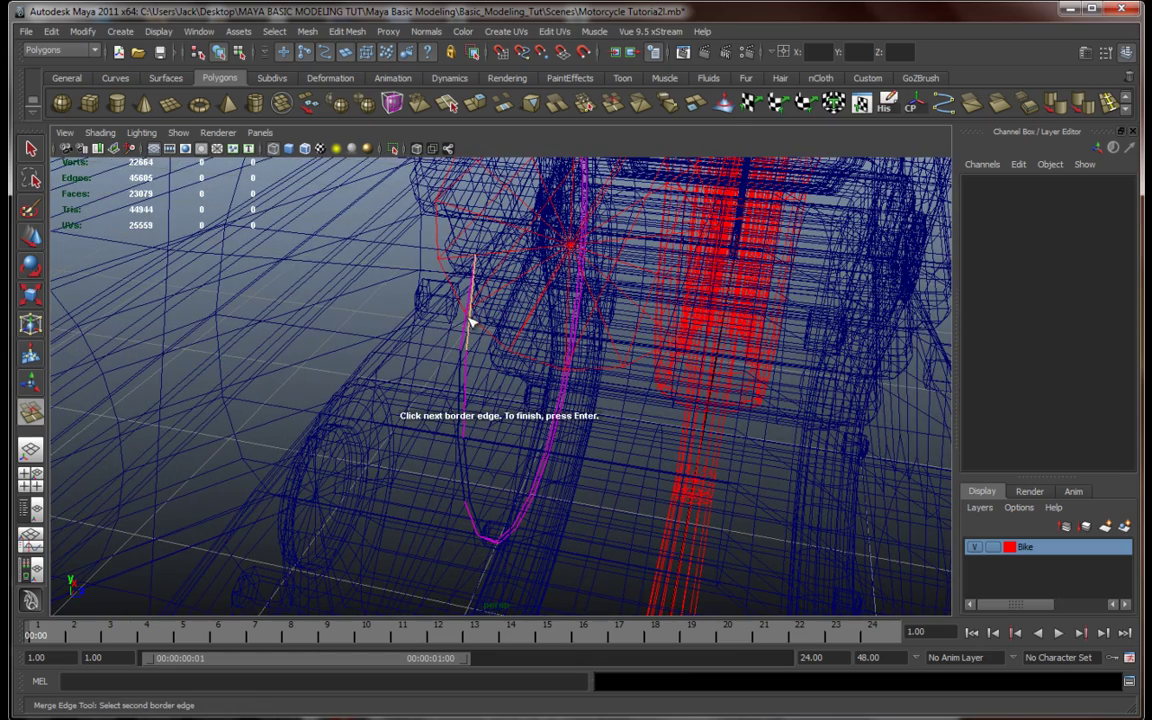
pyautogui.click(465, 327)
pyautogui.press('Return')
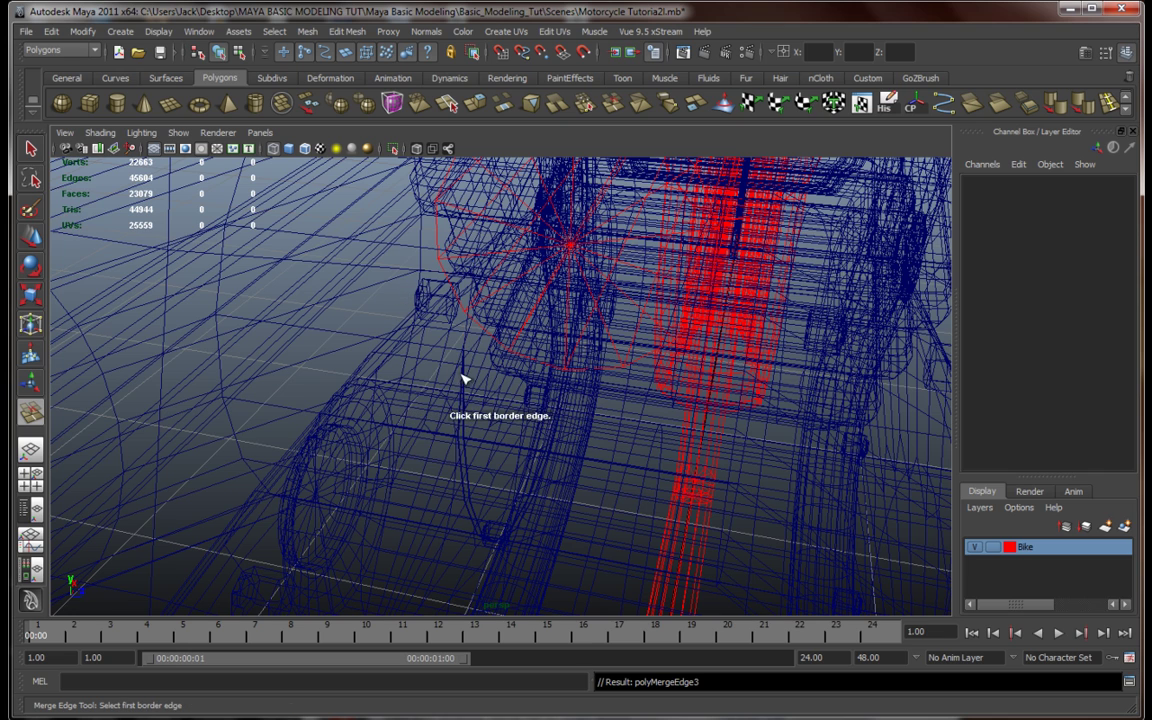
# Continue down the seam, merging the next two pairs of border edges between the tube ends
pyautogui.click(462, 427)
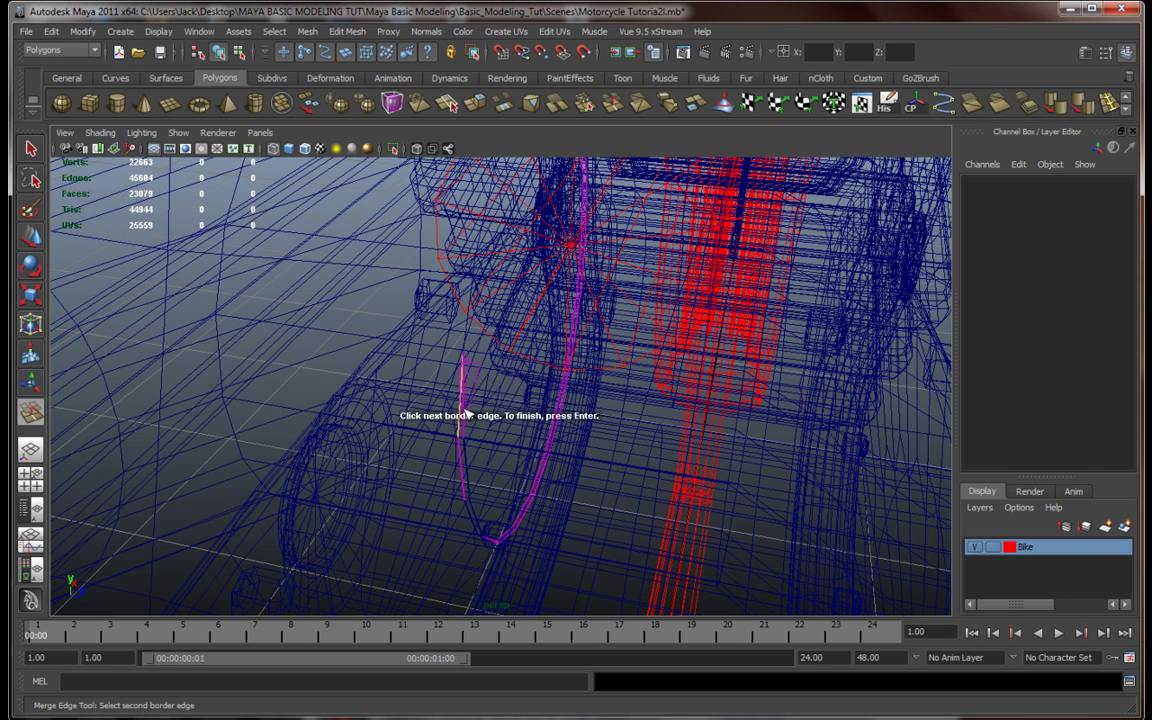
pyautogui.click(466, 412)
pyautogui.press('Return')
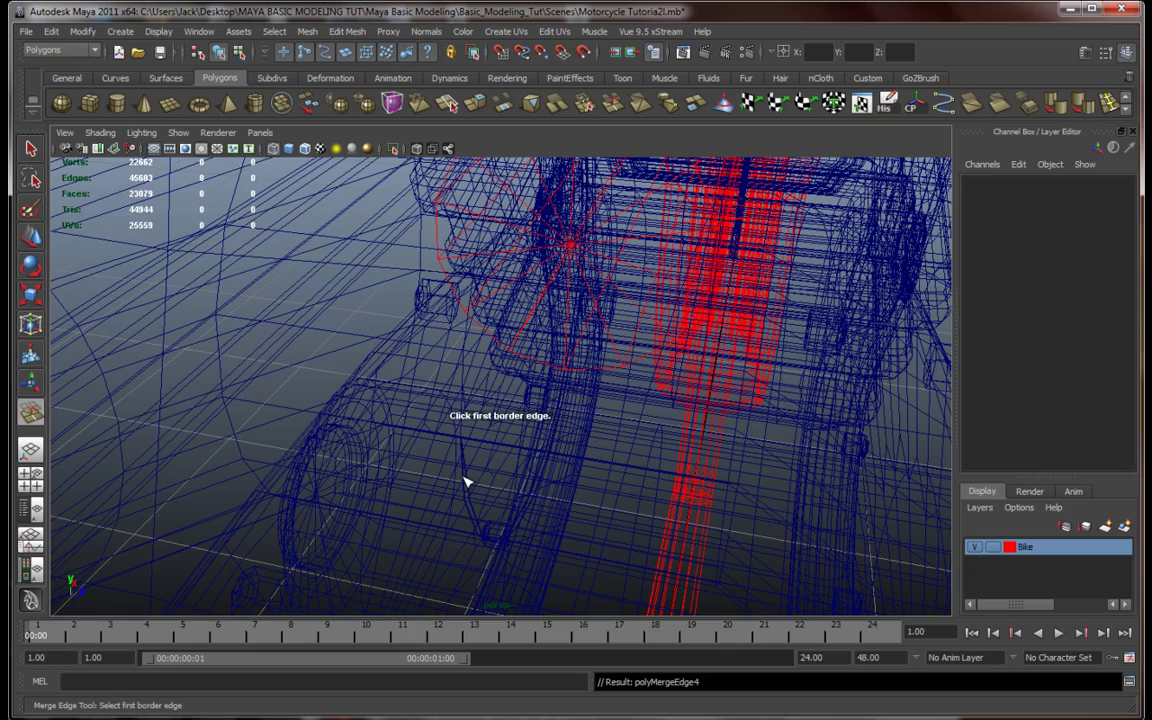
pyautogui.click(464, 481)
pyautogui.click(469, 482)
pyautogui.press('Return')
# Merge the remaining pairs of border edges around the other side of the seam and leave the Merge Edge Tool
pyautogui.keyDown('alt'); pyautogui.moveTo(477, 532); pyautogui.dragTo(486, 501); pyautogui.keyUp('alt')
pyautogui.keyDown('alt'); pyautogui.moveTo(486, 501); pyautogui.dragTo(517, 465, button='middle'); pyautogui.keyUp('alt')
pyautogui.keyDown('alt'); pyautogui.moveTo(517, 465); pyautogui.dragTo(584, 386); pyautogui.keyUp('alt')
pyautogui.click(584, 385)
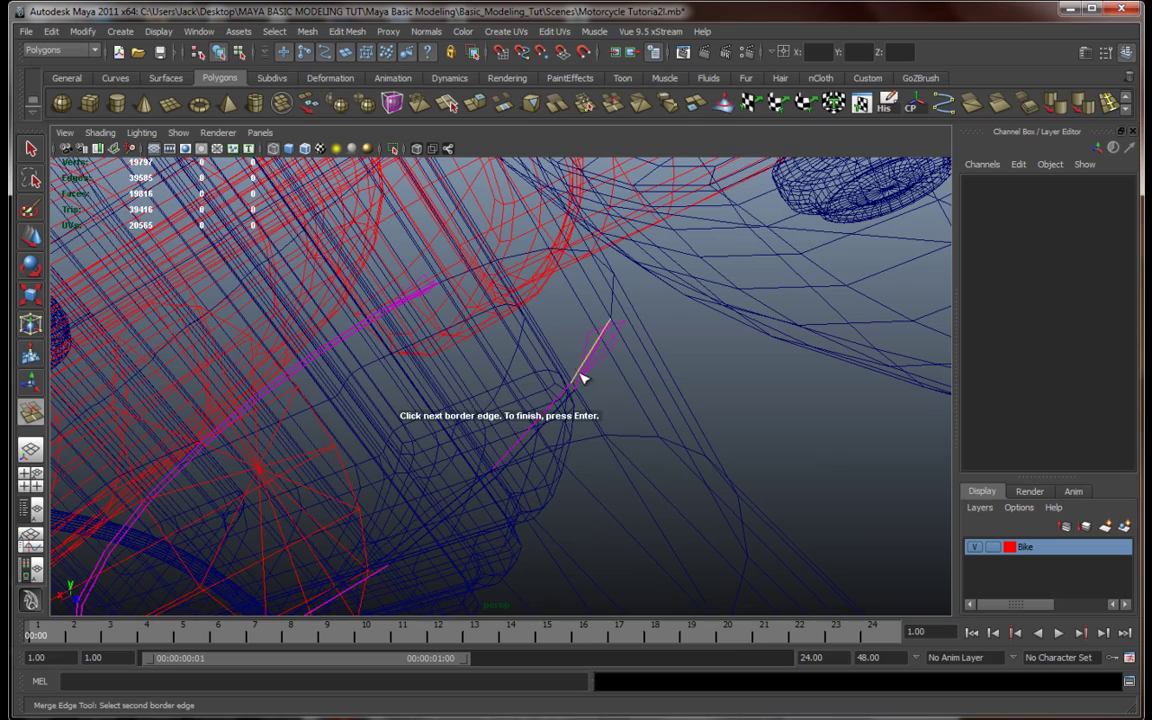
pyautogui.click(585, 380)
pyautogui.press('Return')
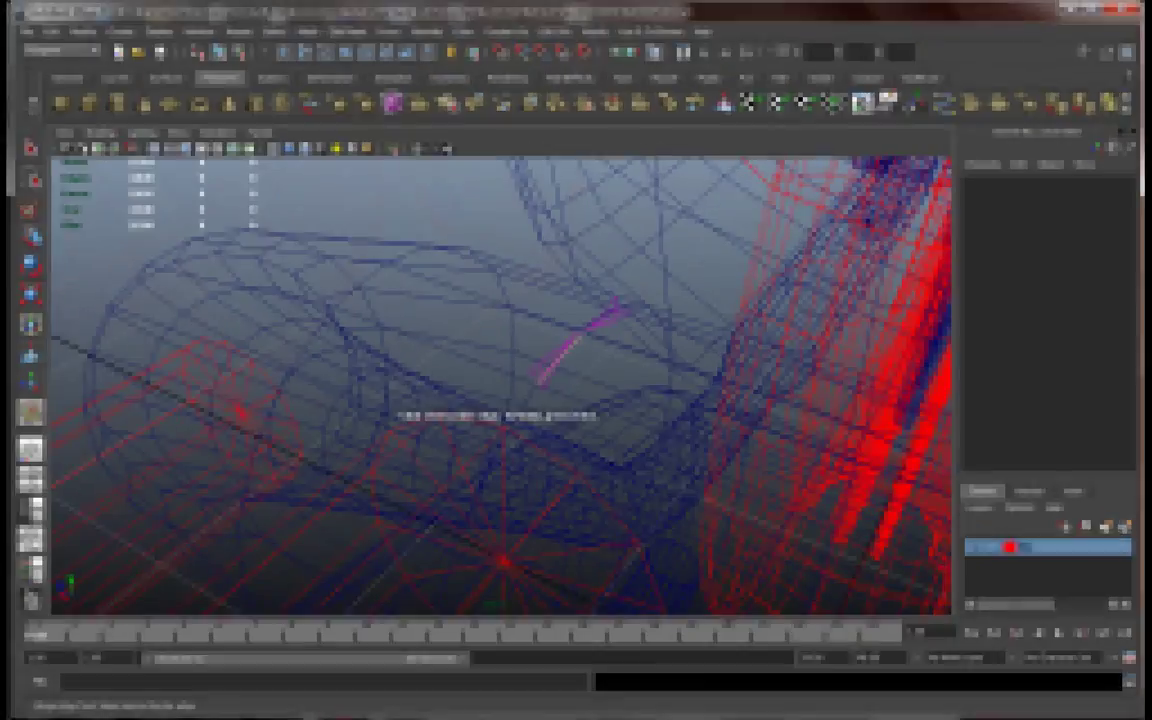
pyautogui.click(574, 343)
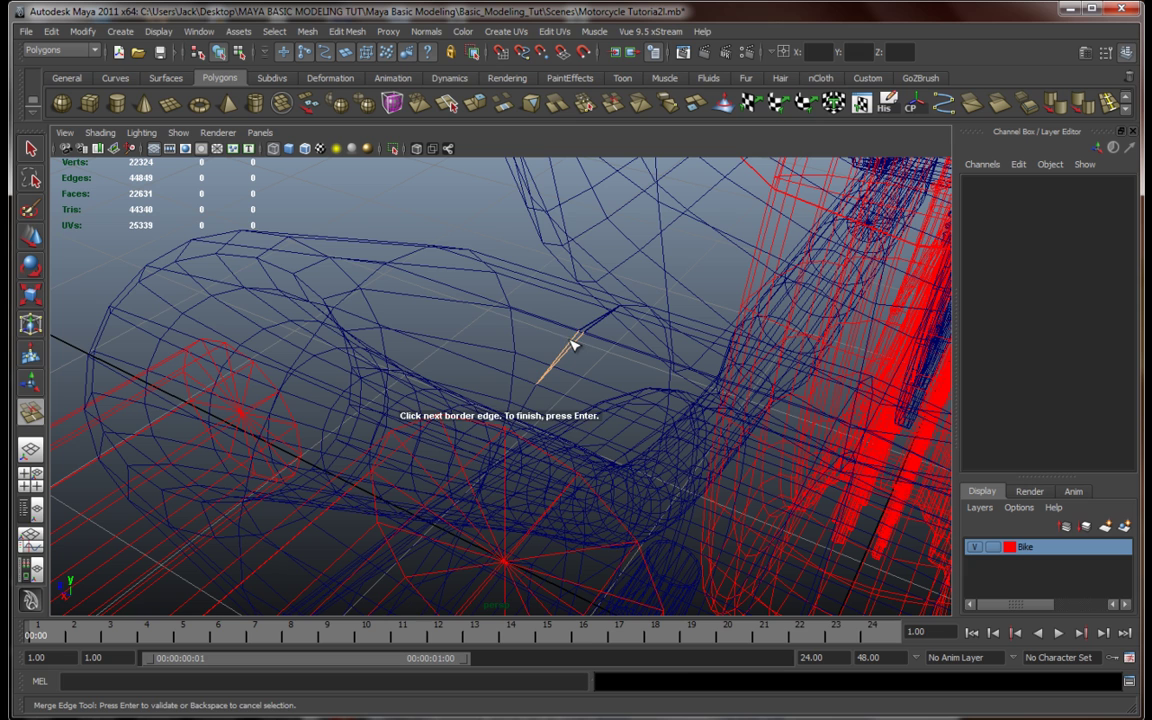
pyautogui.press('Return')
pyautogui.press('q')
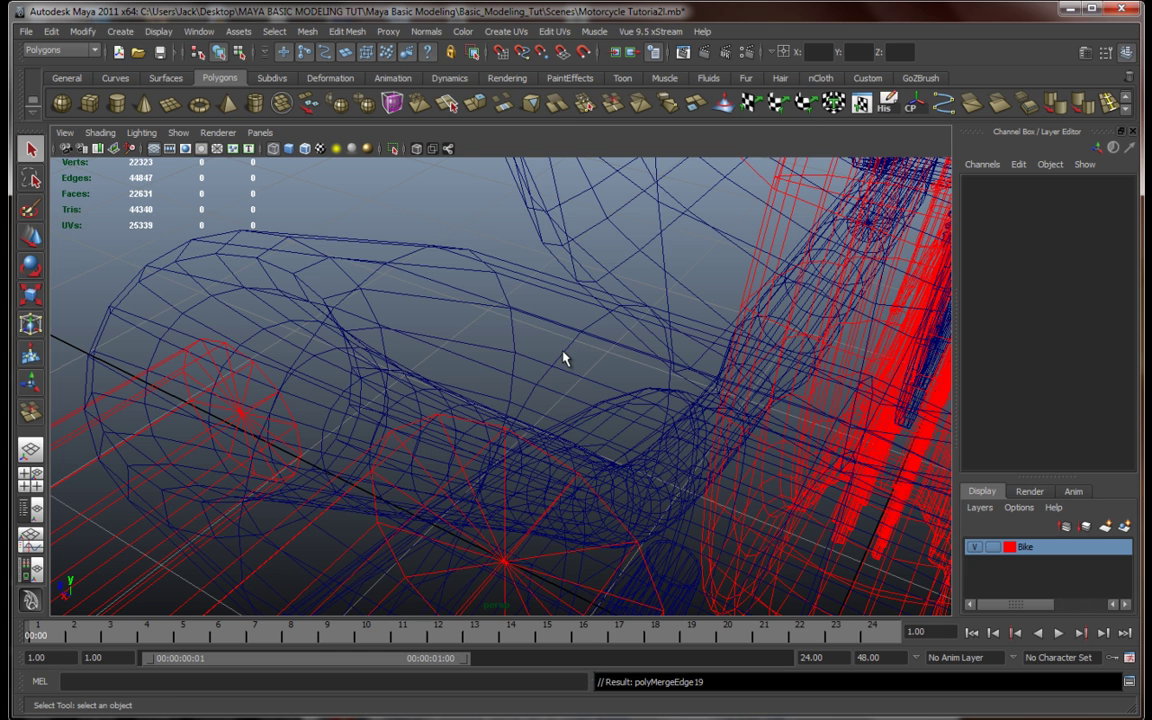
# Switch to shaded display and select the joined rear frame tube to check the closed seam
pyautogui.press('5')
pyautogui.keyDown('alt'); pyautogui.moveTo(565, 377); pyautogui.dragTo(604, 398); pyautogui.keyUp('alt')
pyautogui.click(545, 388)
pyautogui.scroll(-3, 604, 398)
pyautogui.keyDown('alt'); pyautogui.moveTo(604, 398); pyautogui.dragTo(393, 365, button='middle'); pyautogui.keyUp('alt')
pyautogui.scroll(-5, 650, 401)
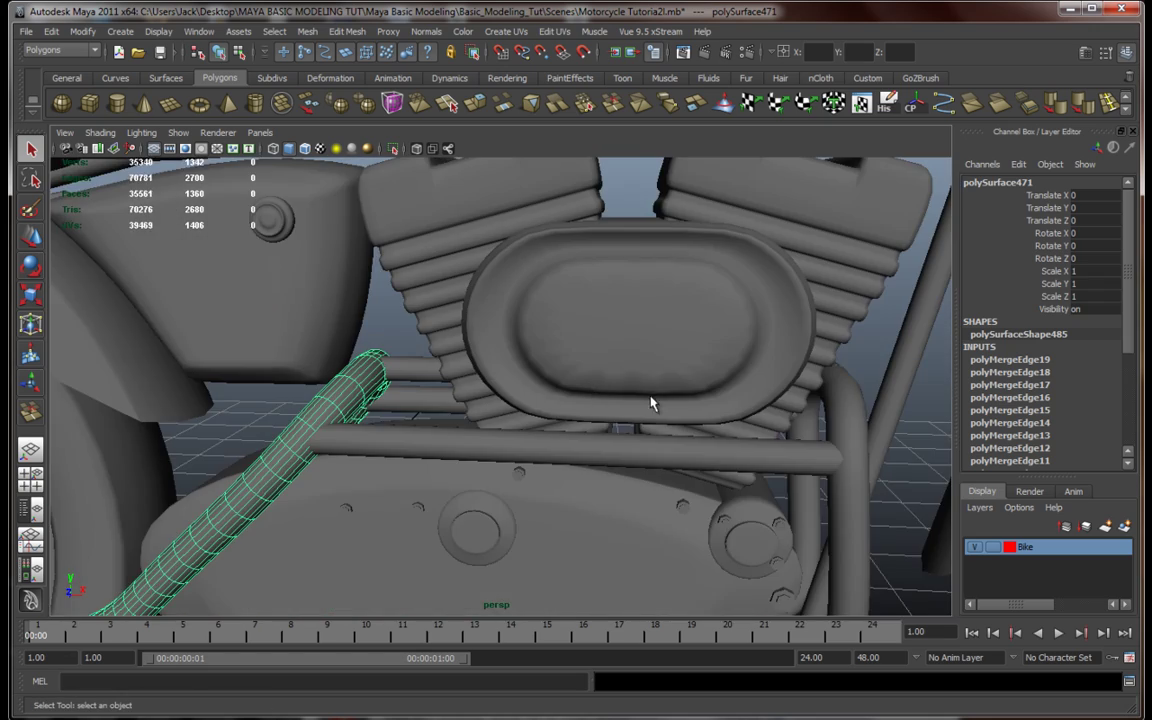
# Select the two facing curved frame tubes in front of the engine and combine them into a single mesh
pyautogui.keyDown('alt'); pyautogui.moveTo(890, 403); pyautogui.dragTo(750, 402, button='middle'); pyautogui.keyUp('alt')
pyautogui.keyDown('alt'); pyautogui.moveTo(750, 402); pyautogui.dragTo(650, 380); pyautogui.keyUp('alt')
pyautogui.keyDown('alt'); pyautogui.moveTo(650, 380); pyautogui.dragTo(578, 396, button='middle'); pyautogui.keyUp('alt')
pyautogui.click(564, 387)
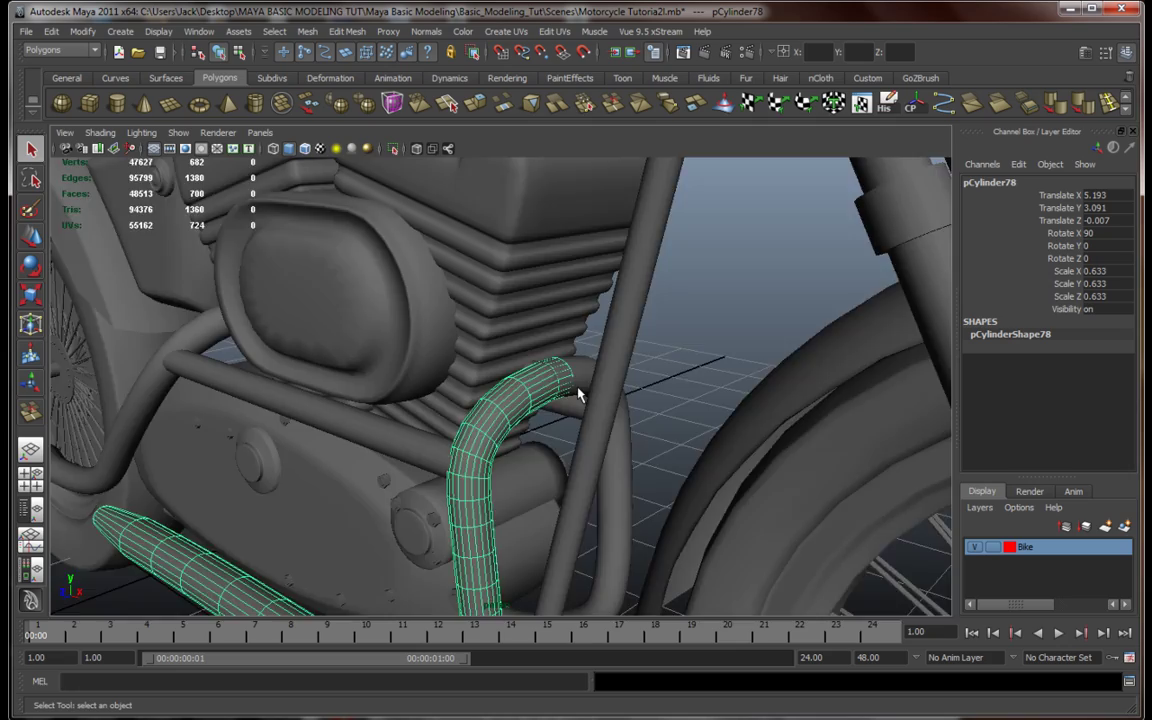
pyautogui.scroll(5, 590, 393)
pyautogui.keyDown('alt'); pyautogui.moveTo(600, 395); pyautogui.dragTo(578, 428); pyautogui.keyUp('alt')
pyautogui.click(586, 432)
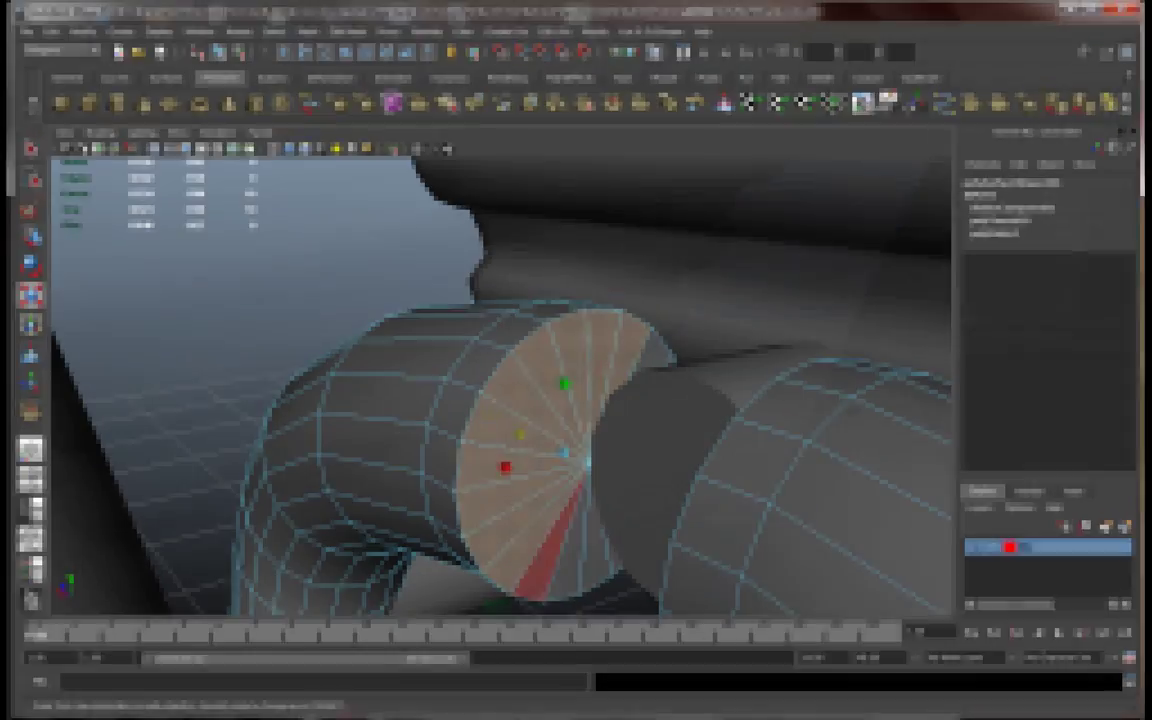
# Select all remaining triangular end-cap faces of the front frame tube and delete them, opening the end towards the facing tube
pyautogui.keyDown('alt'); pyautogui.moveTo(612, 597); pyautogui.dragTo(645, 492); pyautogui.keyUp('alt')
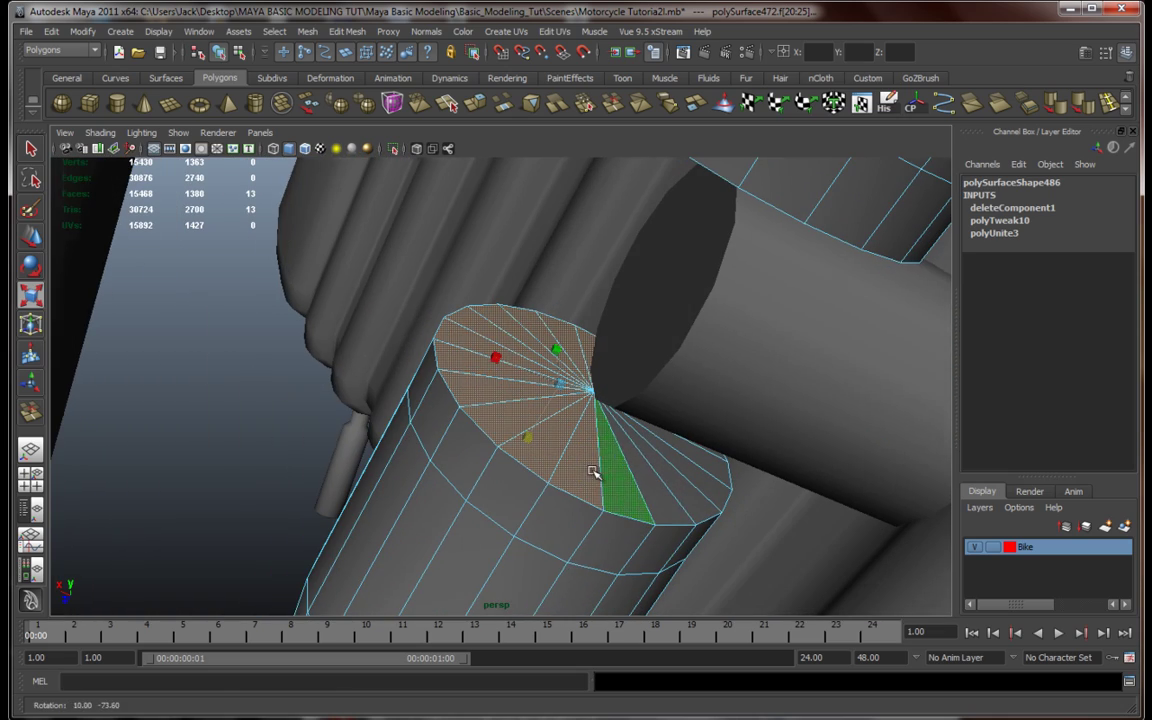
pyautogui.keyDown('shift'); pyautogui.click(655, 488); pyautogui.keyUp('shift')
pyautogui.keyDown('shift'); pyautogui.click(688, 494); pyautogui.keyUp('shift')
pyautogui.keyDown('alt'); pyautogui.moveTo(733, 499); pyautogui.dragTo(676, 479); pyautogui.keyUp('alt')
pyautogui.keyDown('shift'); pyautogui.click(705, 399); pyautogui.keyUp('shift')
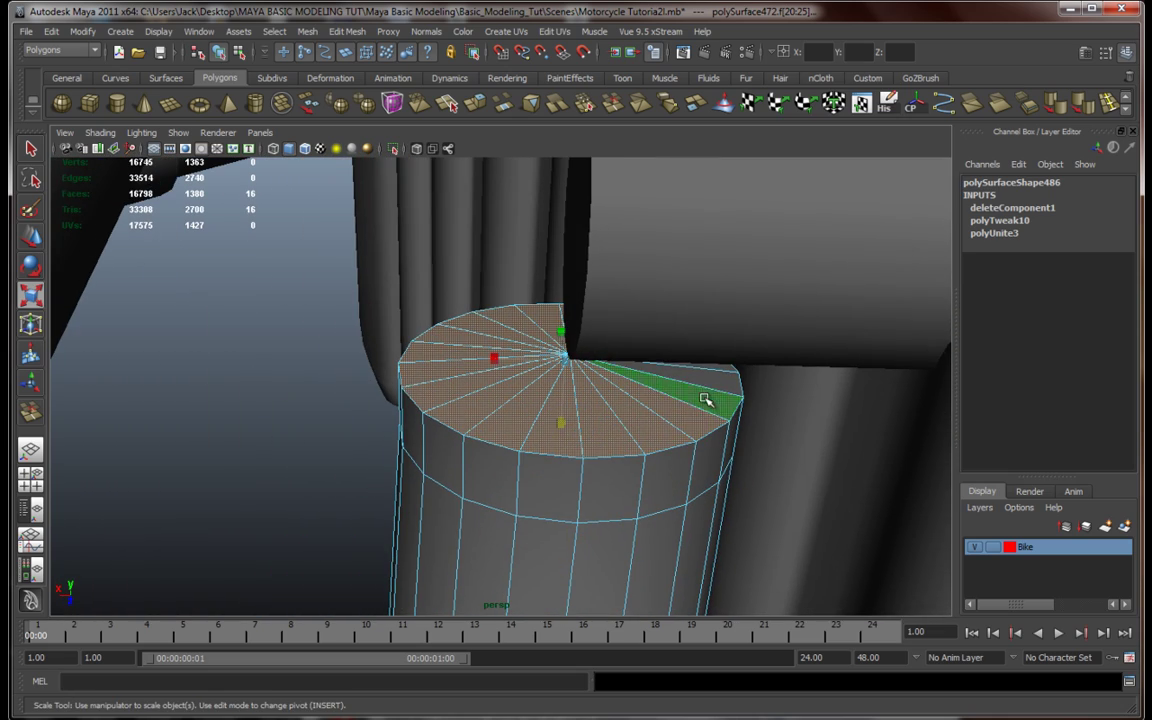
pyautogui.keyDown('shift'); pyautogui.click(706, 380); pyautogui.keyUp('shift')
pyautogui.keyDown('alt'); pyautogui.moveTo(703, 403); pyautogui.dragTo(710, 510); pyautogui.keyUp('alt')
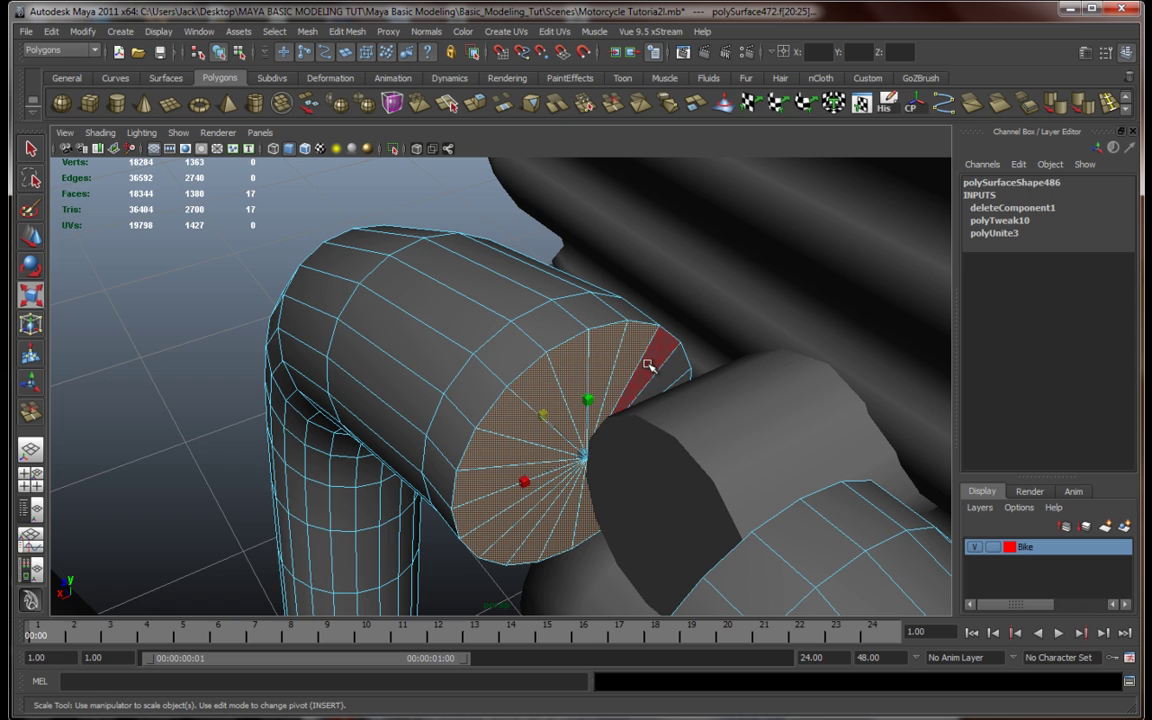
pyautogui.keyDown('shift'); pyautogui.click(672, 372); pyautogui.keyUp('shift')
pyautogui.keyDown('alt'); pyautogui.moveTo(672, 372); pyautogui.dragTo(726, 454); pyautogui.keyUp('alt')
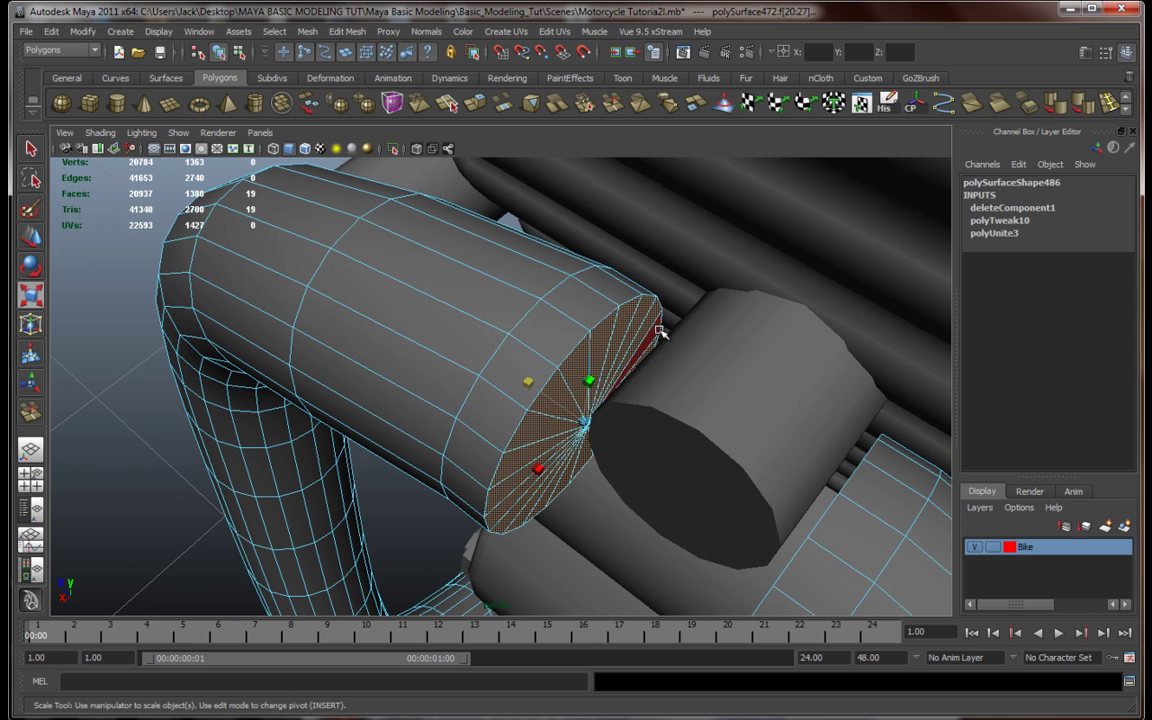
pyautogui.keyDown('shift'); pyautogui.click(598, 335); pyautogui.keyUp('shift')
pyautogui.press('Delete')
# Select the open border edge loops of both front tube ends, scale them together along Z until nearly touching, and return to object mode
pyautogui.keyDown('alt'); pyautogui.moveTo(540, 330); pyautogui.dragTo(722, 372); pyautogui.keyUp('alt')
pyautogui.moveTo(668, 334); pyautogui.dragTo(730, 320, button='right')
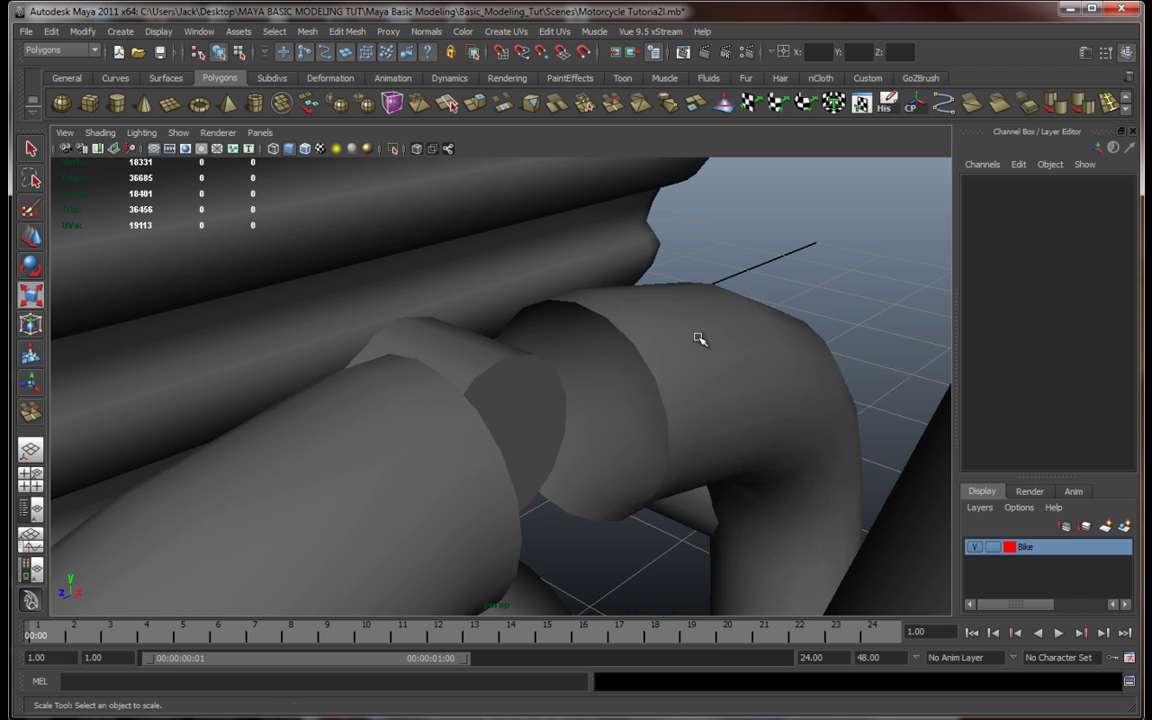
pyautogui.click(663, 342)
pyautogui.moveTo(663, 342); pyautogui.dragTo(661, 302, button='right')
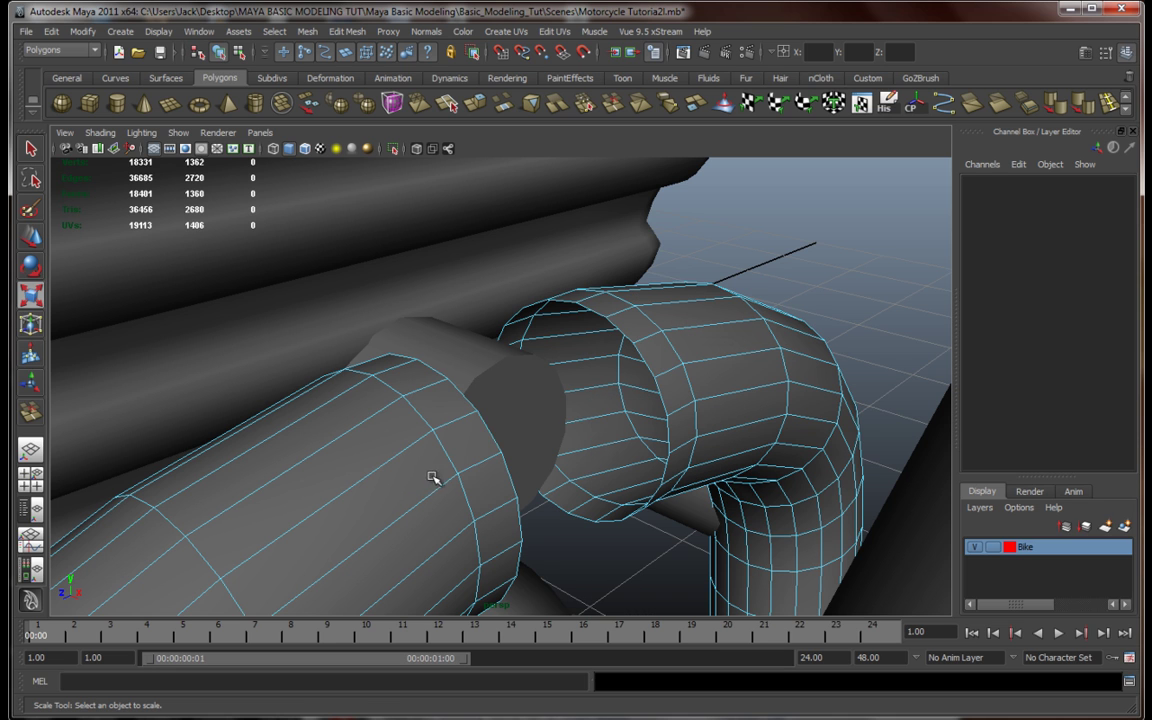
pyautogui.doubleClick(489, 430)
pyautogui.keyDown('shift'); pyautogui.doubleClick(645, 357); pyautogui.keyUp('shift')
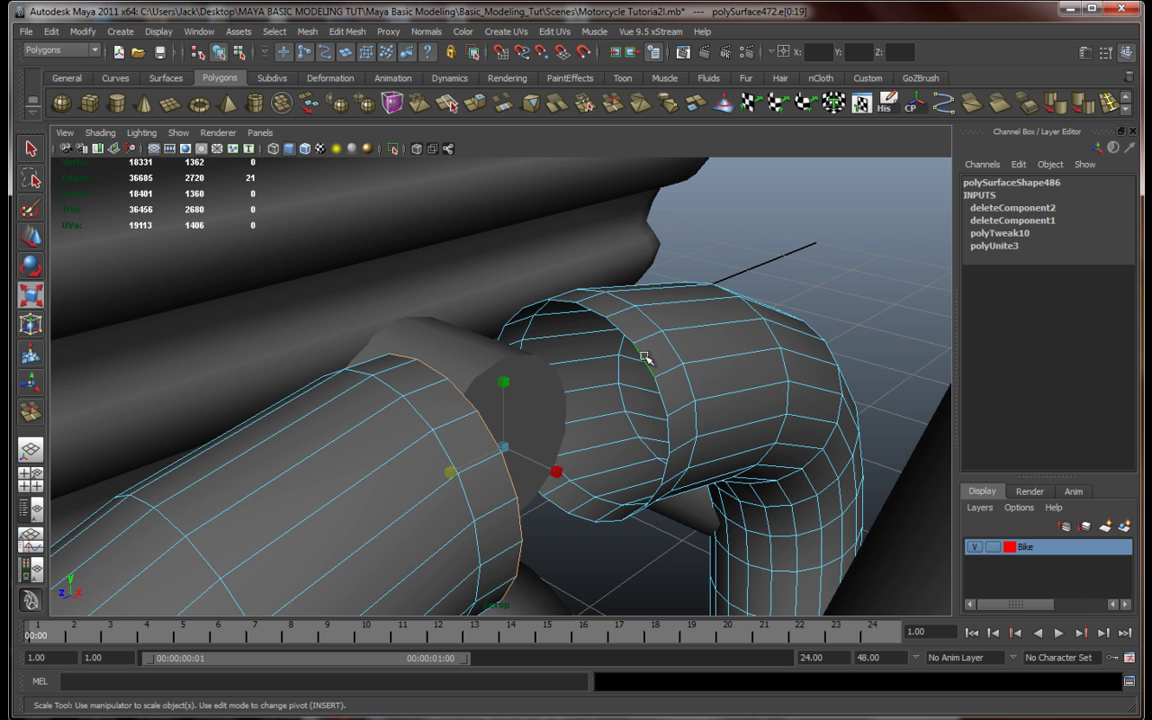
pyautogui.moveTo(450, 470); pyautogui.dragTo(503, 453)
pyautogui.scroll(3, 503, 453)
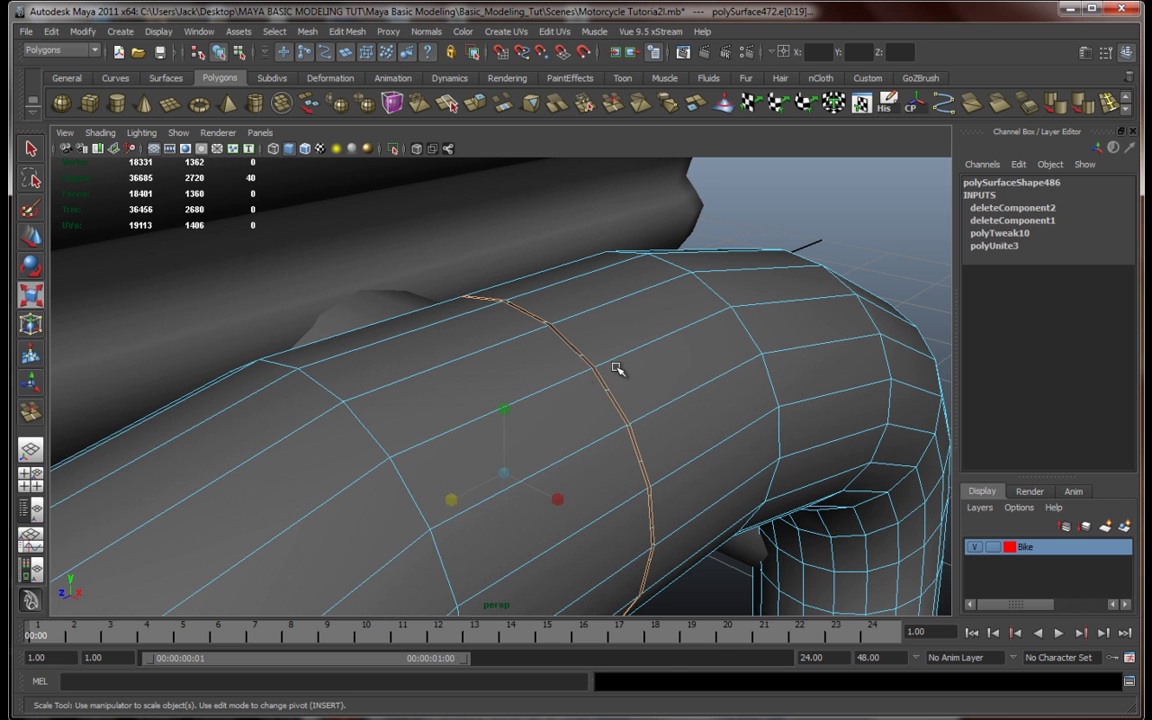
pyautogui.moveTo(617, 368); pyautogui.dragTo(664, 350, button='right')
pyautogui.keyDown('alt'); pyautogui.moveTo(668, 430); pyautogui.dragTo(653, 432); pyautogui.keyUp('alt')
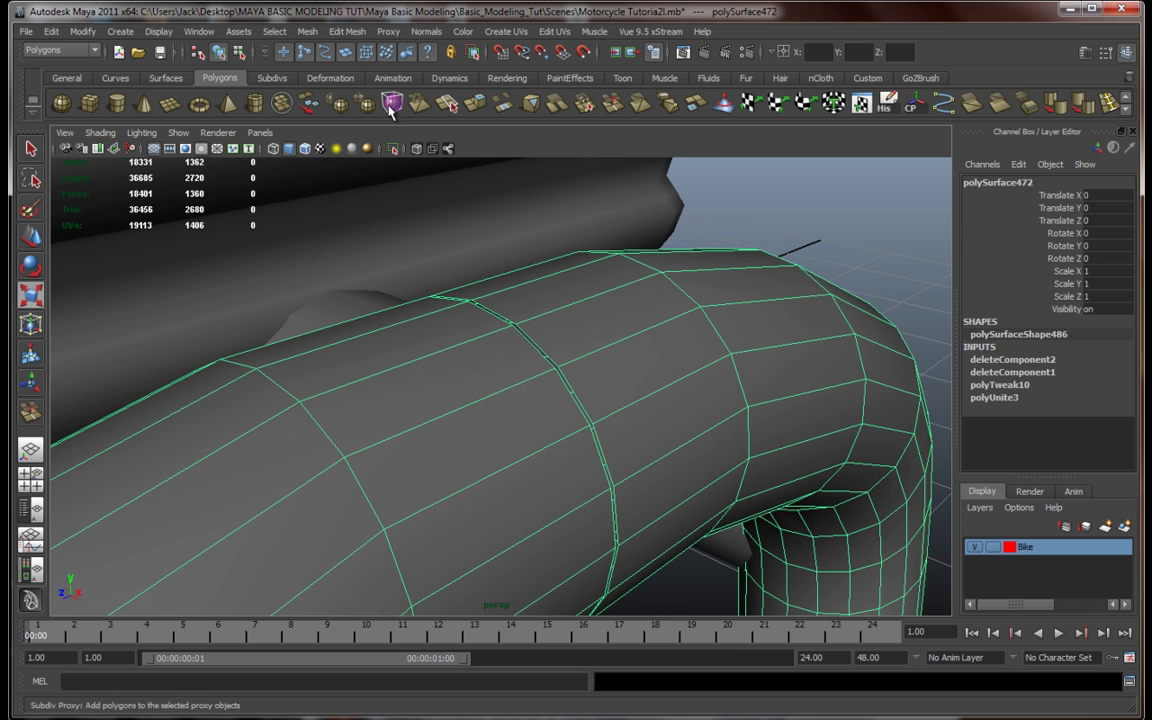
# Start the Merge Edge Tool, switch to wireframe display and merge the first facing border edge pairs along the front tube seam
pyautogui.click(553, 103)
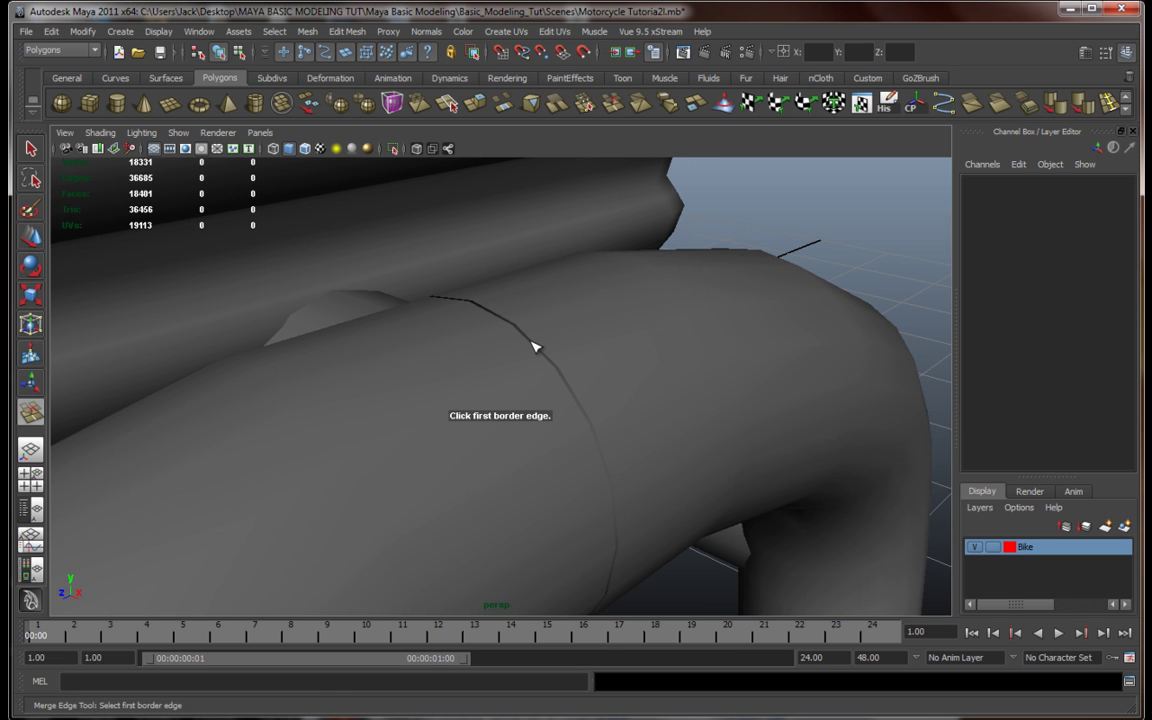
pyautogui.press('4')
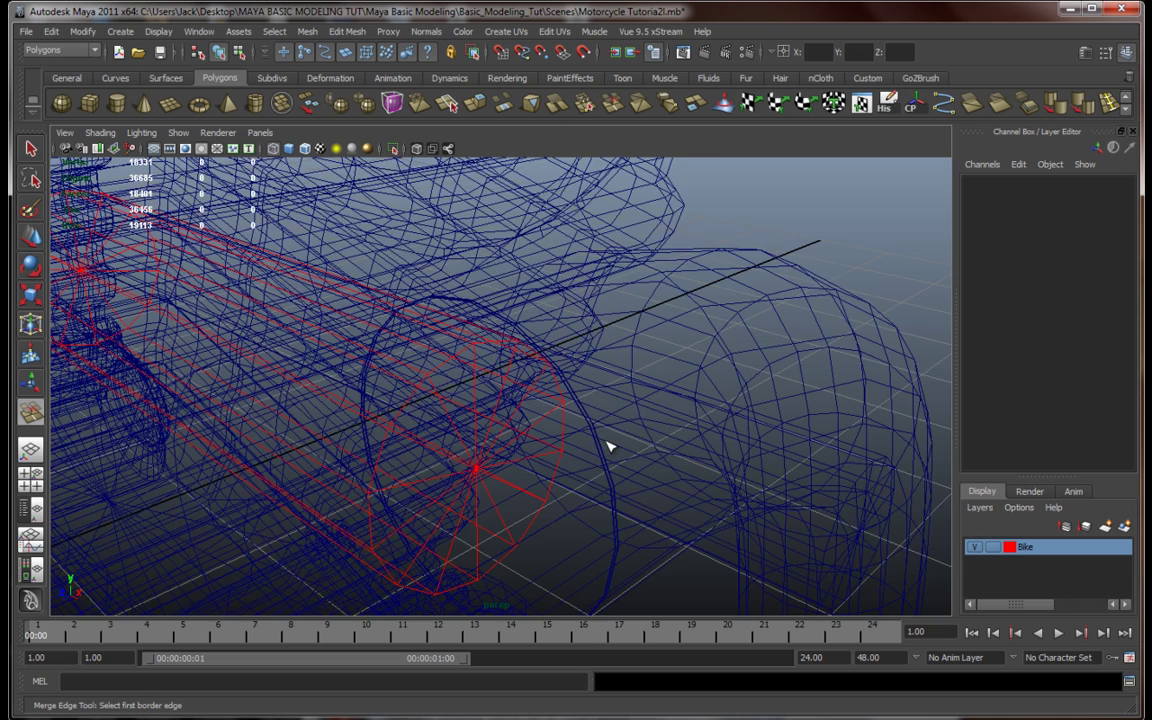
pyautogui.scroll(1, 609, 446)
pyautogui.scroll(-1, 608, 440)
pyautogui.click(580, 411)
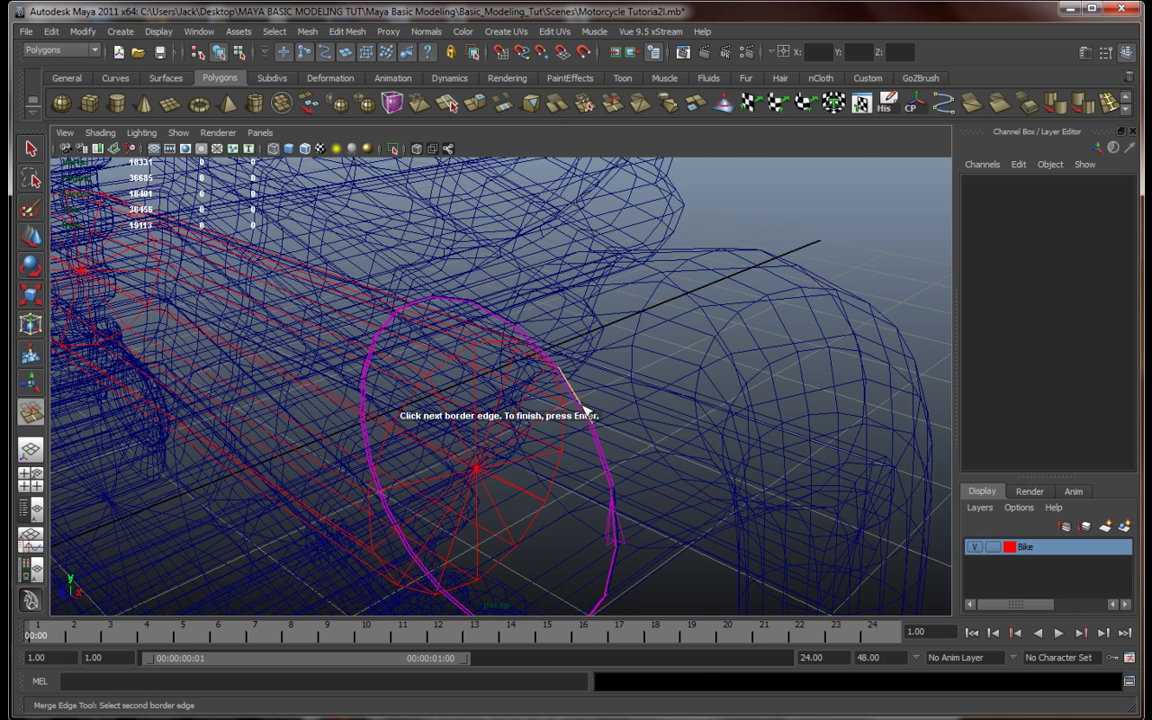
pyautogui.click(560, 380)
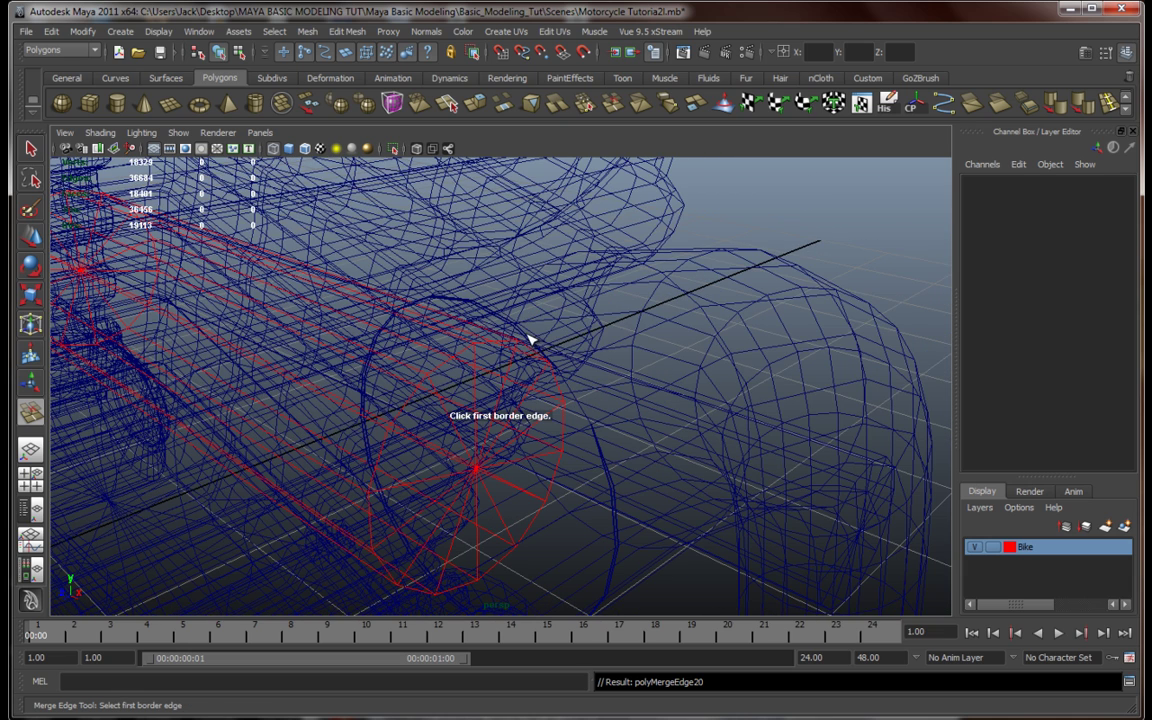
pyautogui.click(529, 340)
pyautogui.click(527, 337)
pyautogui.press('Return')
# Merge the remaining facing border edge pairs around the front tube seam until the loop is closed
pyautogui.keyDown('alt'); pyautogui.moveTo(548, 366); pyautogui.dragTo(501, 404); pyautogui.keyUp('alt')
pyautogui.keyDown('alt'); pyautogui.moveTo(545, 278); pyautogui.dragTo(688, 282, button='right'); pyautogui.keyUp('alt')
pyautogui.keyDown('alt'); pyautogui.moveTo(366, 334); pyautogui.dragTo(638, 352, button='middle'); pyautogui.keyUp('alt')
pyautogui.click(721, 373)
pyautogui.click(719, 369)
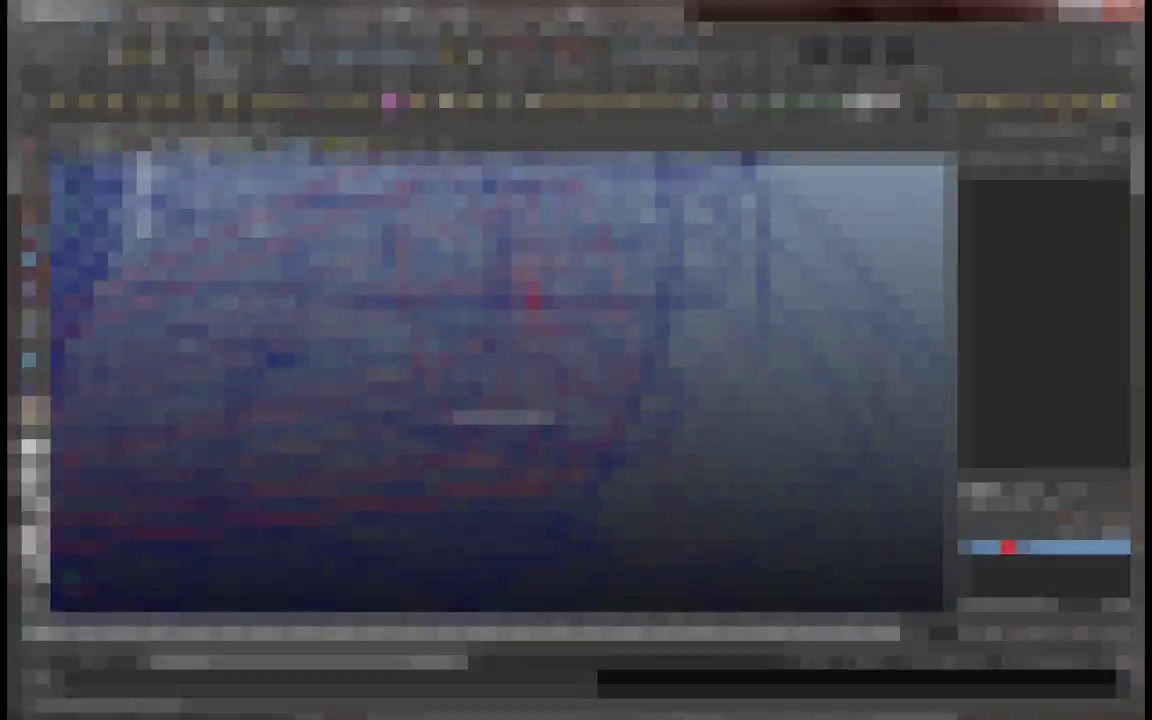
pyautogui.keyDown('alt'); pyautogui.moveTo(851, 247); pyautogui.dragTo(709, 411, button='middle'); pyautogui.keyUp('alt')
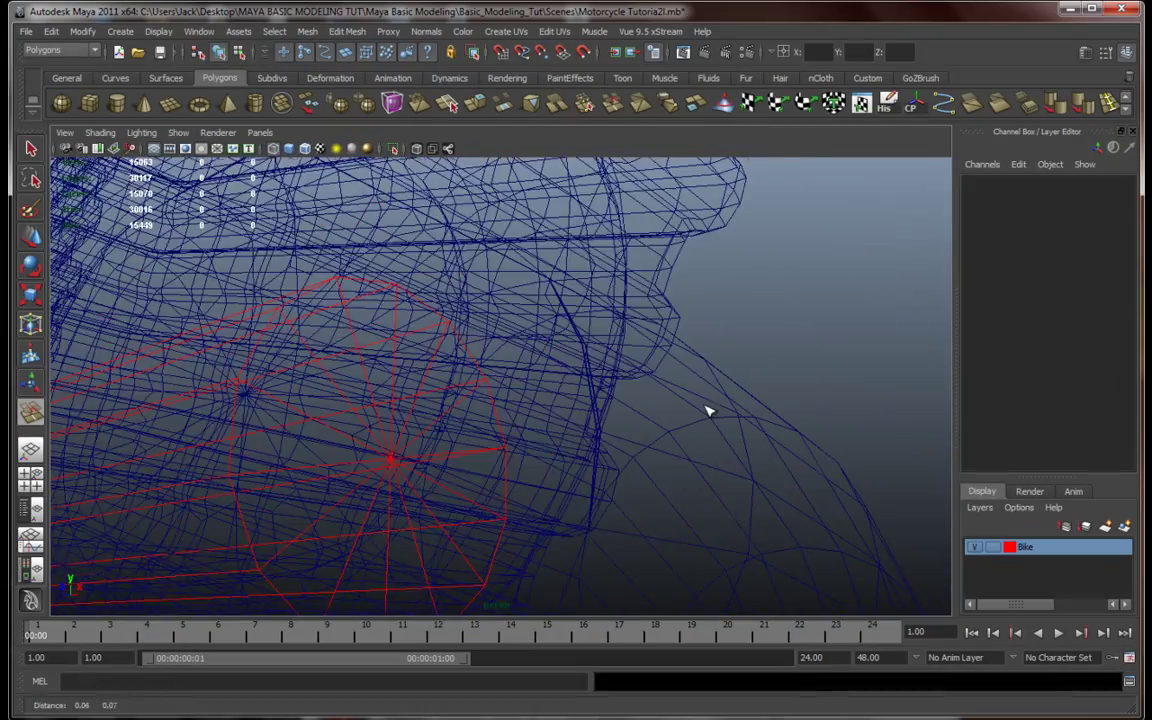
pyautogui.moveTo(707, 411)
pyautogui.keyDown('alt'); pyautogui.mouseDown()
pyautogui.moveTo(694, 409)
pyautogui.moveTo(692, 424)
pyautogui.moveTo(712, 437)
pyautogui.moveTo(722, 400)
pyautogui.moveTo(689, 414)
pyautogui.mouseUp(); pyautogui.keyUp('alt')
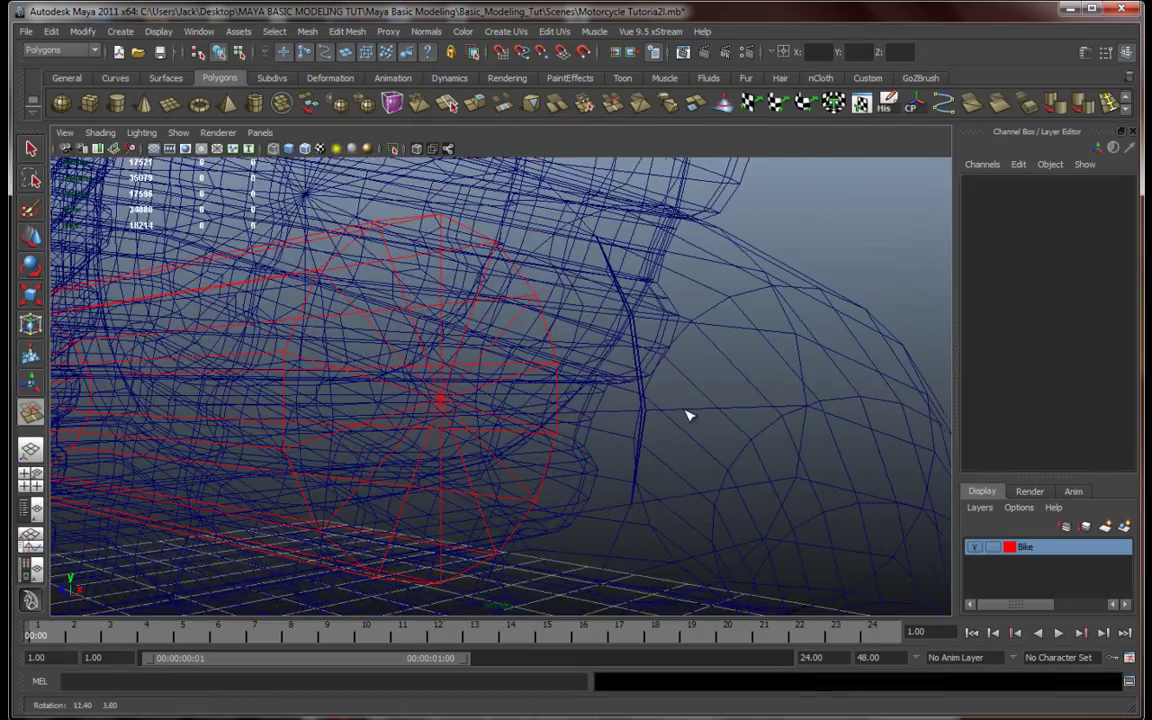
pyautogui.click(640, 437)
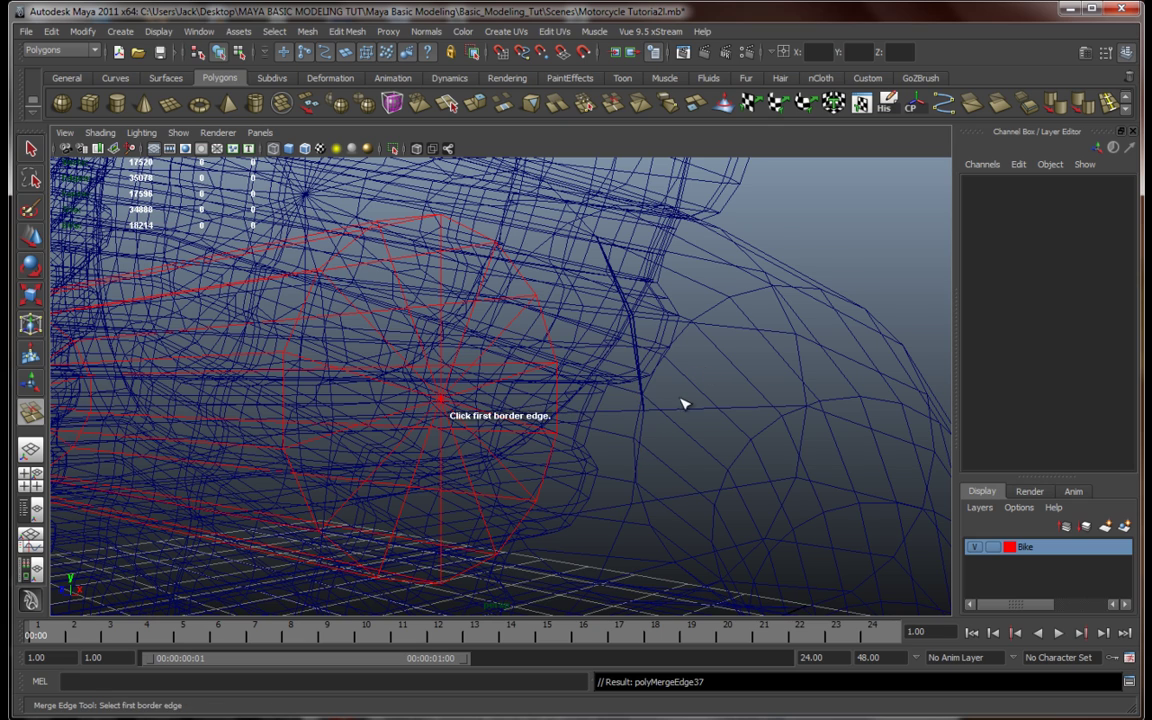
pyautogui.keyDown('alt'); pyautogui.moveTo(684, 404); pyautogui.dragTo(635, 360); pyautogui.keyUp('alt')
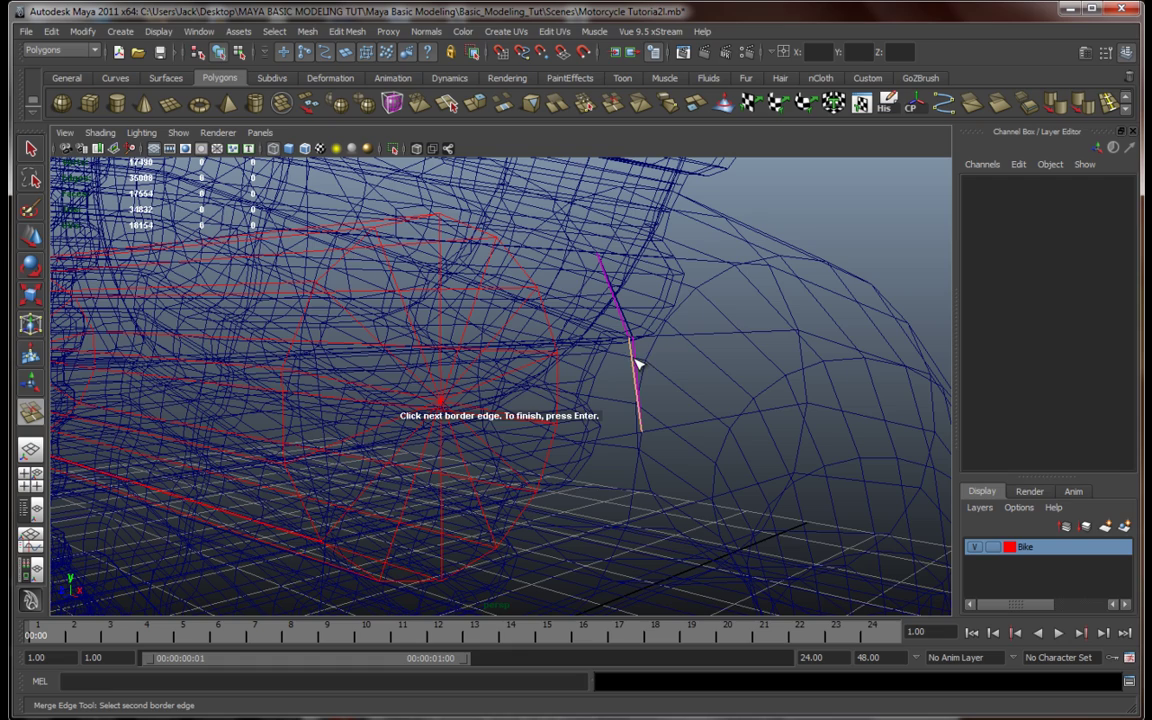
pyautogui.click(637, 362)
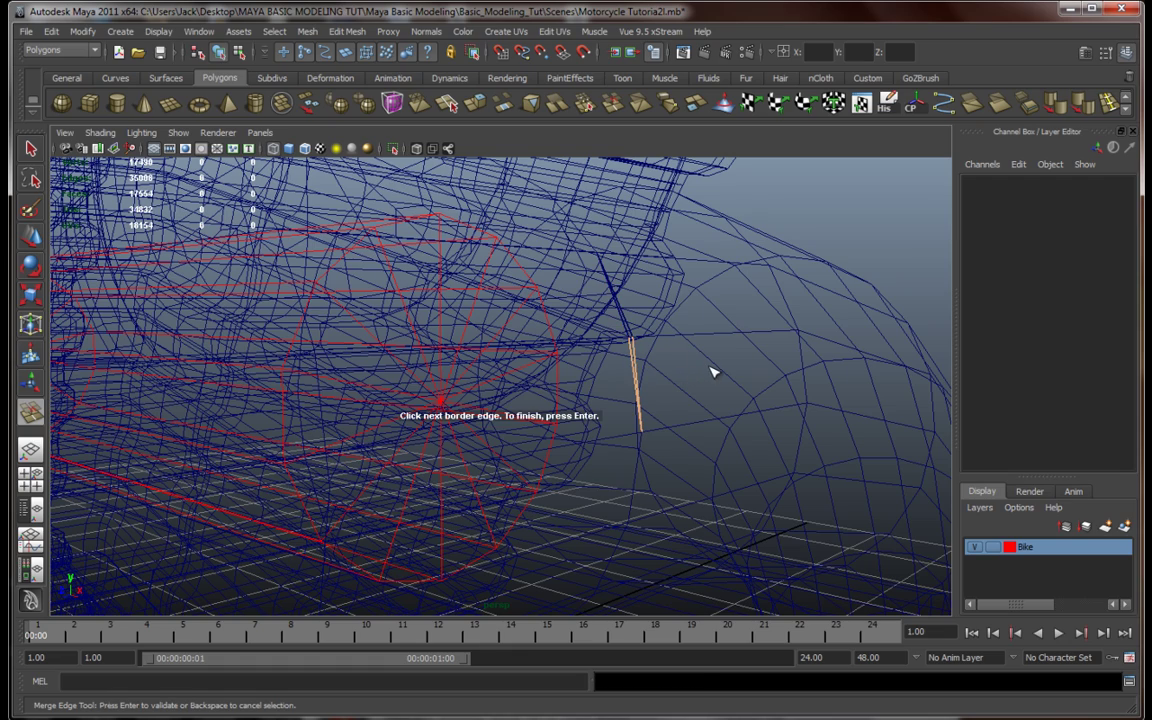
pyautogui.press('Return')
# Leave the merge tool, return to shaded display and select the joined front frame tube to check it
pyautogui.moveTo(643, 342)
pyautogui.keyDown('alt'); pyautogui.mouseDown()
pyautogui.moveTo(663, 381)
pyautogui.moveTo(609, 378)
pyautogui.moveTo(550, 409)
pyautogui.moveTo(618, 397)
pyautogui.moveTo(381, 404)
pyautogui.moveTo(447, 381)
pyautogui.moveTo(513, 377)
pyautogui.moveTo(580, 430)
pyautogui.moveTo(591, 406)
pyautogui.moveTo(600, 451)
pyautogui.moveTo(670, 422)
pyautogui.mouseUp(); pyautogui.keyUp('alt')
pyautogui.press('q')
pyautogui.press('5')
pyautogui.click(618, 397)
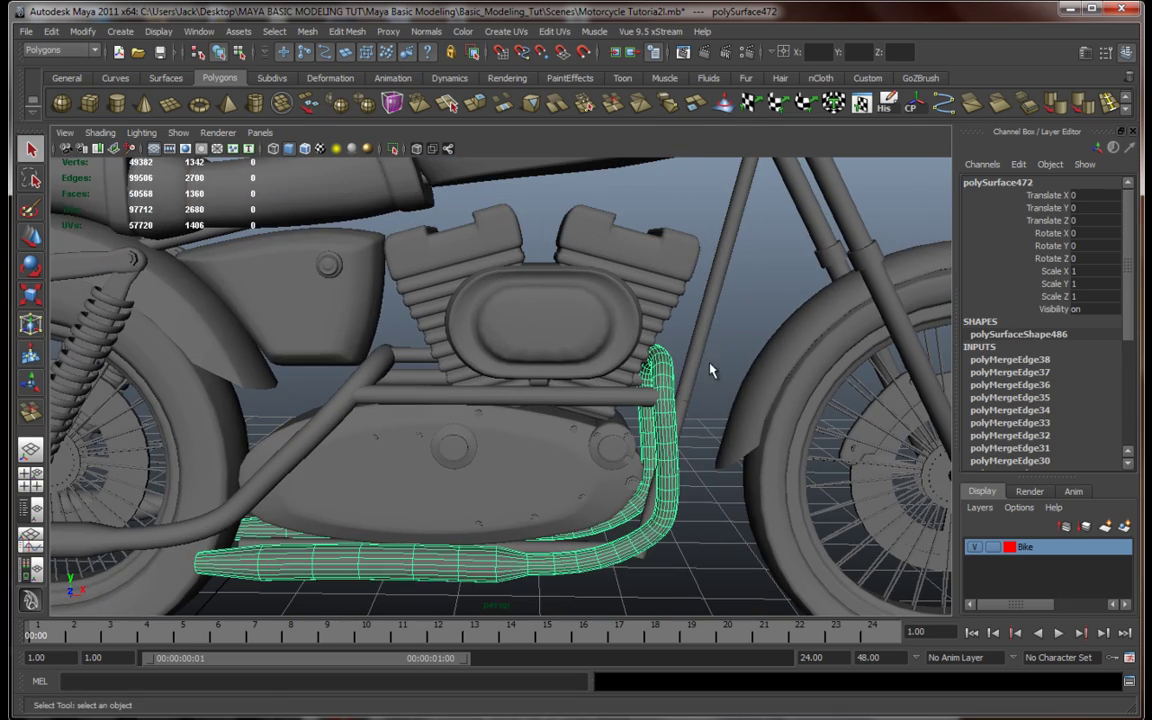
pyautogui.click(677, 420)
# Examine the whole motorcycle model from the side, front three-quarter and rear three-quarter views
pyautogui.keyDown('alt'); pyautogui.moveTo(677, 420); pyautogui.dragTo(501, 416, button='middle'); pyautogui.keyUp('alt')
pyautogui.scroll(-2, 501, 416)
pyautogui.keyDown('alt'); pyautogui.moveTo(578, 411); pyautogui.dragTo(524, 485, button='middle'); pyautogui.keyUp('alt')
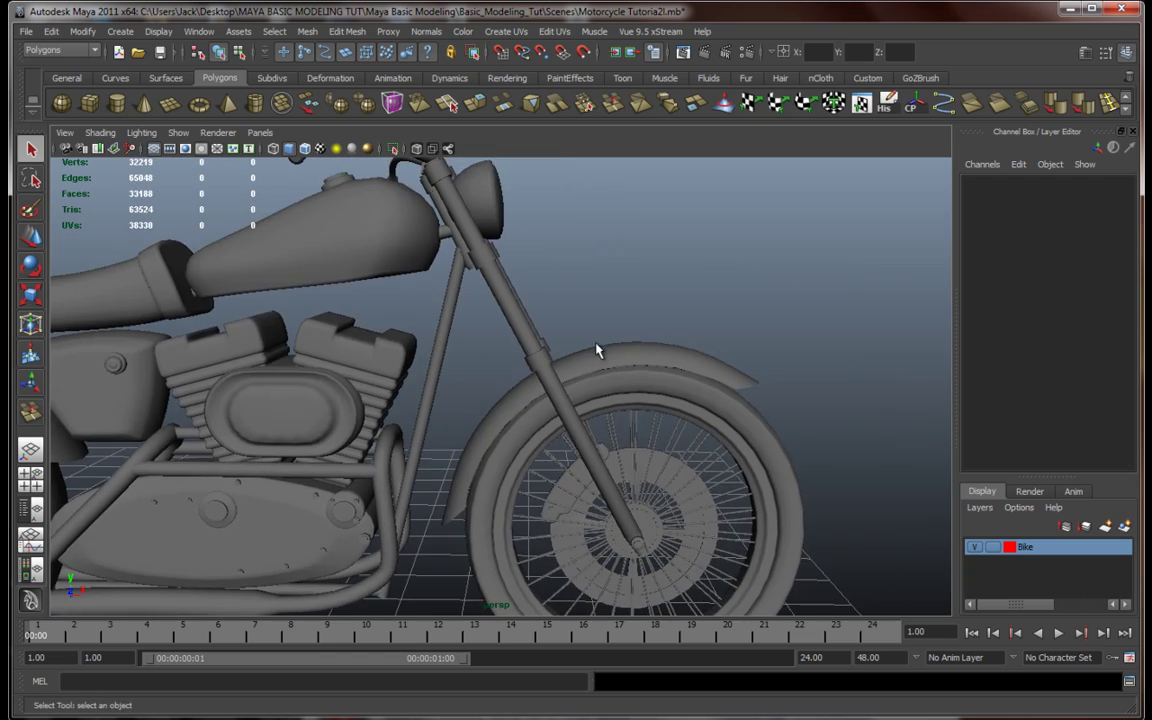
pyautogui.keyDown('alt'); pyautogui.moveTo(599, 350); pyautogui.dragTo(637, 471, button='middle'); pyautogui.keyUp('alt')
pyautogui.keyDown('alt'); pyautogui.moveTo(640, 472); pyautogui.dragTo(510, 422); pyautogui.keyUp('alt')
pyautogui.scroll(-6, 612, 396)
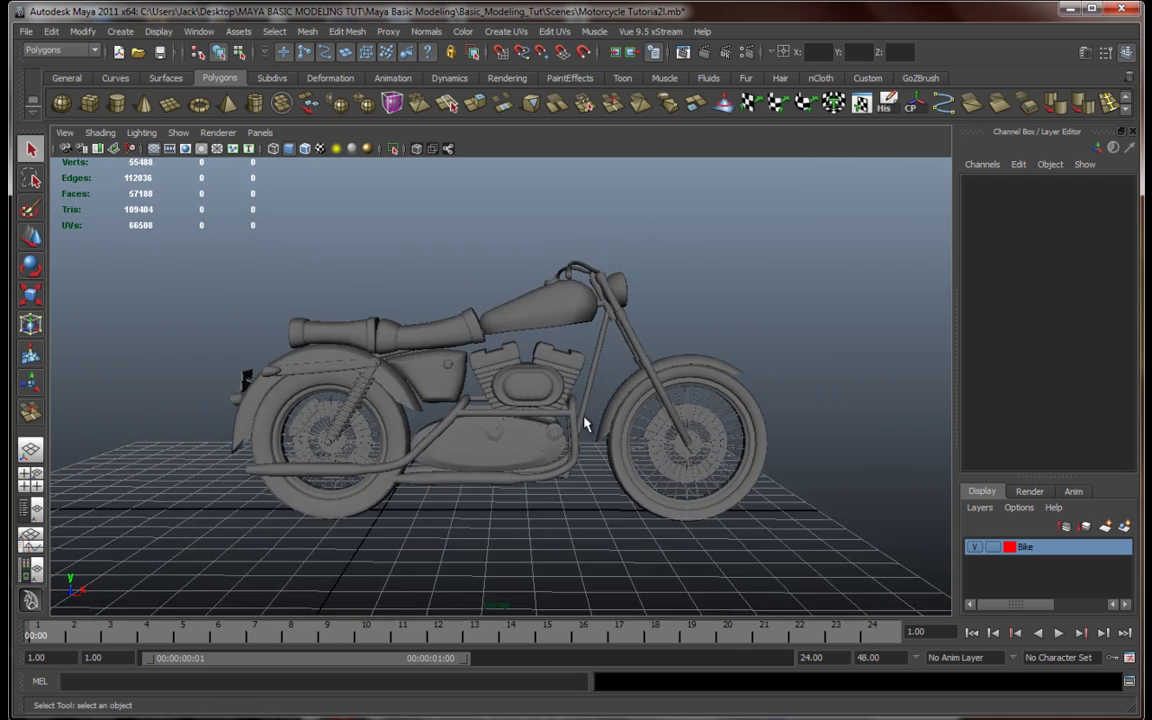
pyautogui.keyDown('alt'); pyautogui.moveTo(584, 421); pyautogui.dragTo(504, 420); pyautogui.keyUp('alt')
pyautogui.scroll(4, 518, 426)
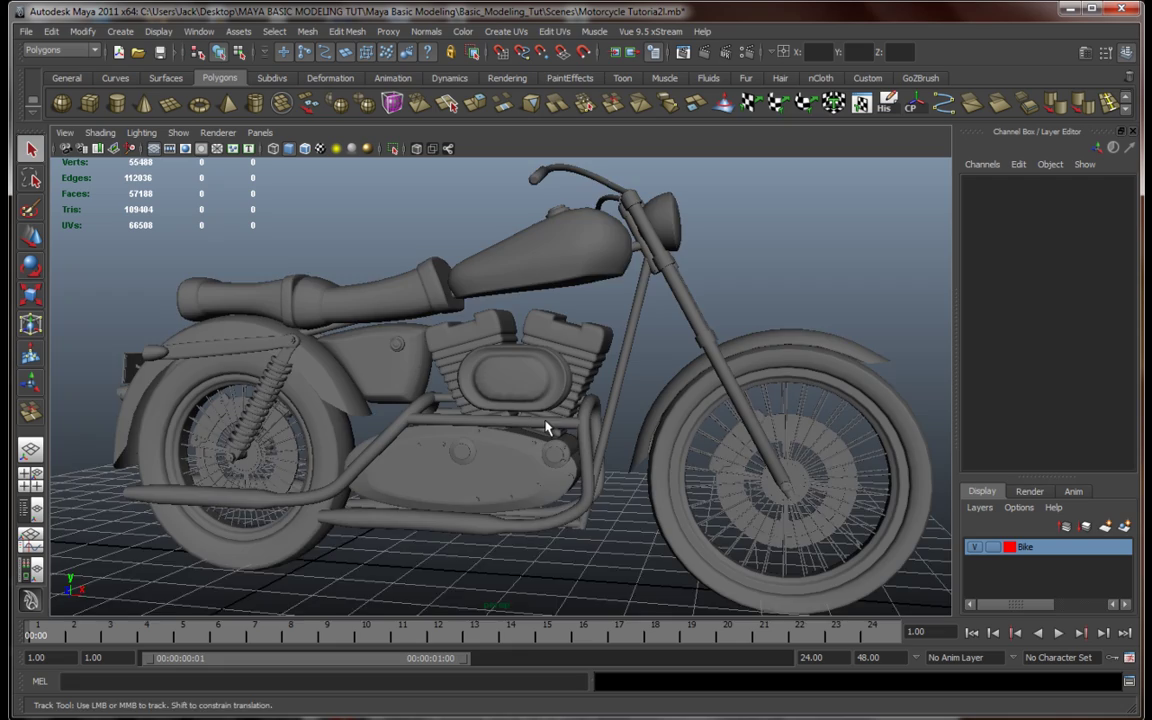
pyautogui.keyDown('alt'); pyautogui.moveTo(546, 428); pyautogui.dragTo(504, 440); pyautogui.keyUp('alt')
pyautogui.scroll(3, 541, 440)
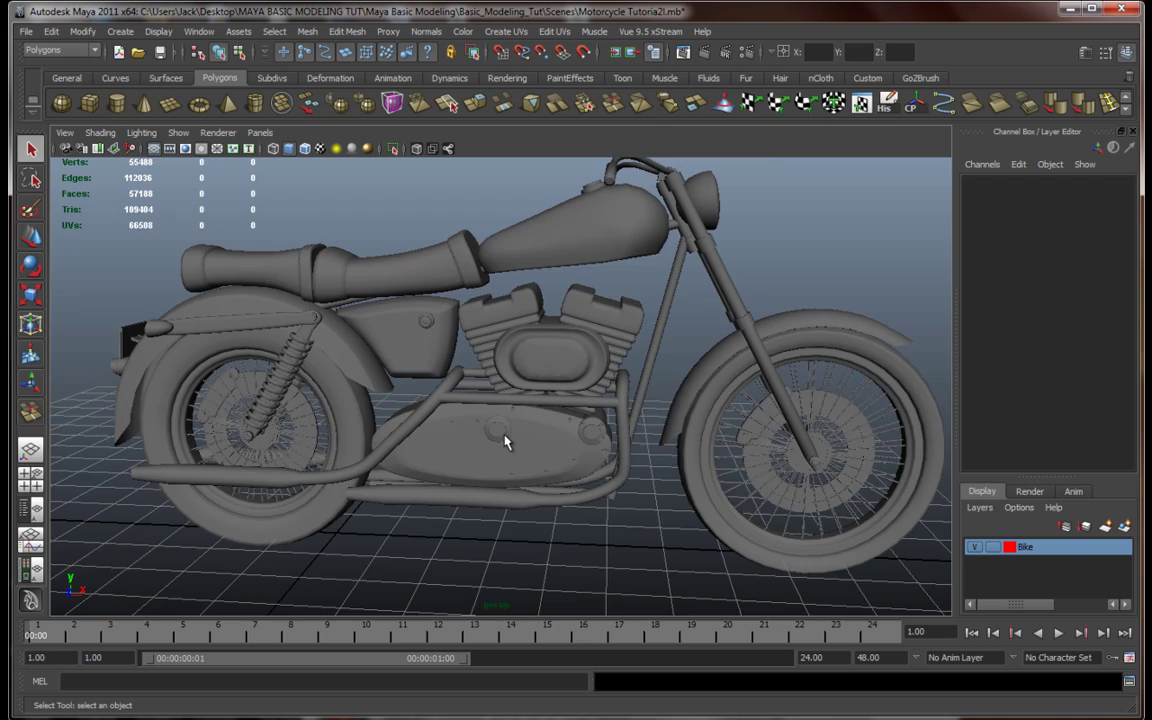
pyautogui.scroll(3, 508, 439)
pyautogui.keyDown('alt'); pyautogui.moveTo(588, 433); pyautogui.dragTo(505, 449); pyautogui.keyUp('alt')
pyautogui.scroll(-3, 537, 437)
pyautogui.keyDown('alt'); pyautogui.moveTo(536, 455); pyautogui.dragTo(545, 440, button='middle'); pyautogui.keyUp('alt')
pyautogui.scroll(3, 534, 438)
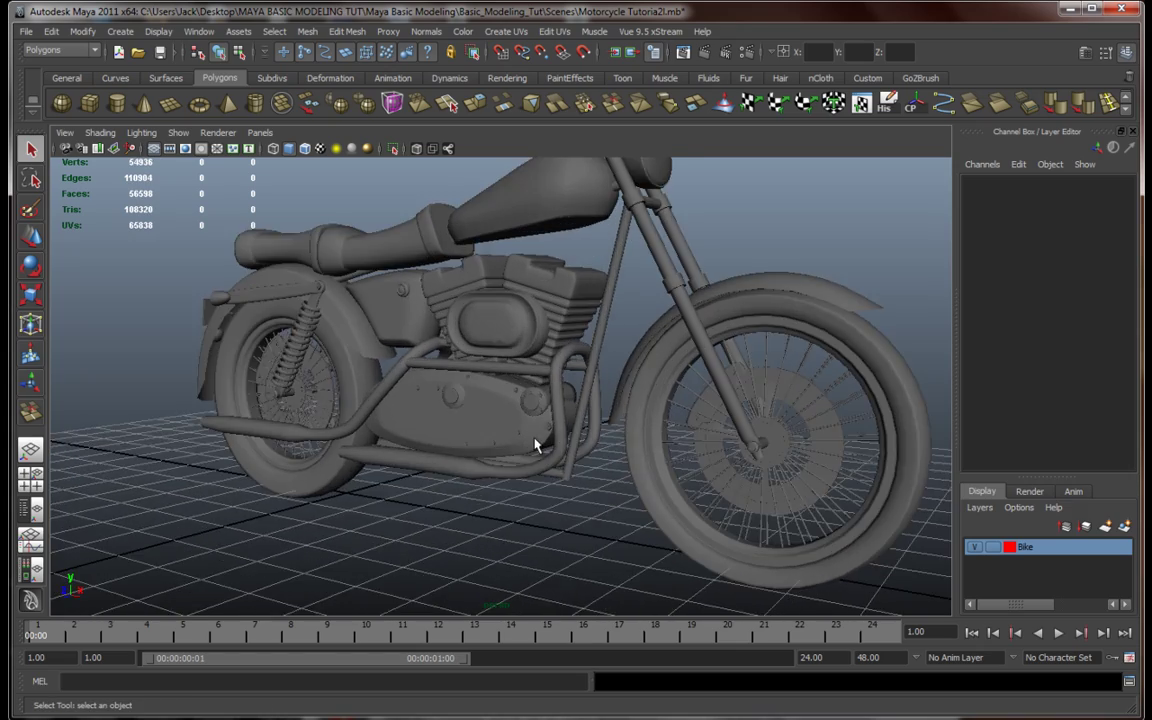
pyautogui.keyDown('alt'); pyautogui.moveTo(474, 445); pyautogui.dragTo(592, 452); pyautogui.keyUp('alt')
pyautogui.keyDown('alt'); pyautogui.moveTo(592, 452); pyautogui.dragTo(605, 533, button='middle'); pyautogui.keyUp('alt')
pyautogui.scroll(-4, 622, 490)
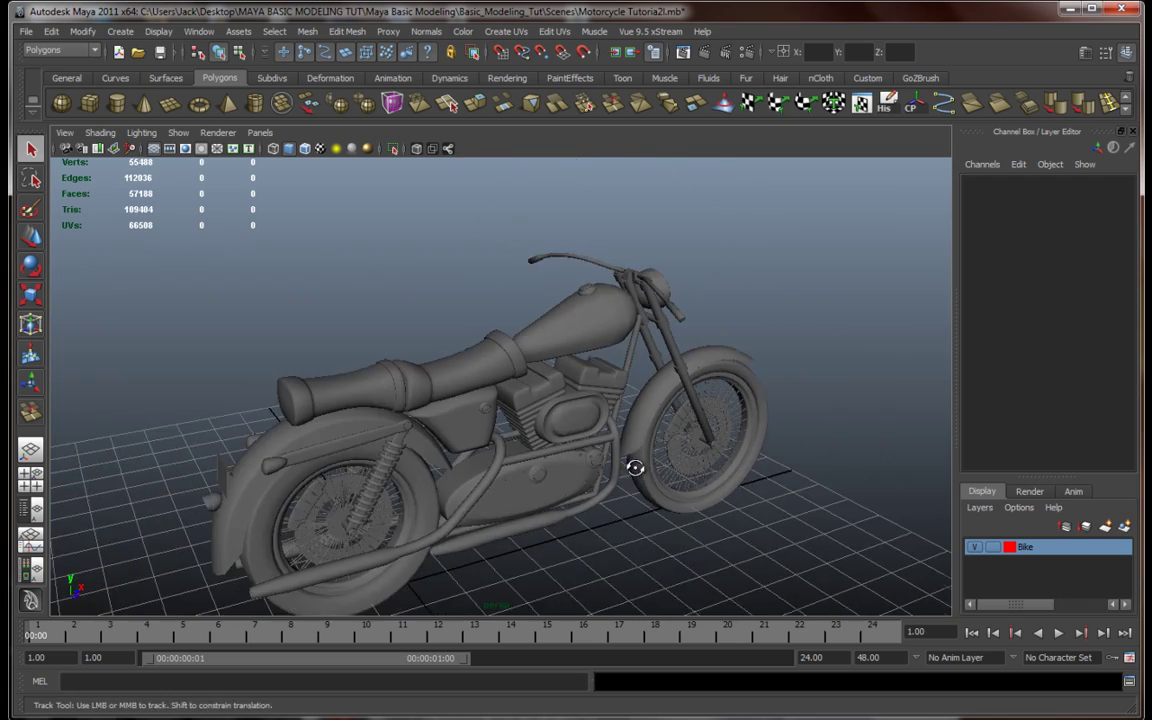
pyautogui.keyDown('alt'); pyautogui.moveTo(635, 466); pyautogui.dragTo(603, 456); pyautogui.keyUp('alt')
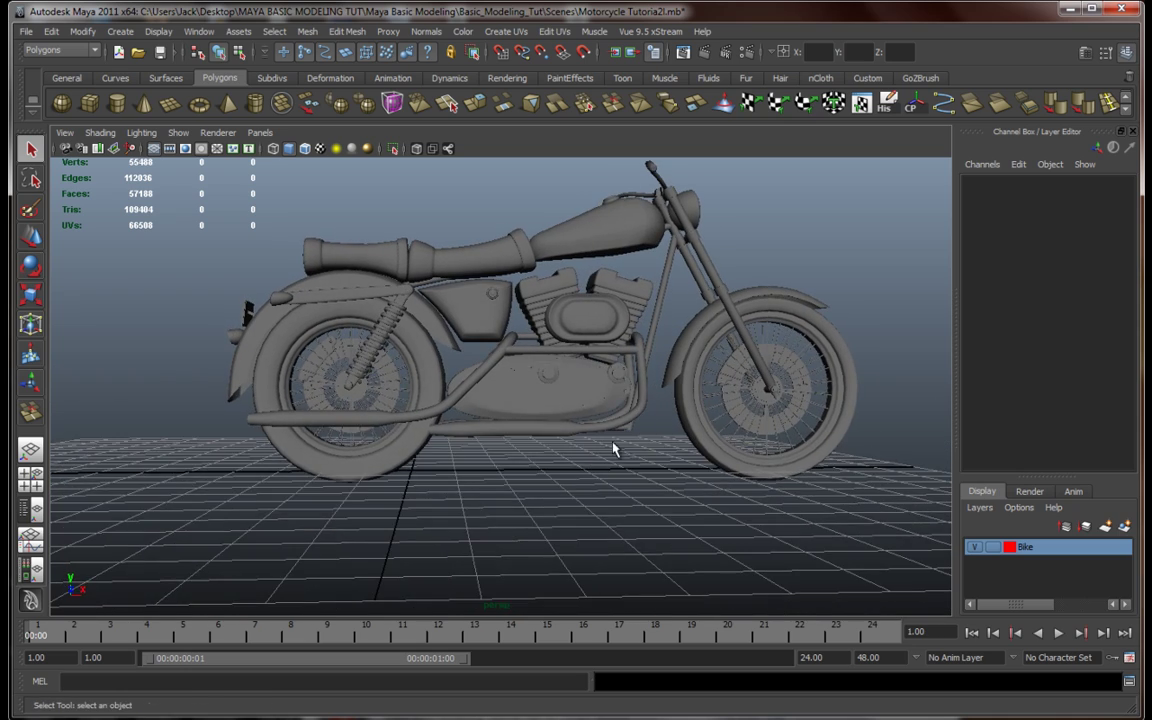
pyautogui.keyDown('alt'); pyautogui.moveTo(614, 450); pyautogui.dragTo(589, 487, button='middle'); pyautogui.keyUp('alt')
pyautogui.keyDown('alt'); pyautogui.moveTo(626, 466); pyautogui.dragTo(557, 481); pyautogui.keyUp('alt')
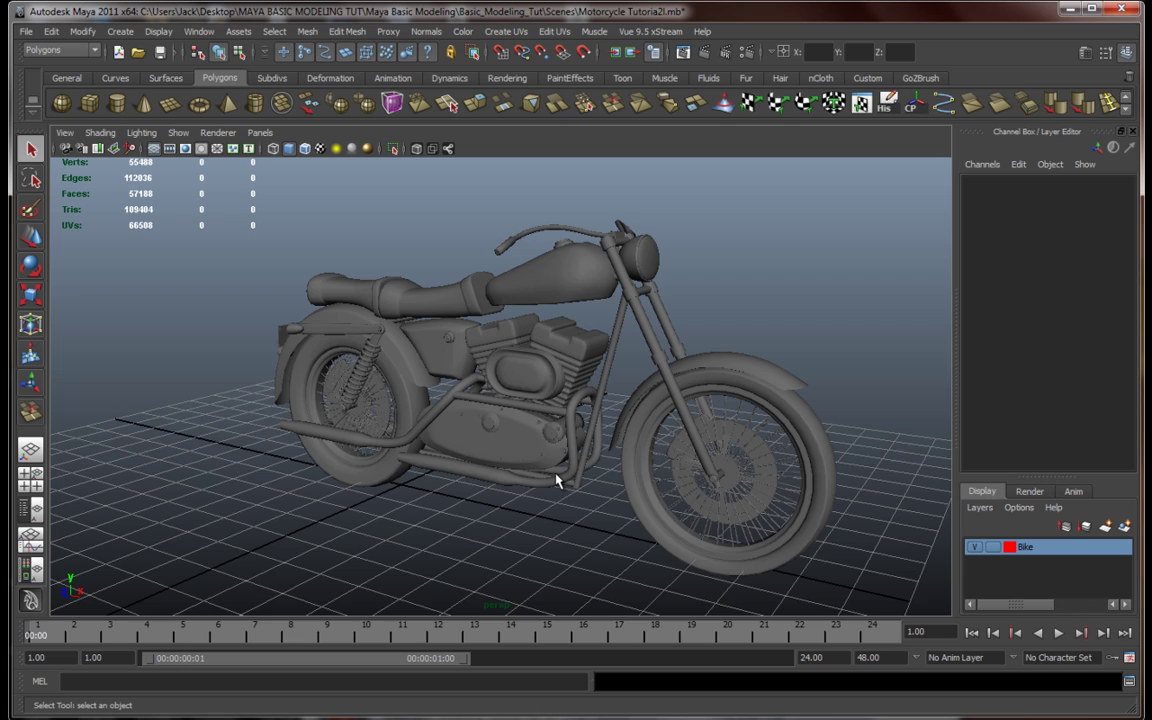
# Inspect the engine, surrounding frame tubes, seat and fuel tank up close from several angles
pyautogui.keyDown('alt'); pyautogui.moveTo(557, 481); pyautogui.dragTo(643, 476, button='right'); pyautogui.keyUp('alt')
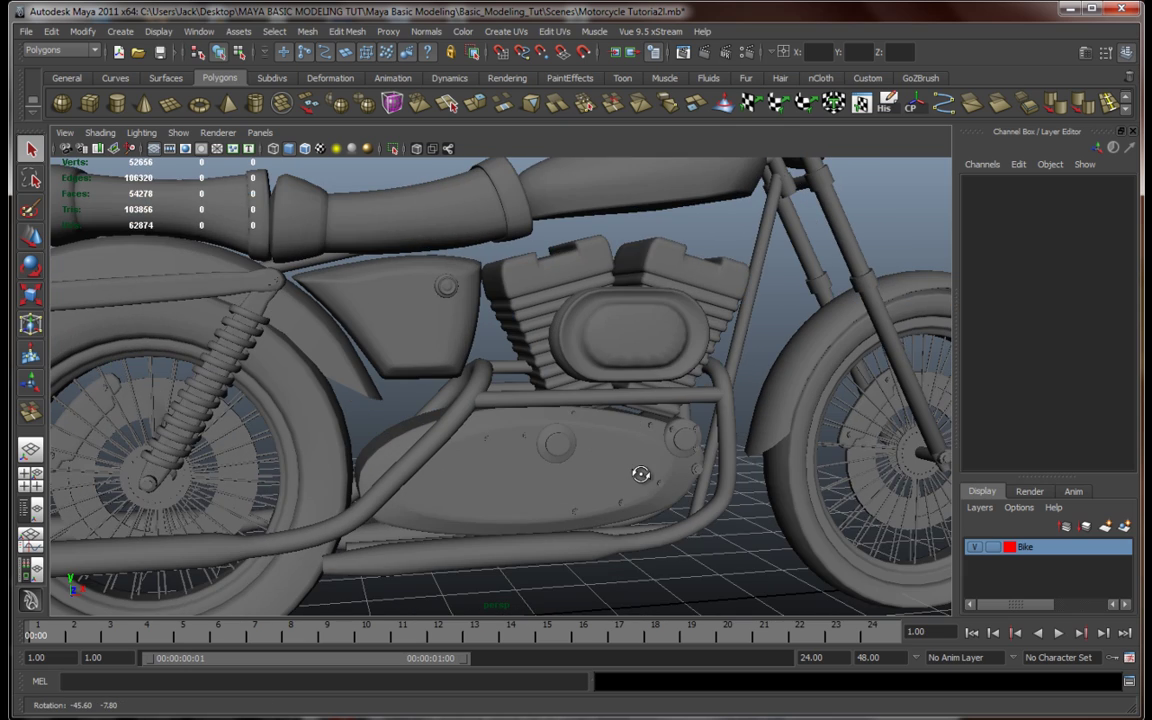
pyautogui.keyDown('alt'); pyautogui.moveTo(643, 476); pyautogui.dragTo(587, 477); pyautogui.keyUp('alt')
pyautogui.keyDown('alt'); pyautogui.moveTo(645, 462); pyautogui.dragTo(609, 509, button='middle'); pyautogui.keyUp('alt')
pyautogui.keyDown('alt'); pyautogui.moveTo(609, 509); pyautogui.dragTo(653, 445, button='right'); pyautogui.keyUp('alt')
pyautogui.keyDown('alt'); pyautogui.moveTo(653, 445); pyautogui.dragTo(585, 480, button='middle'); pyautogui.keyUp('alt')
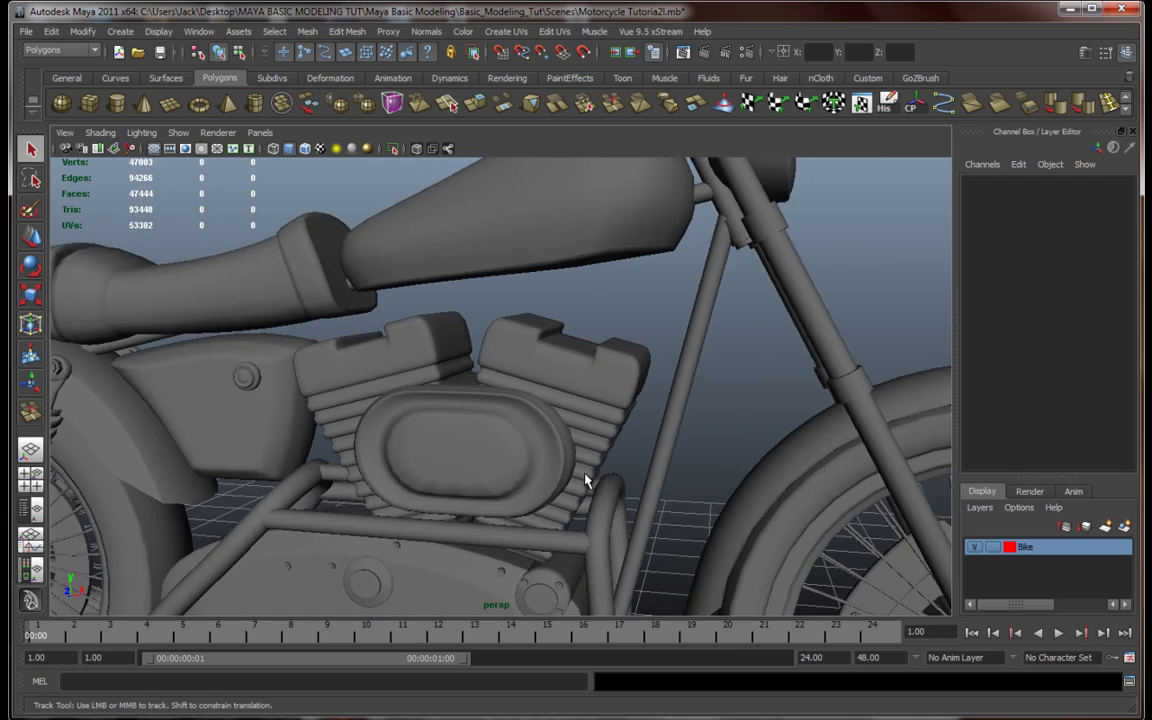
pyautogui.keyDown('alt'); pyautogui.moveTo(586, 481); pyautogui.dragTo(668, 479); pyautogui.keyUp('alt')
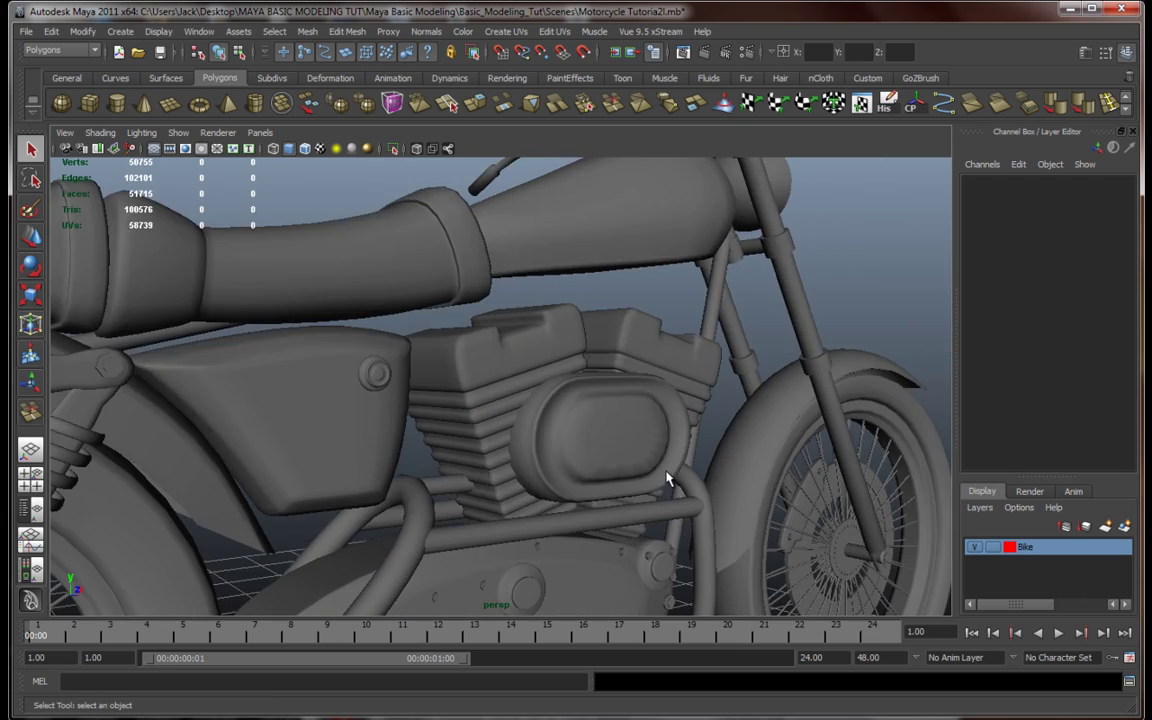
pyautogui.keyDown('alt'); pyautogui.moveTo(668, 481); pyautogui.dragTo(622, 476, button='right'); pyautogui.keyUp('alt')
pyautogui.keyDown('alt'); pyautogui.moveTo(676, 453); pyautogui.dragTo(710, 418, button='middle'); pyautogui.keyUp('alt')
pyautogui.keyDown('alt'); pyautogui.moveTo(702, 436); pyautogui.dragTo(560, 483); pyautogui.keyUp('alt')
# Review the complete motorcycle once more, from the side profile round to the front three-quarter view
pyautogui.keyDown('alt'); pyautogui.moveTo(590, 488); pyautogui.dragTo(545, 498, button='right'); pyautogui.keyUp('alt')
pyautogui.keyDown('alt'); pyautogui.moveTo(545, 498); pyautogui.dragTo(581, 478, button='middle'); pyautogui.keyUp('alt')
pyautogui.keyDown('alt'); pyautogui.moveTo(581, 478); pyautogui.dragTo(627, 494); pyautogui.keyUp('alt')
pyautogui.keyDown('alt'); pyautogui.moveTo(545, 490); pyautogui.dragTo(590, 499, button='right'); pyautogui.keyUp('alt')
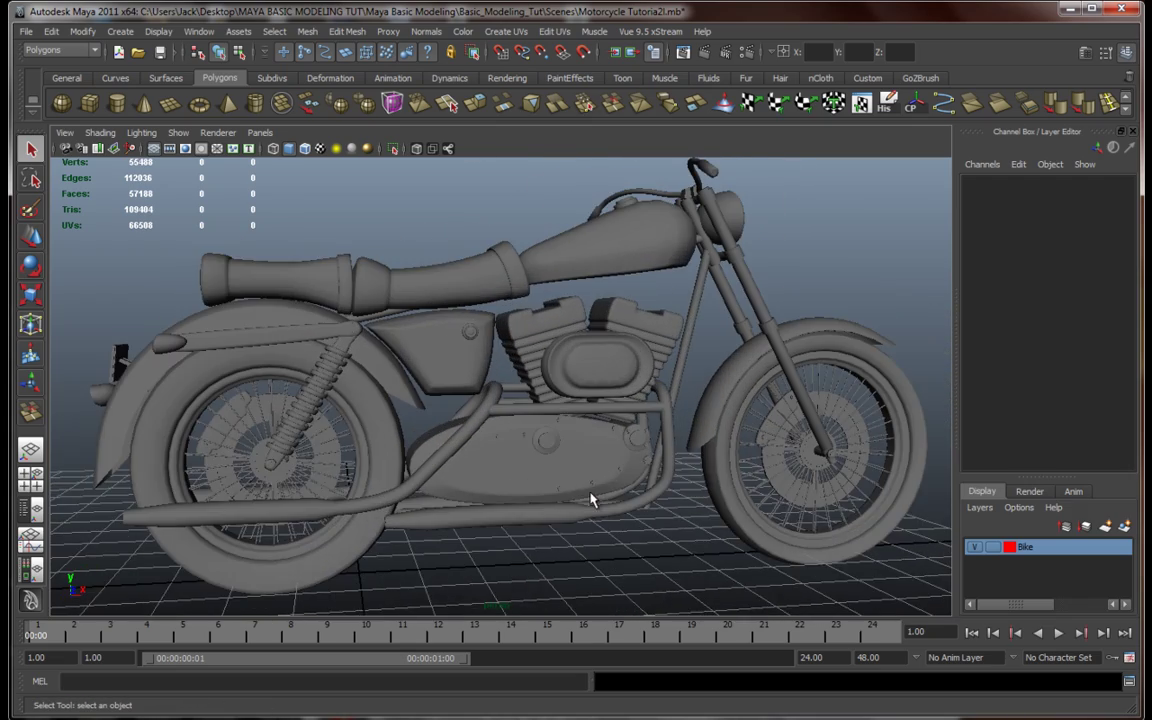
pyautogui.moveTo(588, 503)
pyautogui.keyDown('alt'); pyautogui.mouseDown()
pyautogui.moveTo(697, 483)
pyautogui.moveTo(653, 494)
pyautogui.moveTo(545, 483)
pyautogui.moveTo(657, 502)
pyautogui.moveTo(507, 499)
pyautogui.moveTo(545, 512)
pyautogui.moveTo(501, 483)
pyautogui.moveTo(578, 498)
pyautogui.moveTo(517, 506)
pyautogui.moveTo(587, 506)
pyautogui.mouseUp(); pyautogui.keyUp('alt')
pyautogui.scroll(3, 625, 502)
pyautogui.scroll(-5, 520, 494)
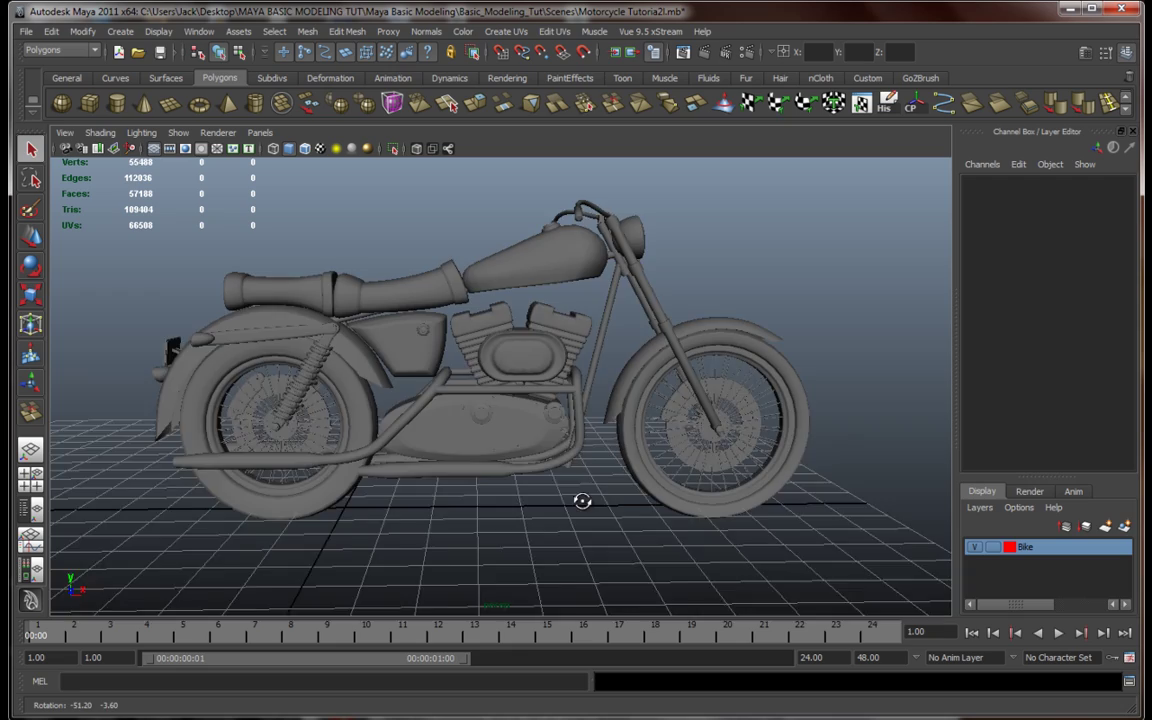
pyautogui.keyDown('alt'); pyautogui.moveTo(582, 500); pyautogui.dragTo(553, 498); pyautogui.keyUp('alt')
pyautogui.scroll(2, 645, 510)
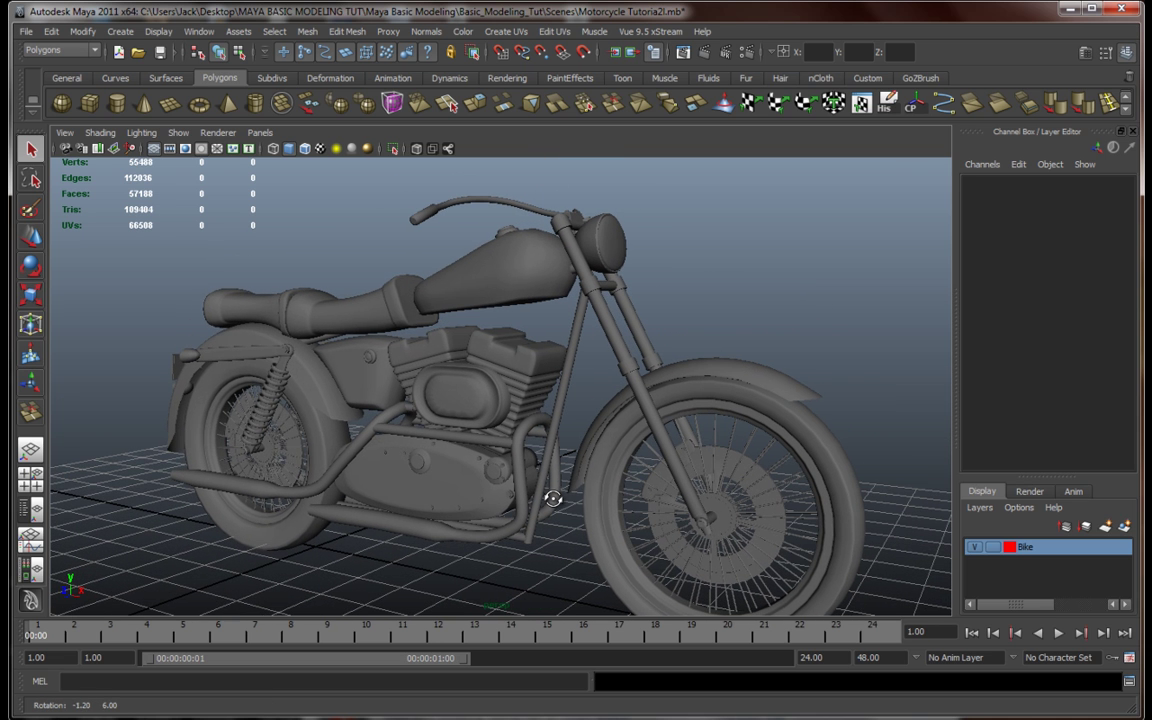